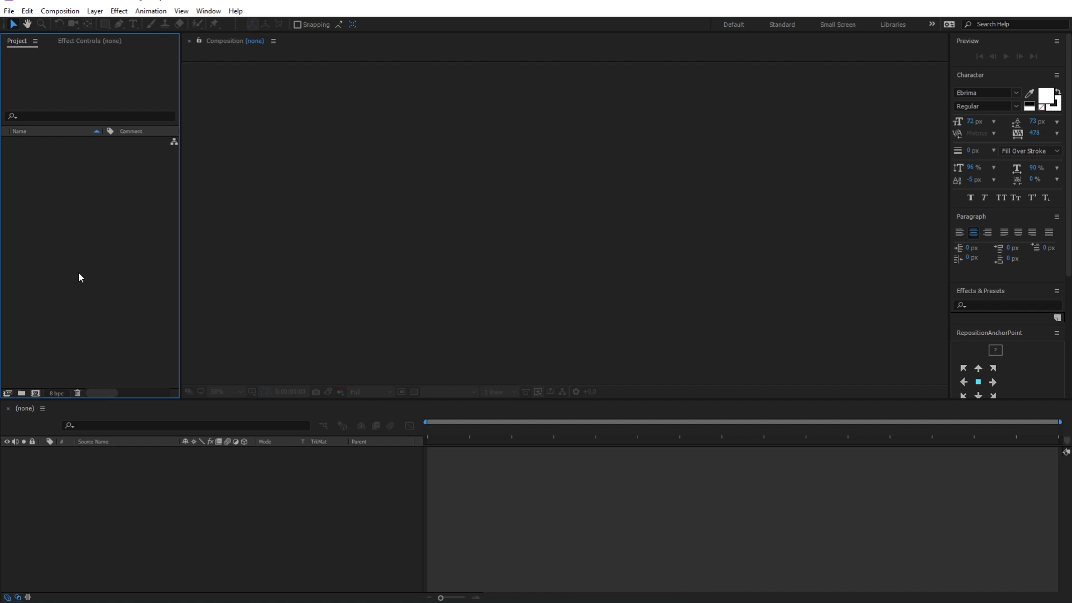
Create a composition named 'blob' at 1920×1080, 30 fps, 10 seconds, with a white background
{"action": "right_click", "coordinate": [102, 332]}
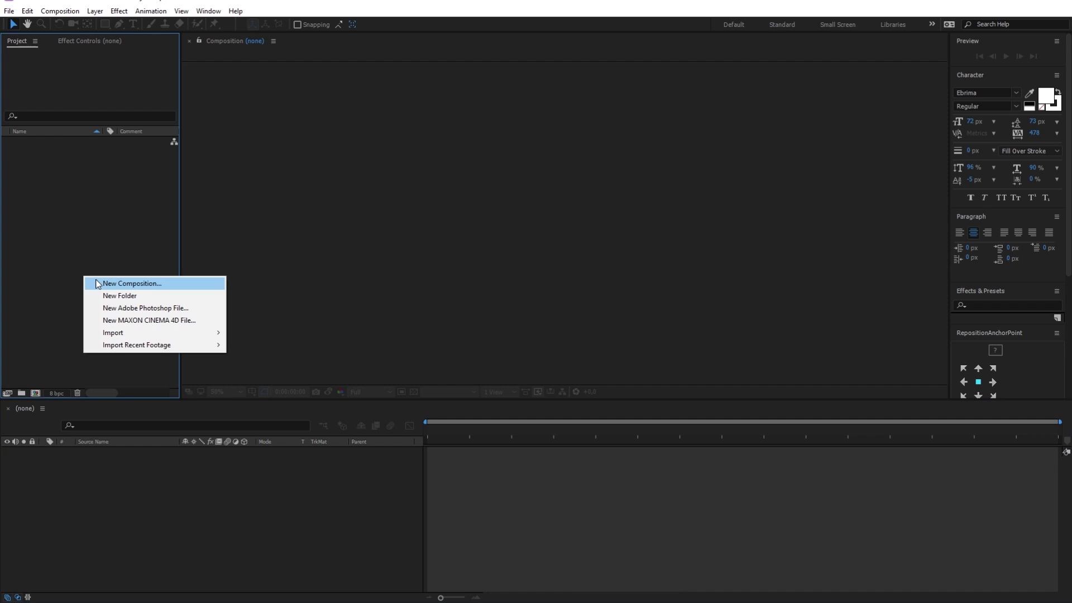
{"action": "left_click", "coordinate": [96, 279]}
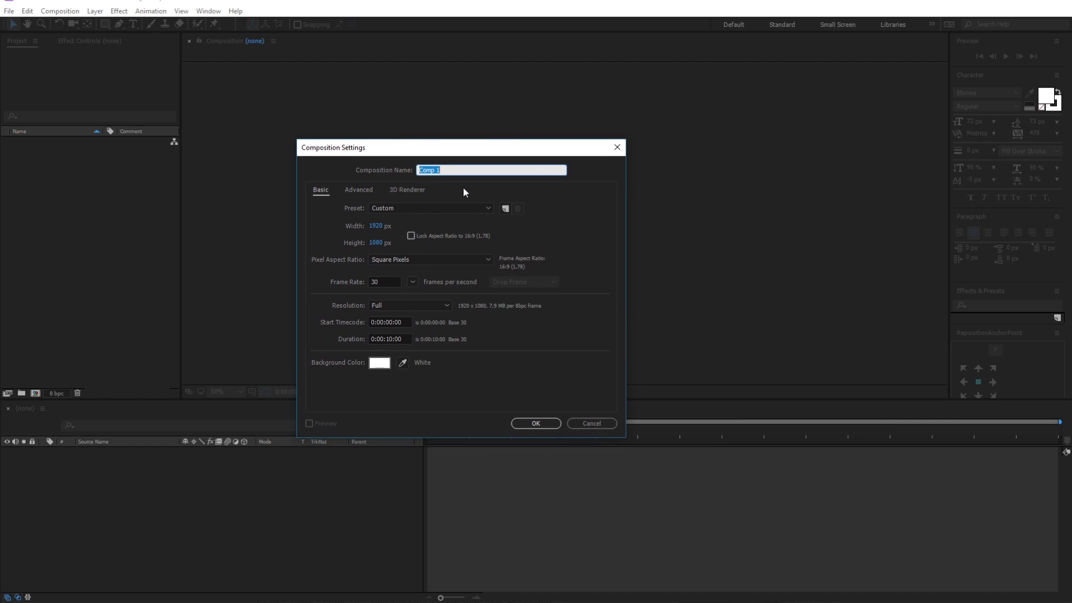
{"action": "type", "text": "blob"}
{"action": "left_click", "coordinate": [380, 363]}
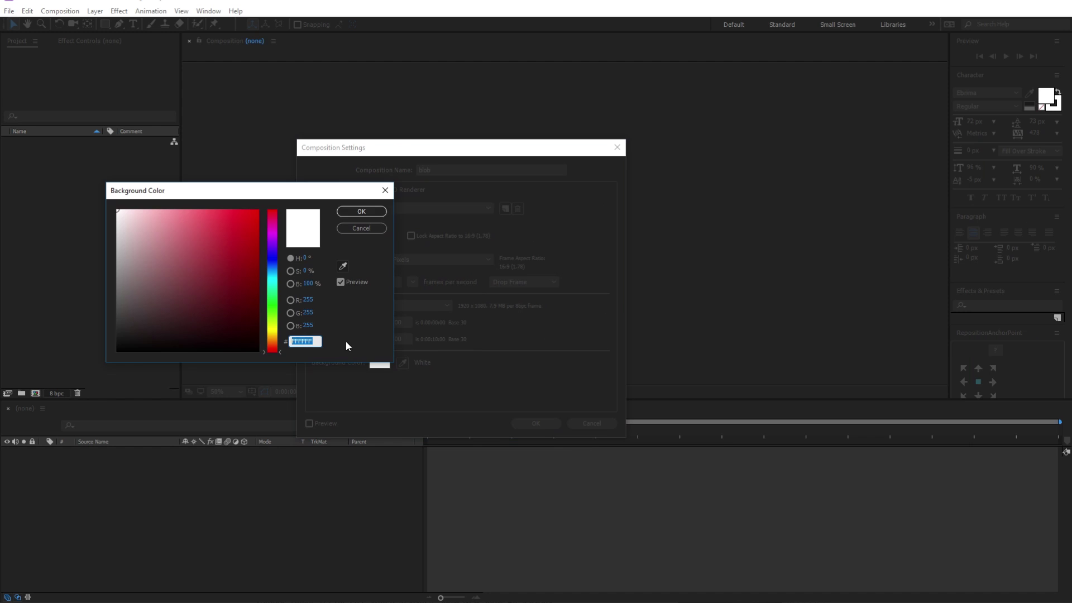
{"action": "left_click", "coordinate": [362, 212]}
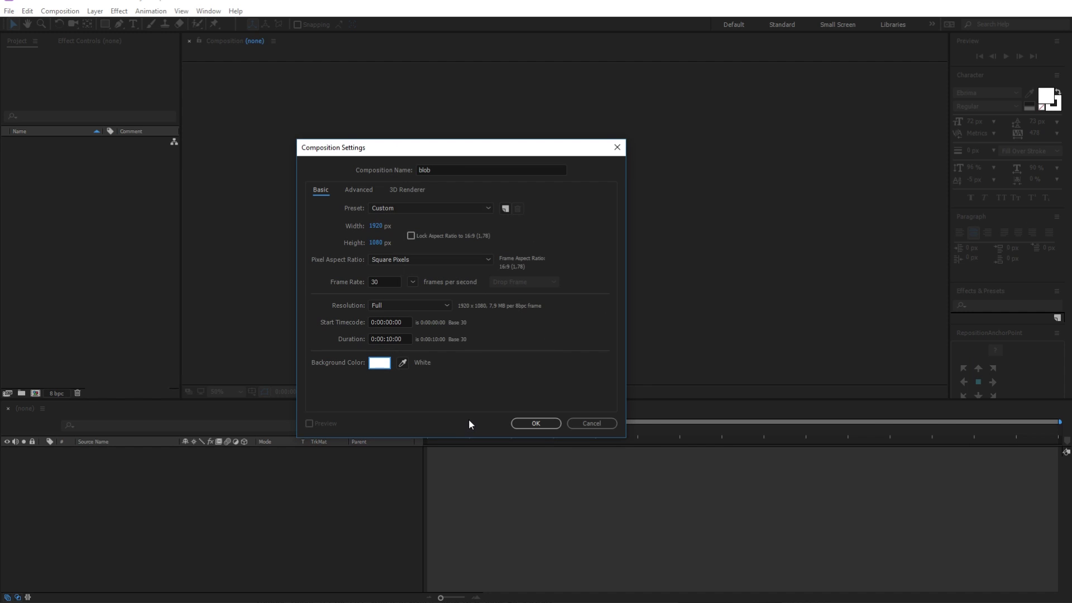
{"action": "left_click", "coordinate": [535, 423]}
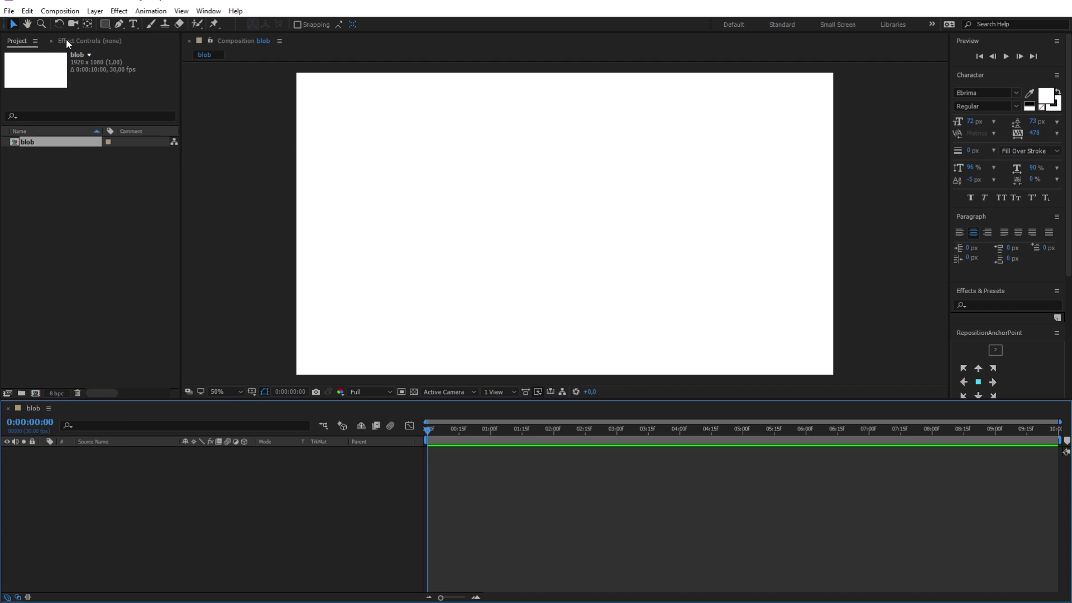
Draw a cyan circle with the Ellipse tool and centre its anchor point on it
{"action": "left_click", "coordinate": [104, 25]}
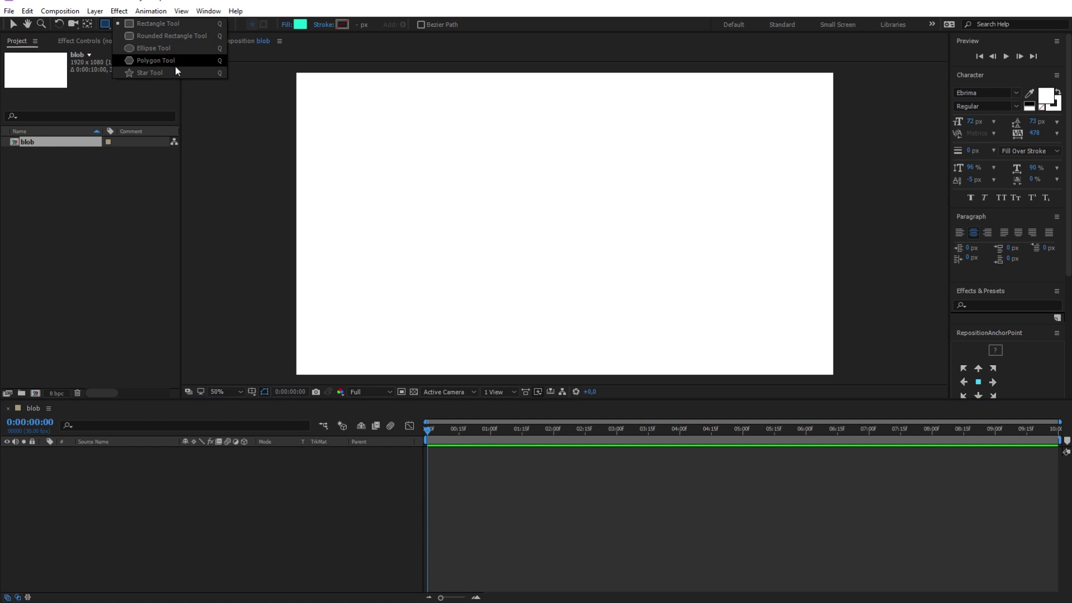
{"action": "left_click", "coordinate": [189, 48]}
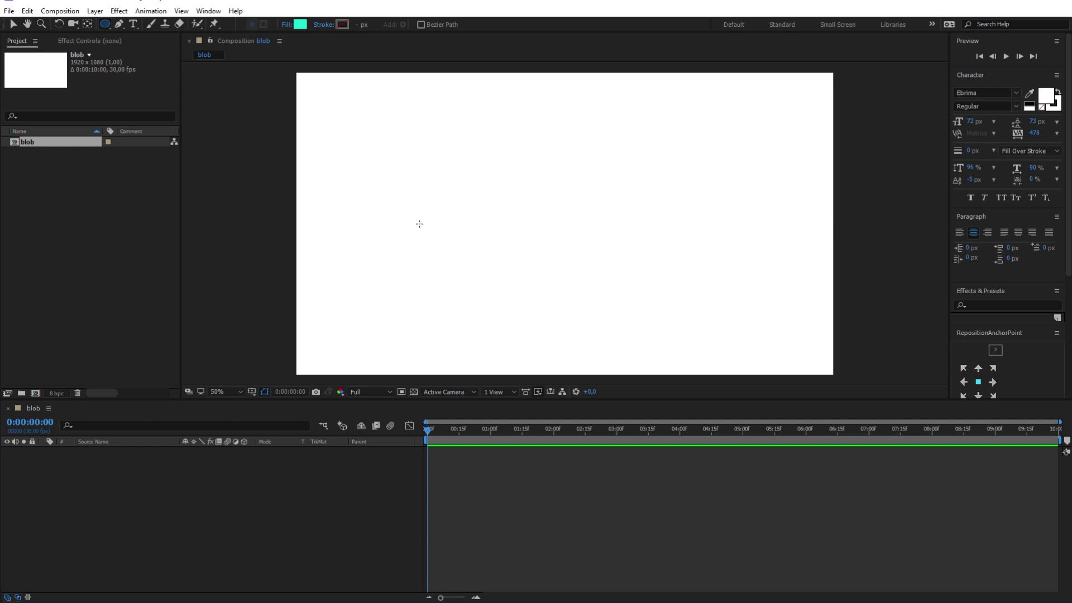
{"action": "left_click_drag", "start_coordinate": [420, 224], "coordinate": [444, 195]}
{"action": "scroll", "coordinate": [977, 289], "scroll_direction": "down", "scroll_amount": 5}
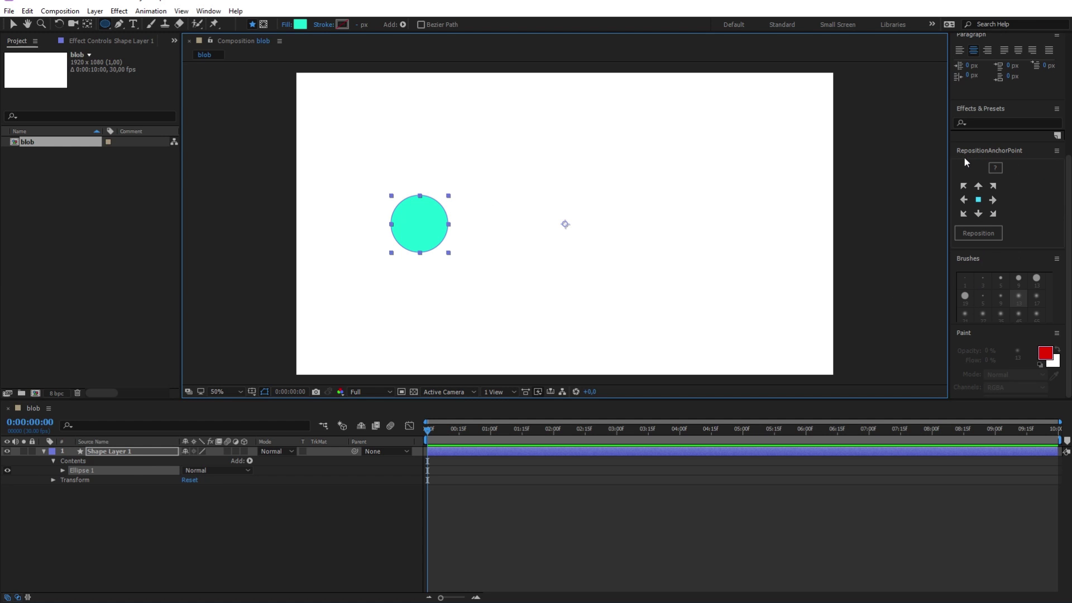
{"action": "left_click", "coordinate": [963, 233]}
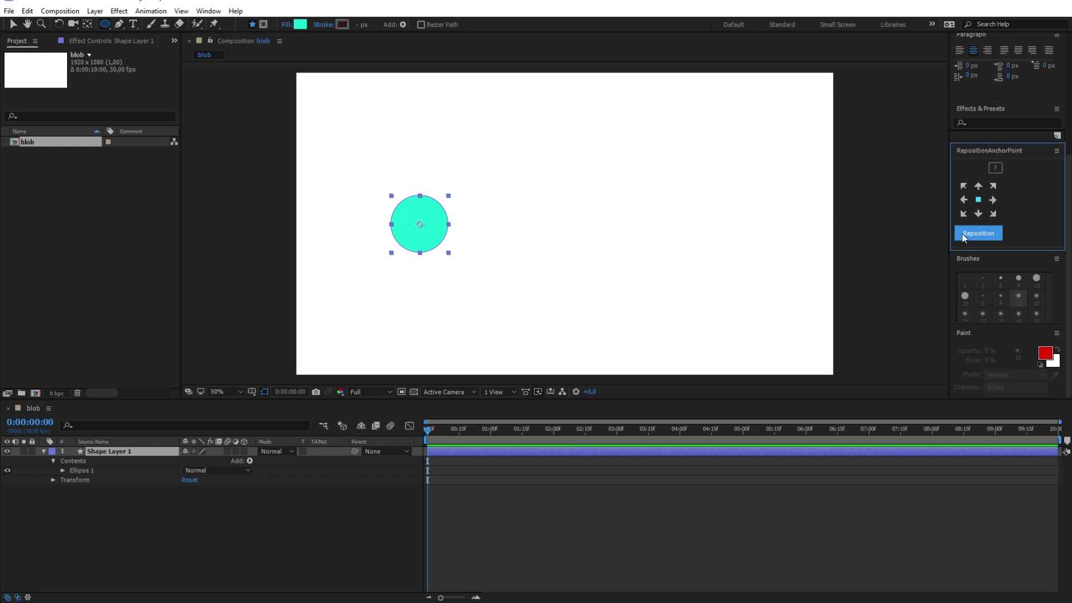
Move the circle slightly left and down, to the left of frame centre
{"action": "left_click", "coordinate": [15, 26]}
{"action": "mouse_move", "coordinate": [434, 221]}
{"action": "left_mouse_down"}
{"action": "mouse_move", "coordinate": [410, 225]}
{"action": "mouse_move", "coordinate": [457, 260]}
{"action": "left_mouse_up"}
{"action": "scroll", "coordinate": [409, 255], "scroll_direction": "up", "scroll_amount": 2}
{"action": "scroll", "coordinate": [409, 257], "scroll_direction": "down", "scroll_amount": 2}
{"action": "key", "text": "h"}
{"action": "key", "text": "v"}
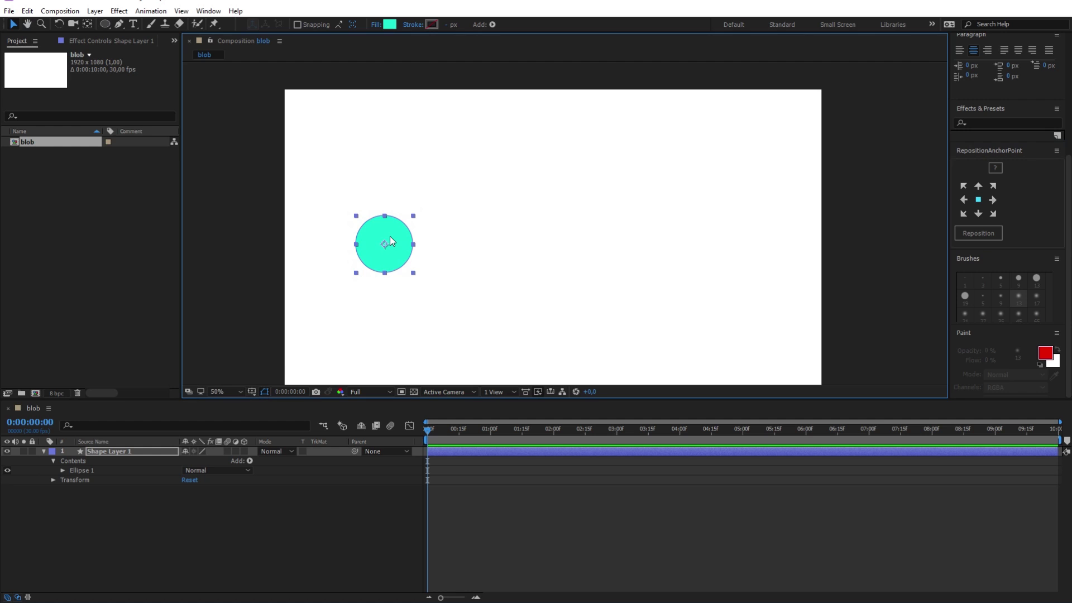
Keyframe the circle's Scale at 100% at 16f and 137% at 26f
{"action": "scroll", "coordinate": [391, 241], "scroll_direction": "up", "scroll_amount": 2}
{"action": "left_click_drag", "start_coordinate": [259, 254], "coordinate": [364, 238]}
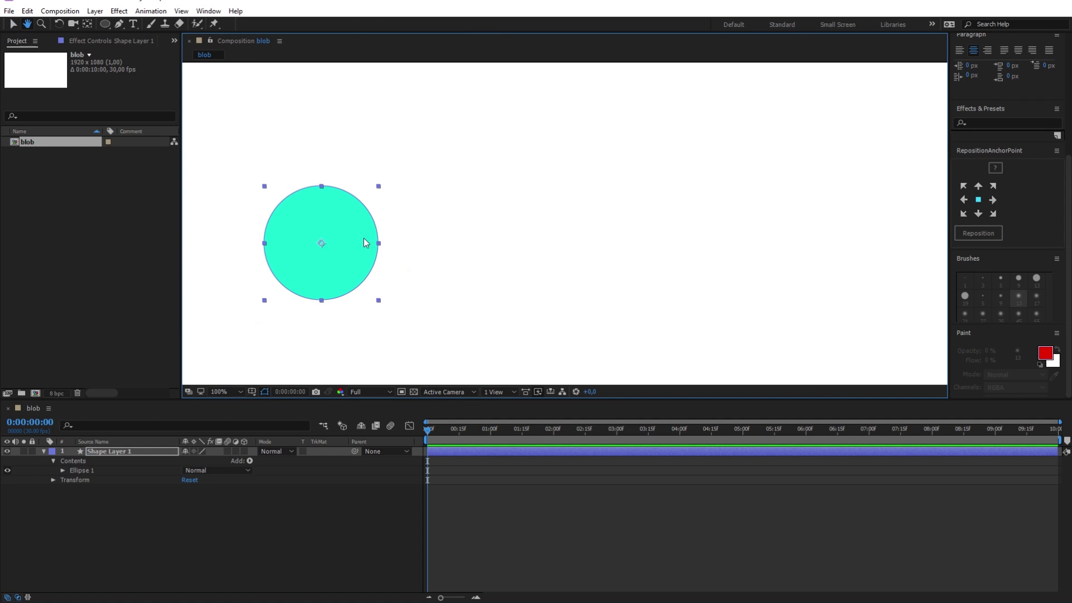
{"action": "left_click_drag", "start_coordinate": [428, 429], "coordinate": [461, 429]}
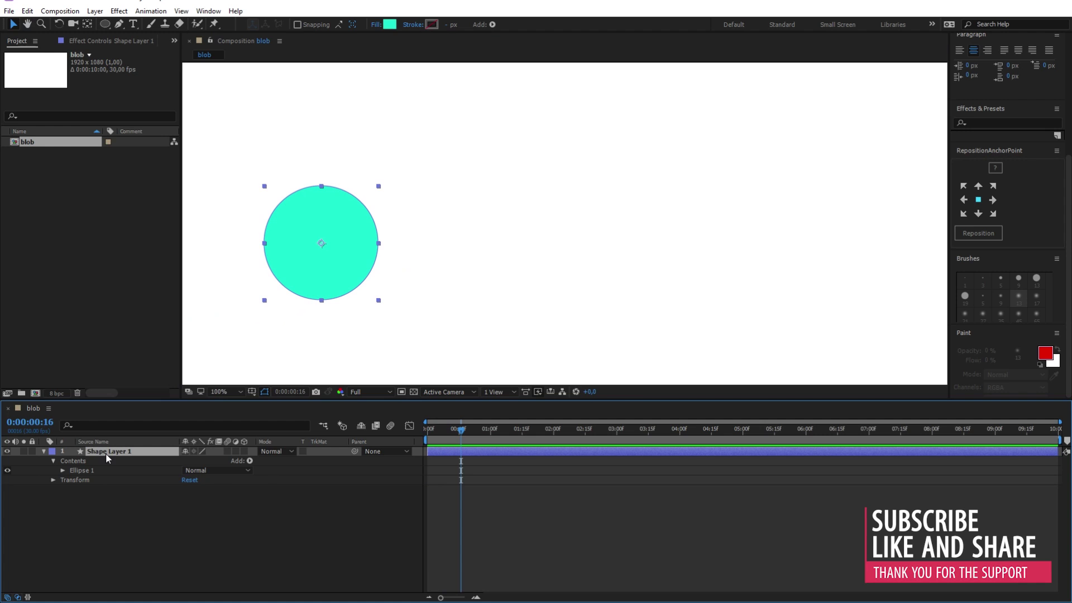
{"action": "key", "text": "s"}
{"action": "left_click", "coordinate": [71, 462]}
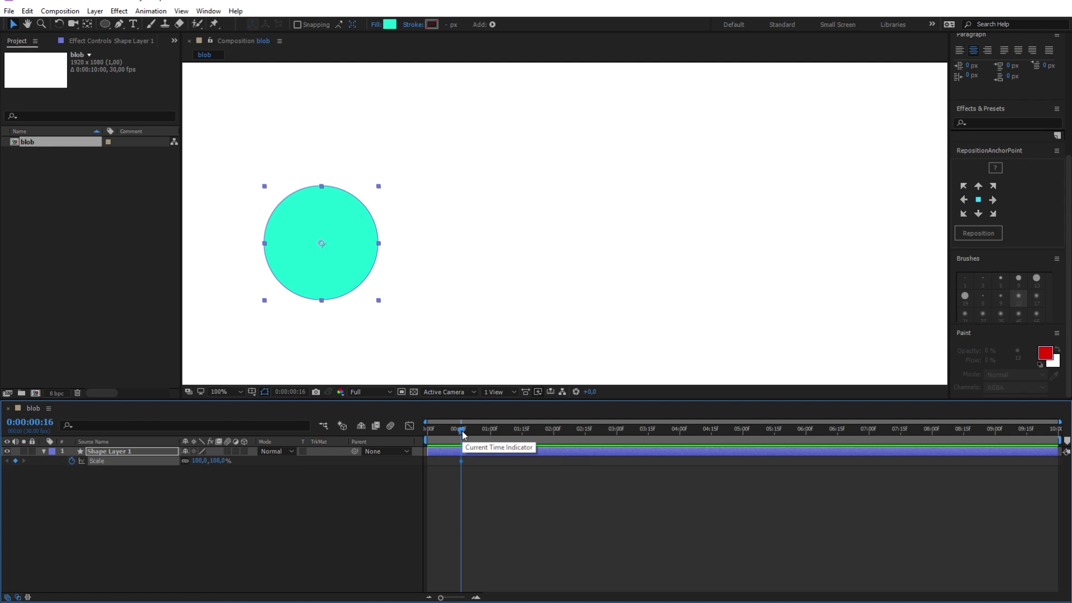
{"action": "left_click_drag", "start_coordinate": [463, 435], "coordinate": [485, 435]}
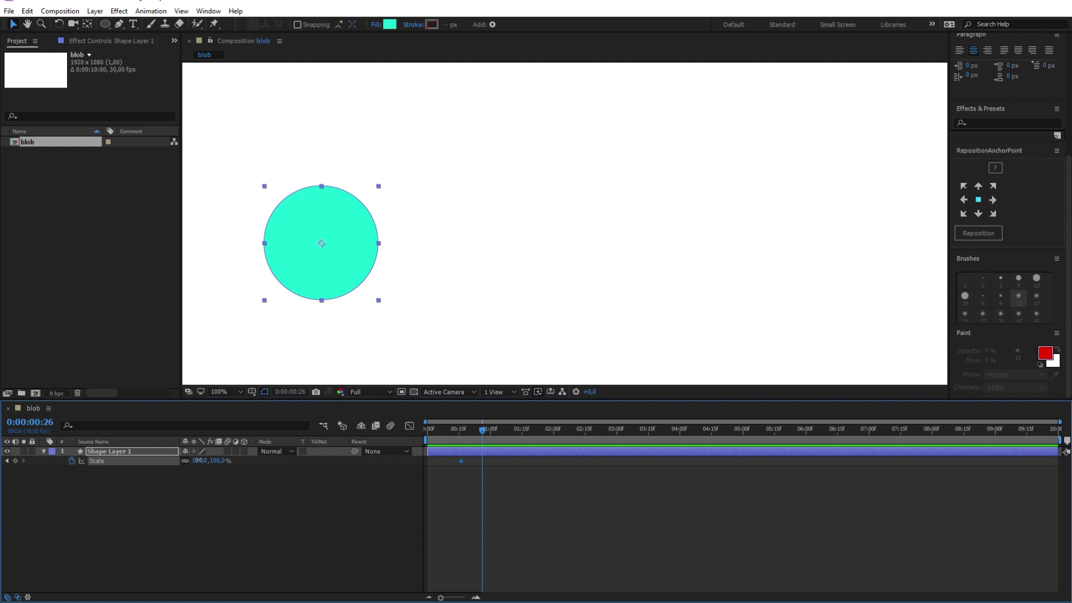
{"action": "left_click_drag", "start_coordinate": [198, 461], "coordinate": [218, 461]}
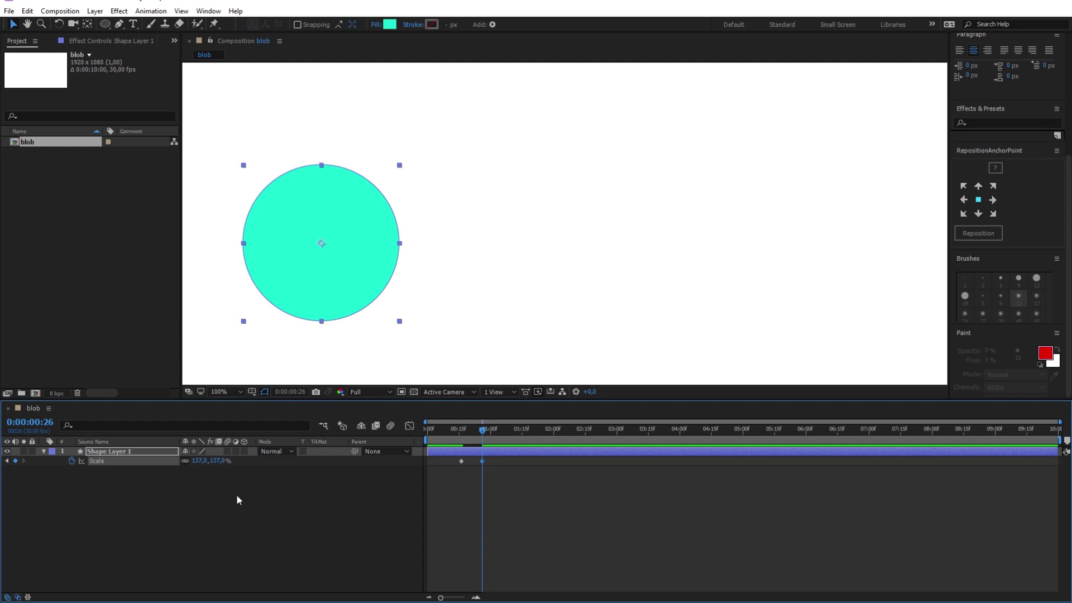
Add Scale keyframes every three frames through 1:08, then Easy Ease all Scale keyframes
{"action": "key", "text": "ctrl+Right"}
{"action": "key", "text": "ctrl+Right"}
{"action": "key", "text": "ctrl+Right"}
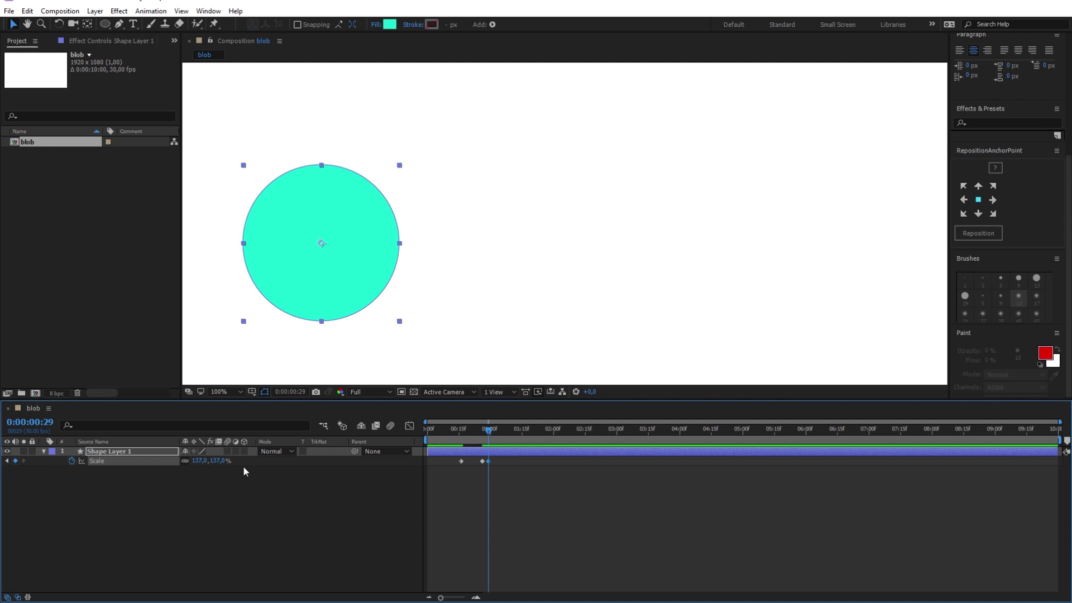
{"action": "key", "text": "ctrl+Right"}
{"action": "key", "text": "ctrl+Right"}
{"action": "key", "text": "ctrl+Right"}
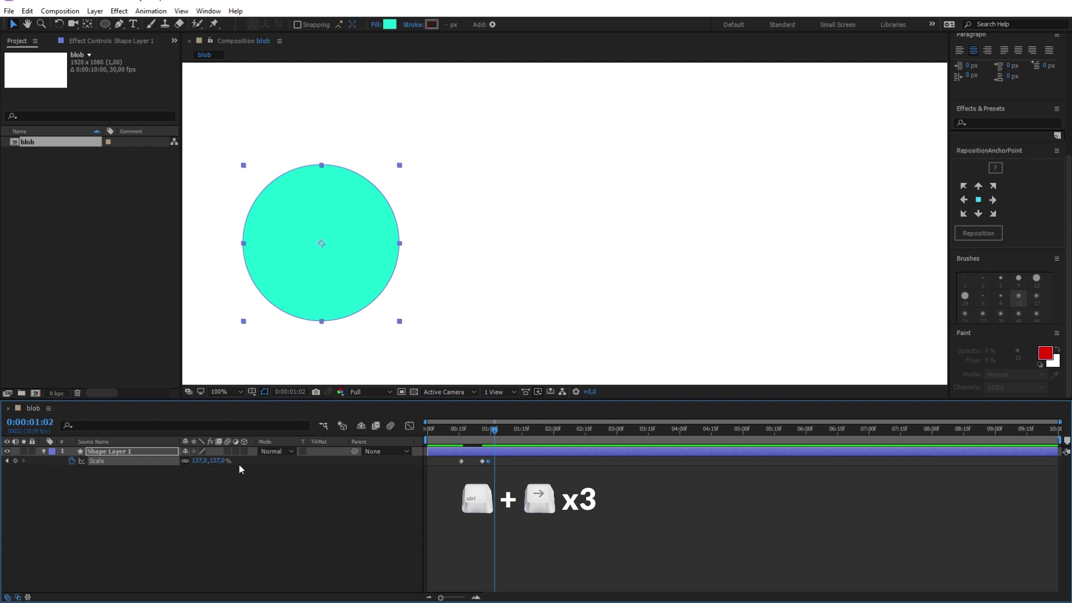
{"action": "left_click", "coordinate": [16, 461]}
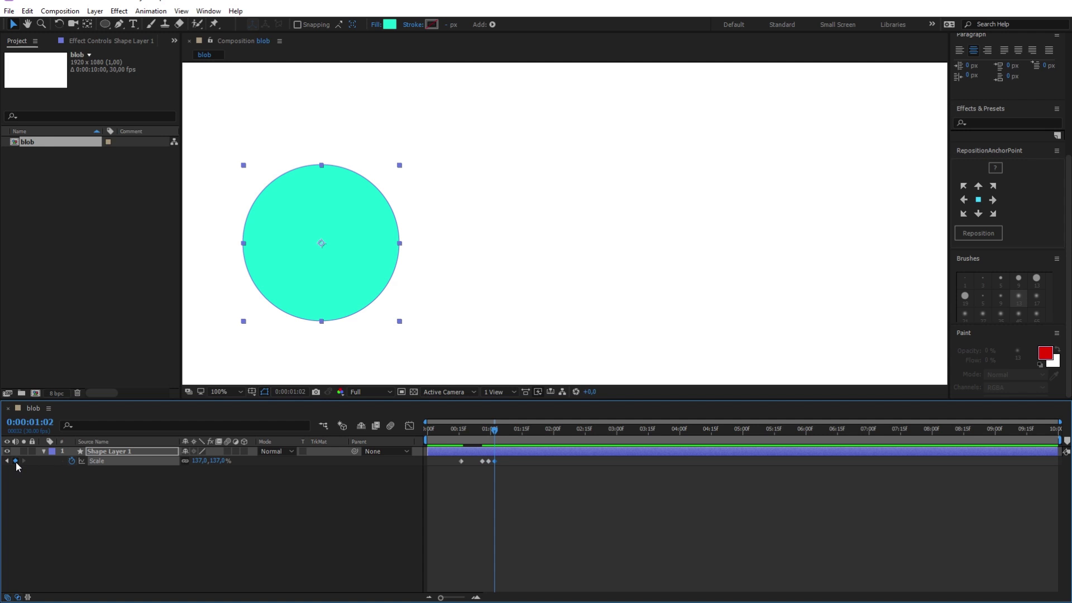
{"action": "key", "text": "ctrl+Right"}
{"action": "key", "text": "ctrl+Right"}
{"action": "key", "text": "ctrl+Right"}
{"action": "left_click", "coordinate": [16, 462]}
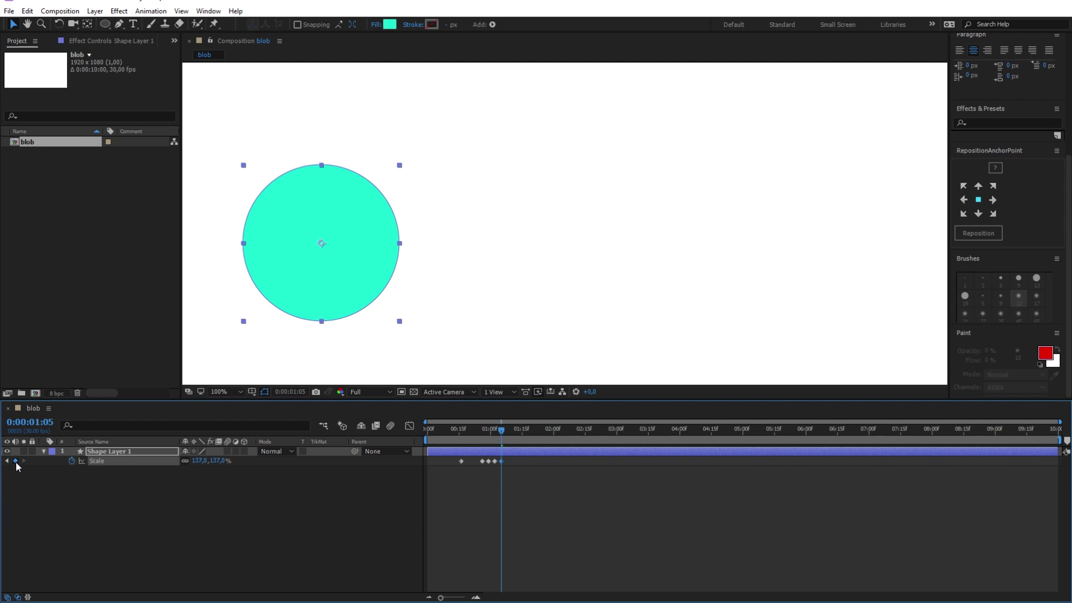
{"action": "key", "text": "ctrl+Right"}
{"action": "key", "text": "ctrl+Right"}
{"action": "key", "text": "ctrl+Right"}
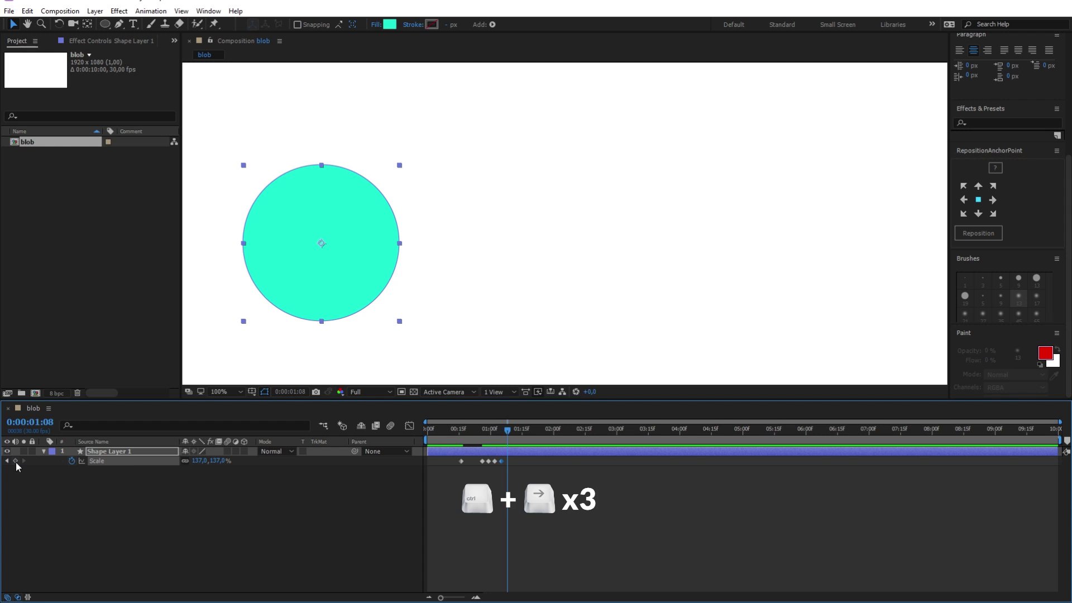
{"action": "left_click", "coordinate": [16, 461]}
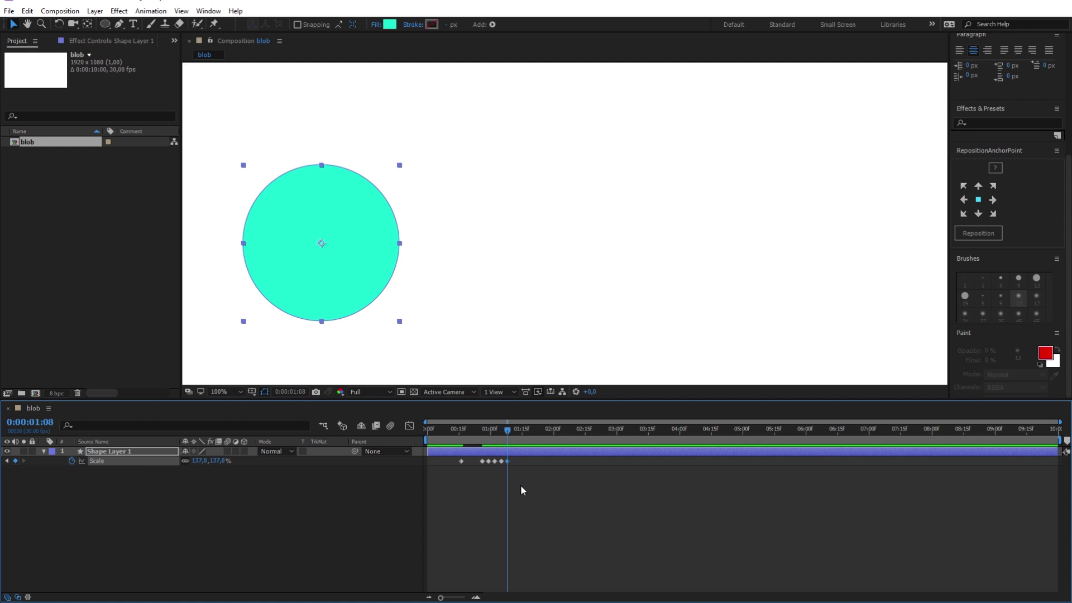
{"action": "left_click_drag", "start_coordinate": [522, 490], "coordinate": [449, 464]}
{"action": "key", "text": "F9"}
Show the circle's Scale value curve in the Graph Editor, fitted to the view
{"action": "left_click", "coordinate": [410, 426]}
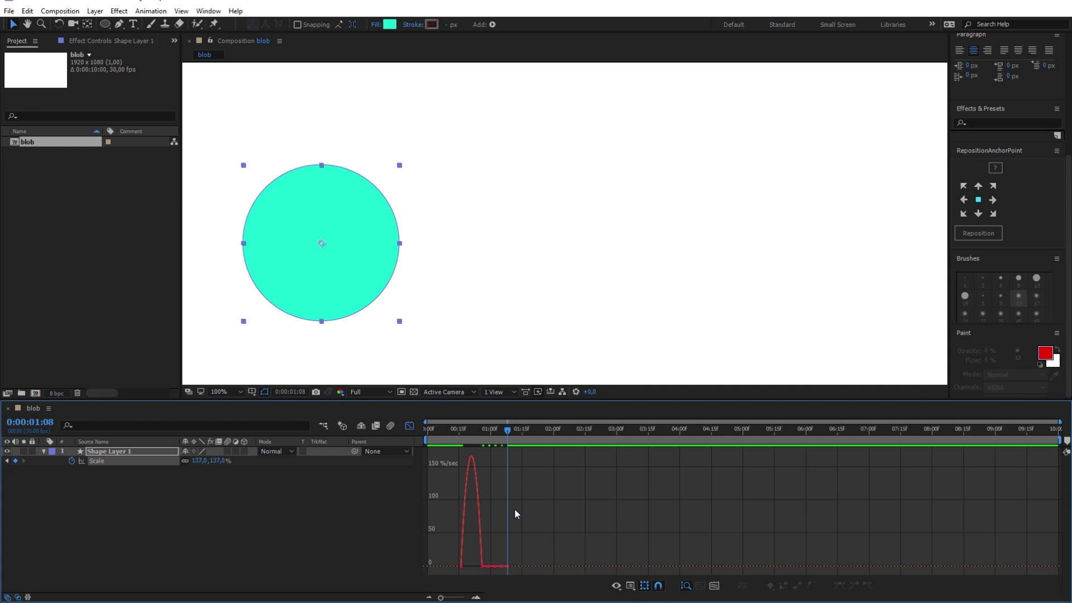
{"action": "left_click", "coordinate": [616, 586]}
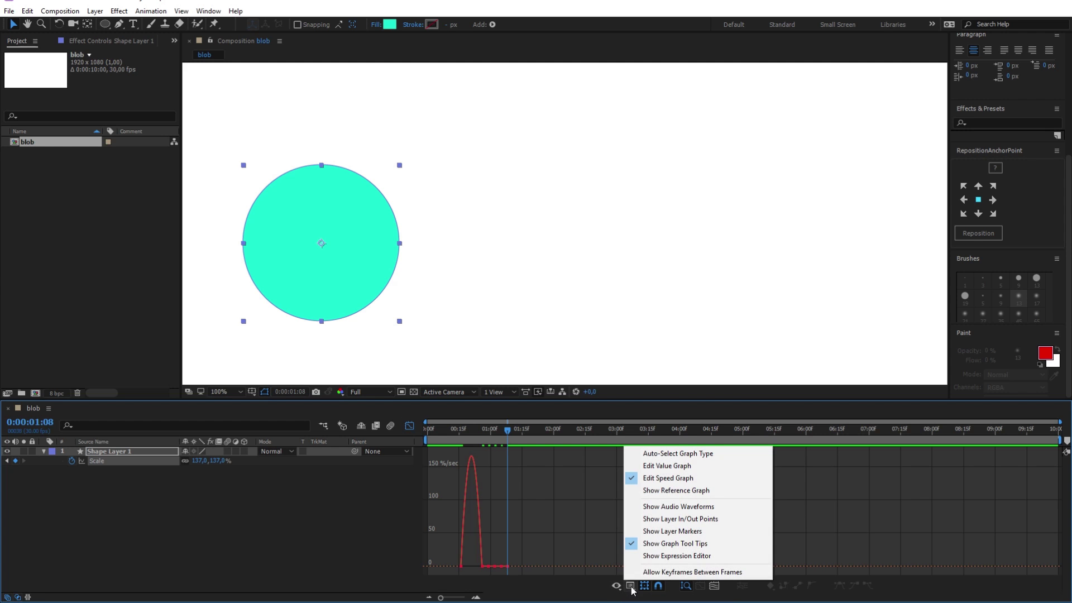
{"action": "left_click", "coordinate": [679, 466]}
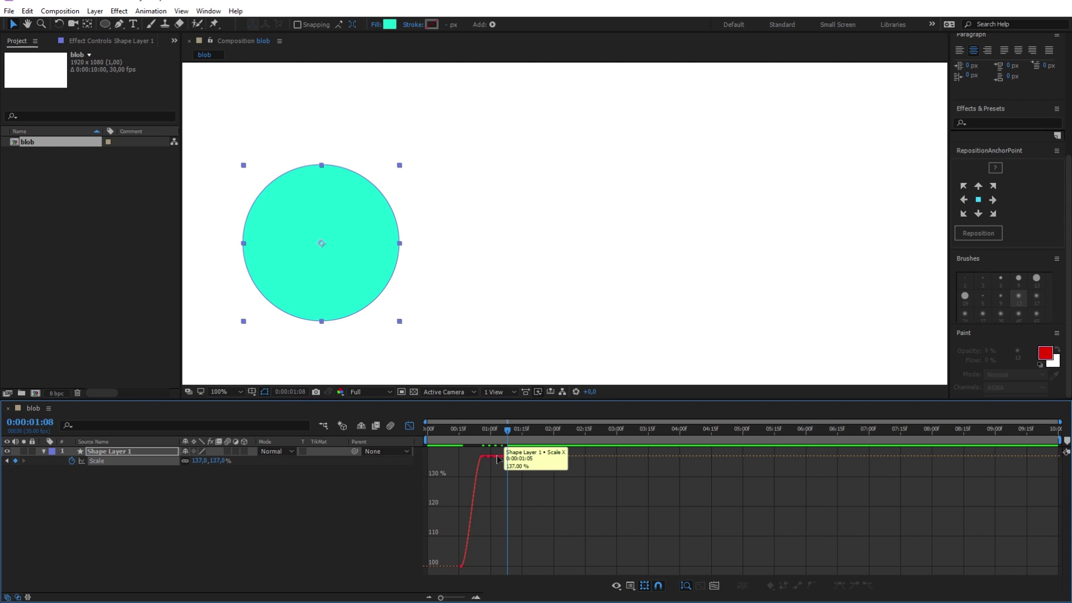
{"action": "left_click", "coordinate": [701, 586]}
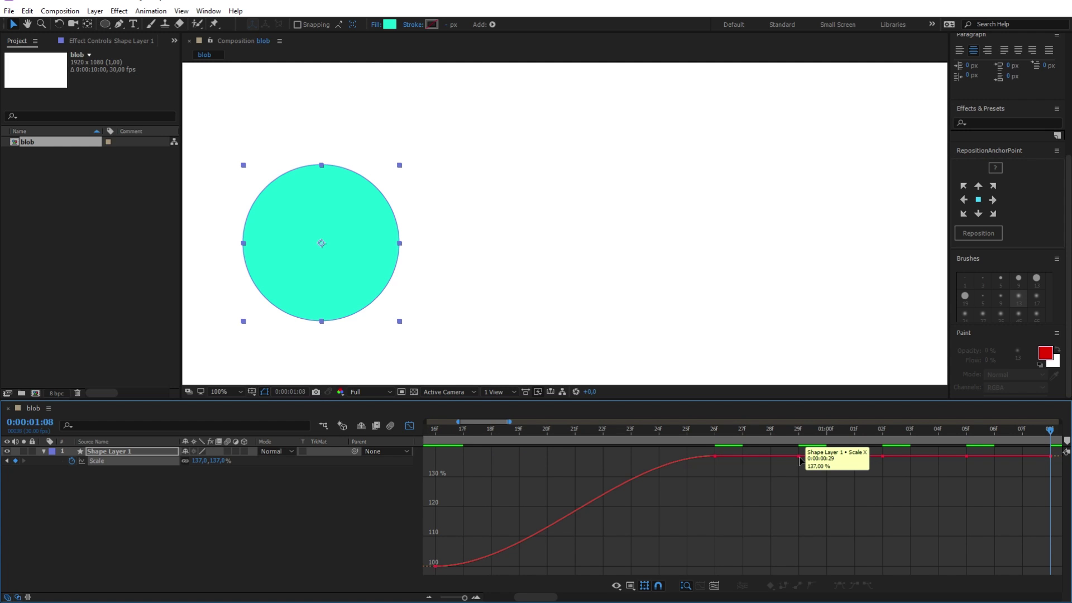
Reshape the Scale keyframes into a bounce: overshoot at 26f, dip to about 132% at 29f, wobble
{"action": "left_click_drag", "start_coordinate": [799, 460], "coordinate": [800, 467]}
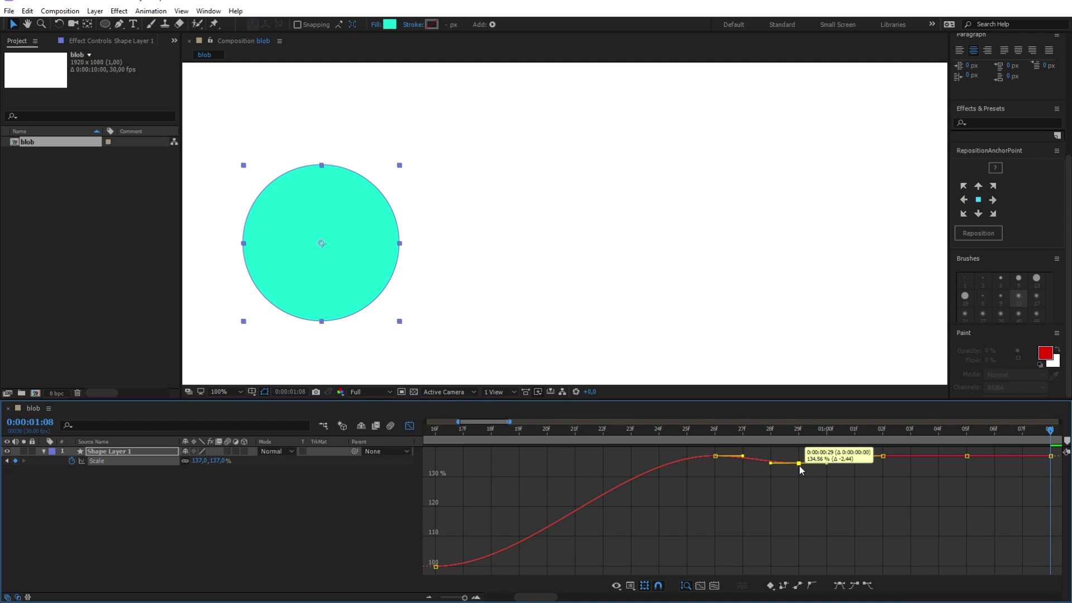
{"action": "left_click_drag", "start_coordinate": [883, 457], "coordinate": [885, 453]}
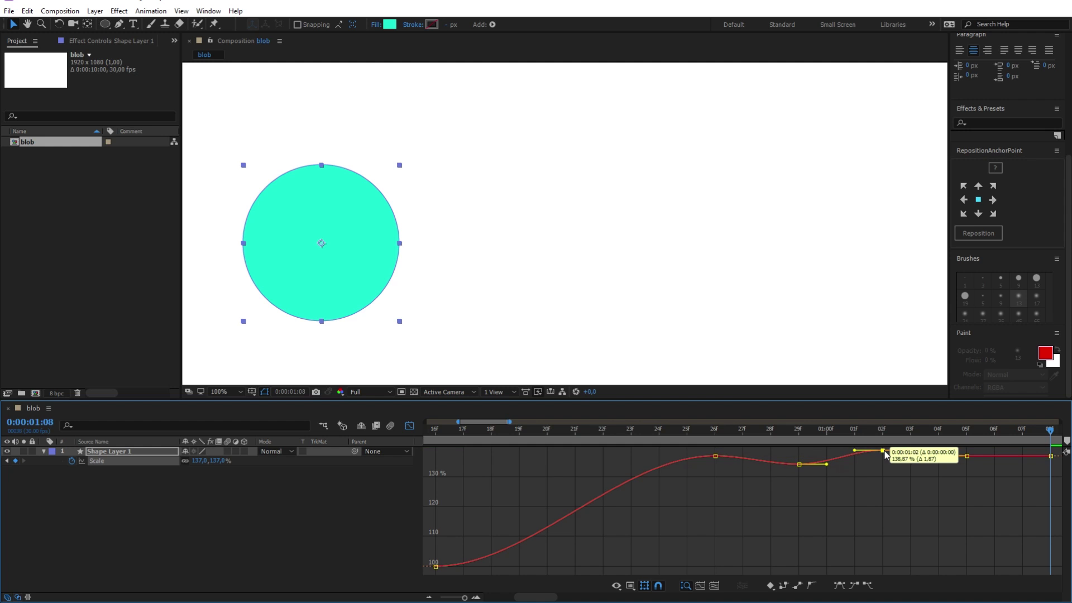
{"action": "left_click_drag", "start_coordinate": [716, 456], "coordinate": [714, 449]}
{"action": "scroll", "coordinate": [873, 492], "scroll_direction": "right", "scroll_amount": 2}
{"action": "mouse_move", "coordinate": [900, 471]}
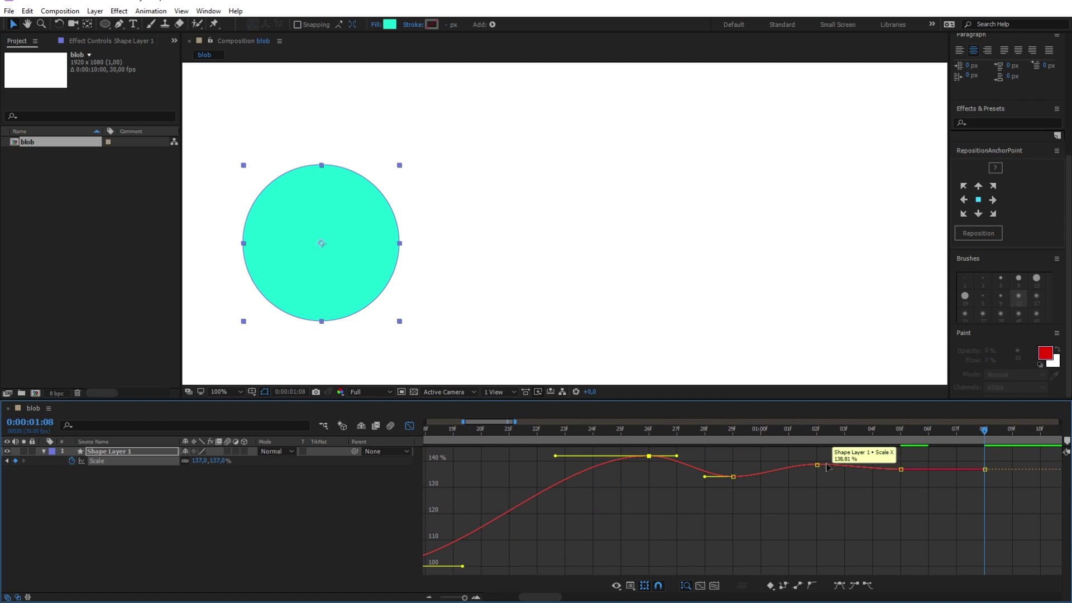
{"action": "left_click_drag", "start_coordinate": [900, 471], "coordinate": [901, 479]}
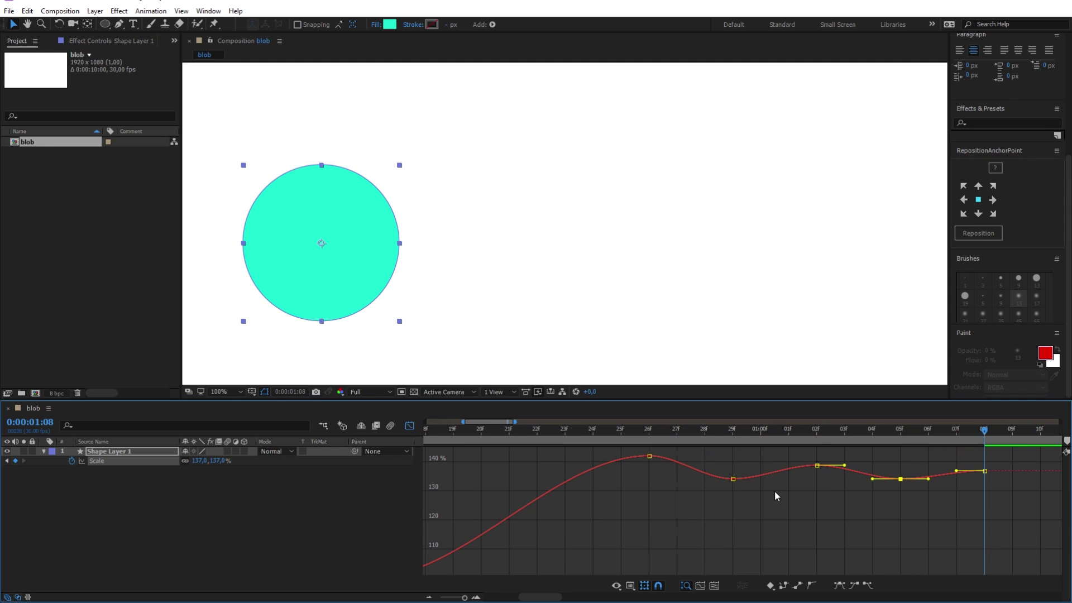
{"action": "left_click", "coordinate": [733, 479]}
{"action": "left_click_drag", "start_coordinate": [733, 481], "coordinate": [733, 483]}
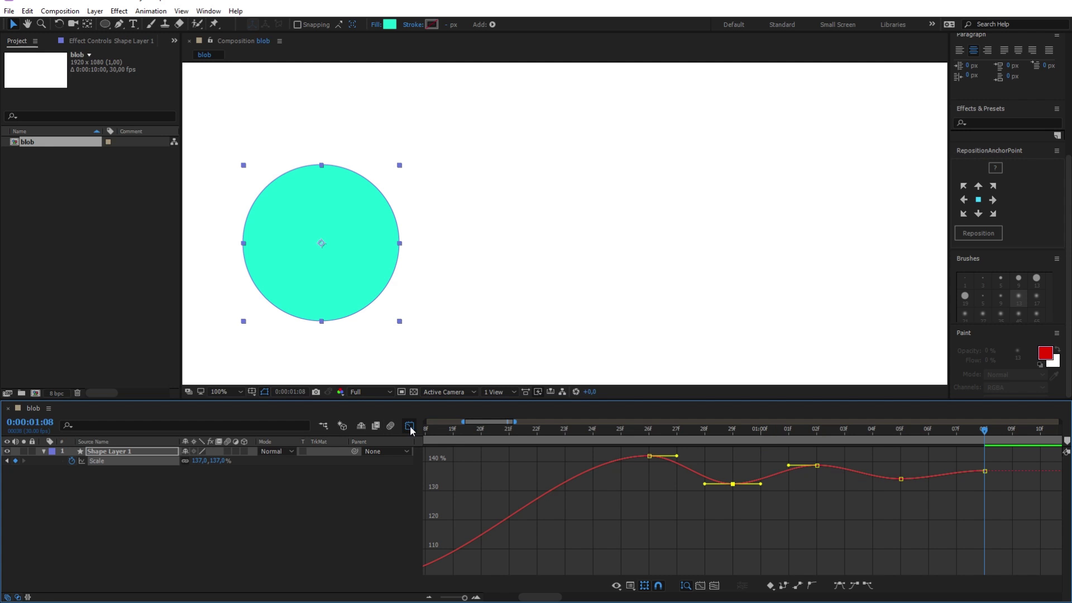
Close the Graph Editor, shorten the work area to about 1:10, and preview the grow animation
{"action": "left_click", "coordinate": [409, 426]}
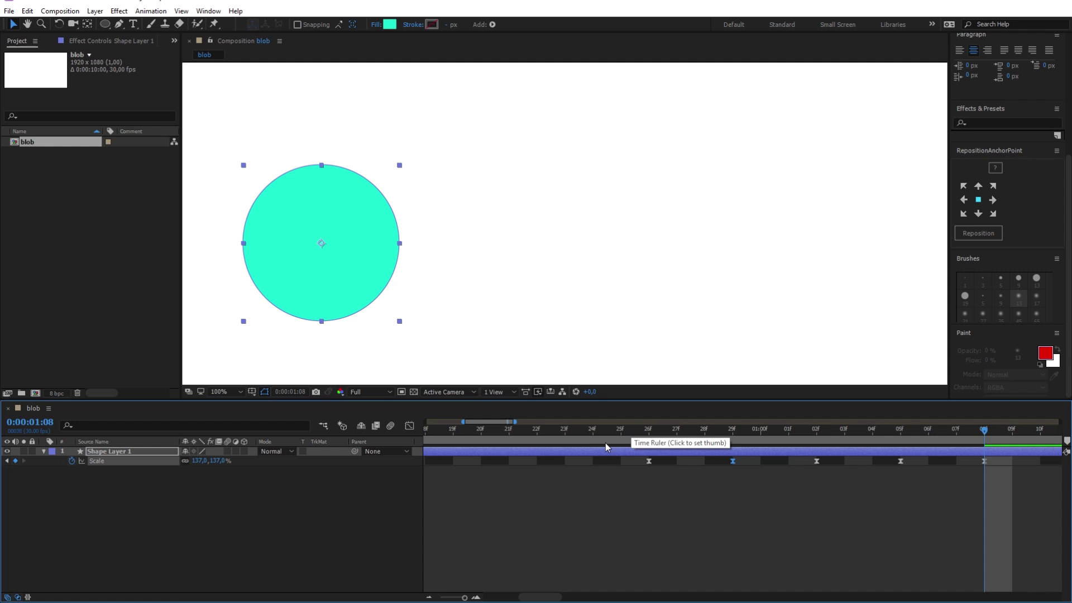
{"action": "key", "text": "semicolon"}
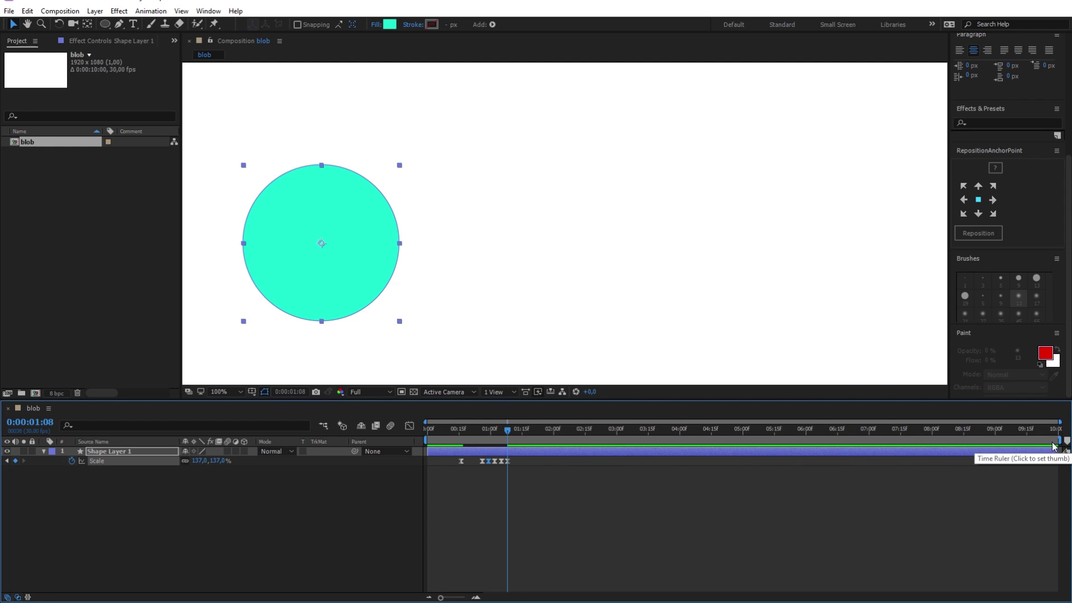
{"action": "left_click_drag", "start_coordinate": [1060, 440], "coordinate": [528, 440]}
{"action": "left_click", "coordinate": [447, 461]}
{"action": "key", "text": "space"}
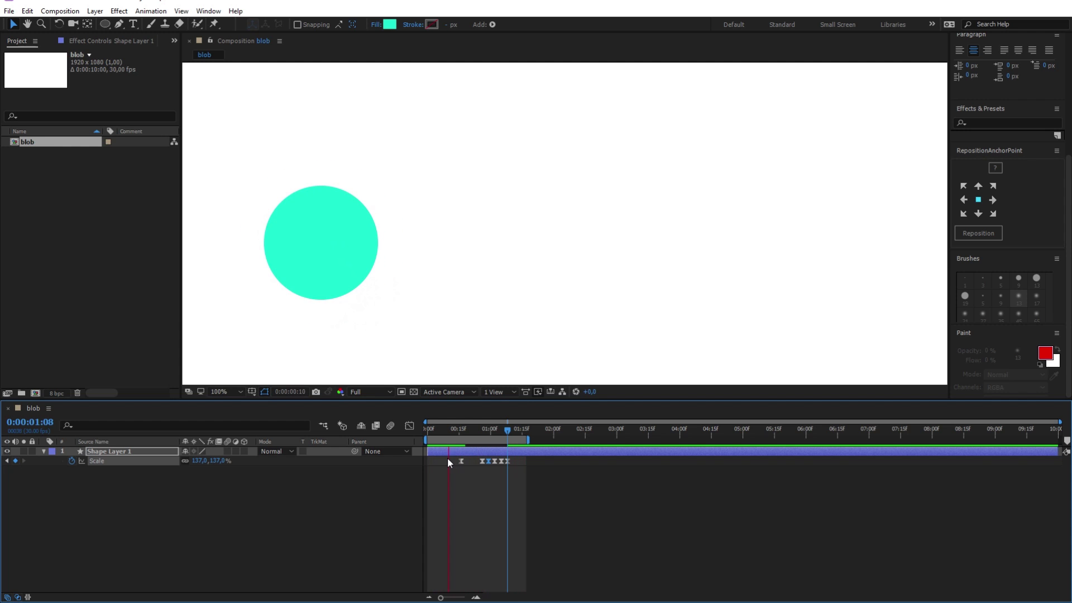
{"action": "key", "text": "space"}
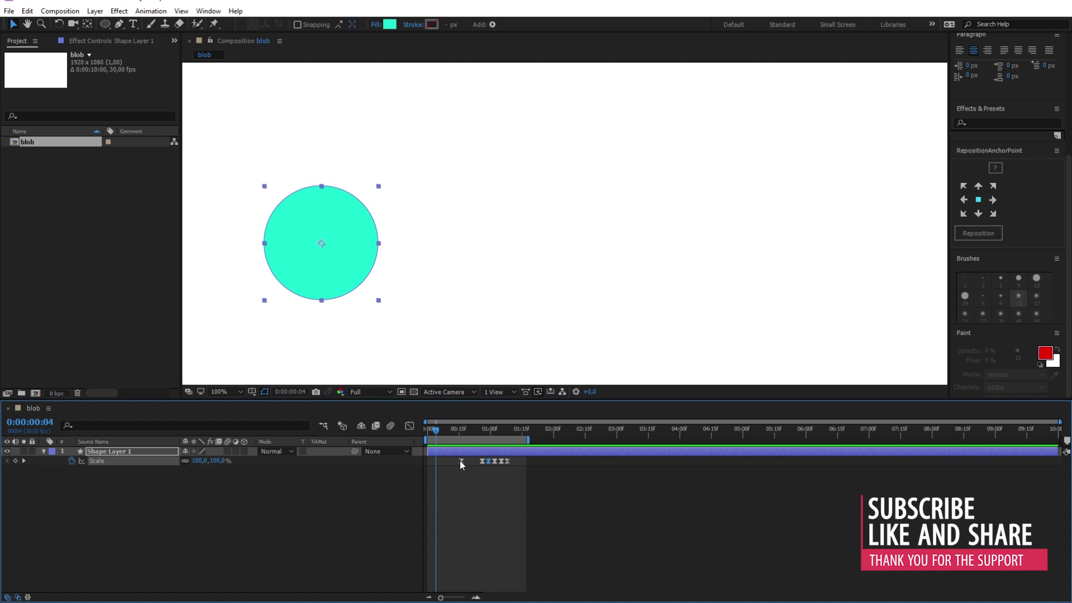
Shift the first 100% Scale keyframe slightly later, to about 20f, and preview again
{"action": "left_click", "coordinate": [461, 461]}
{"action": "left_click_drag", "start_coordinate": [464, 461], "coordinate": [470, 461]}
{"action": "key", "text": "space"}
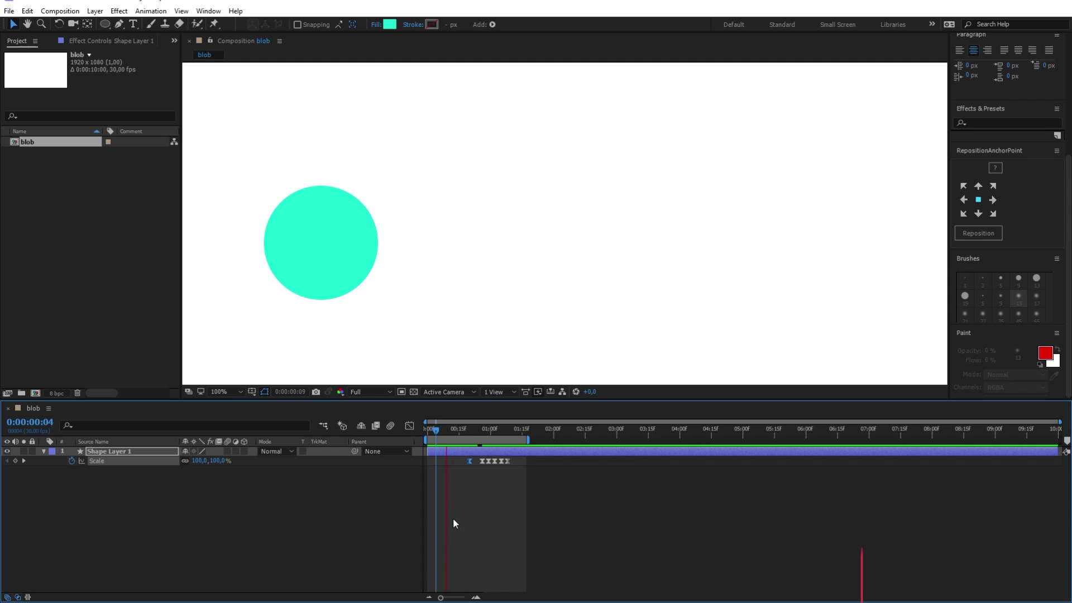
Extend the work area to about 4:00 and add Scale keyframes at 2:20 and 2:26
{"action": "key", "text": "space"}
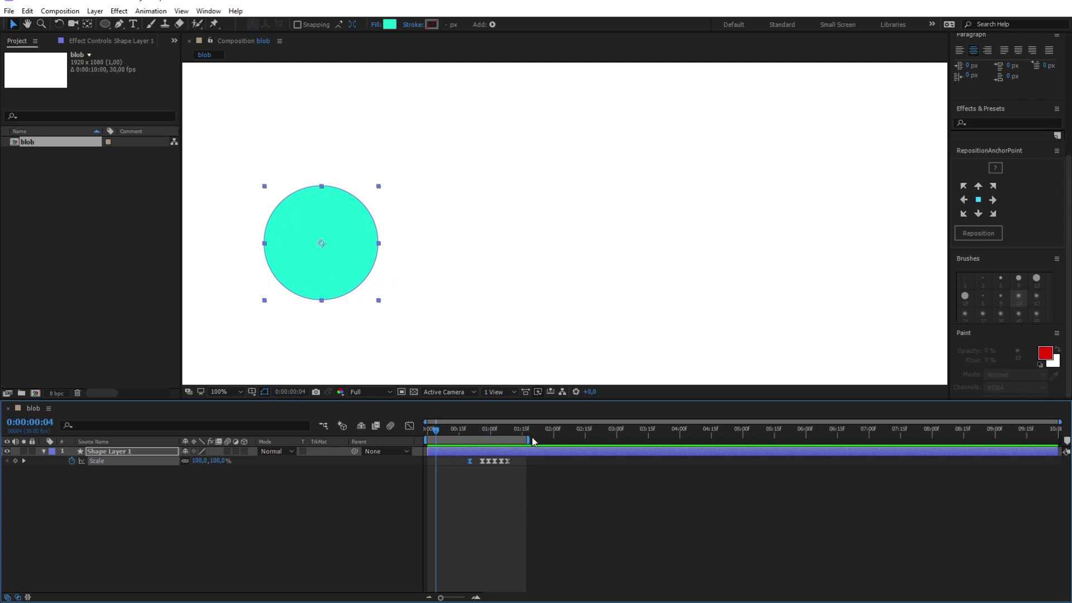
{"action": "left_click_drag", "start_coordinate": [530, 437], "coordinate": [672, 437]}
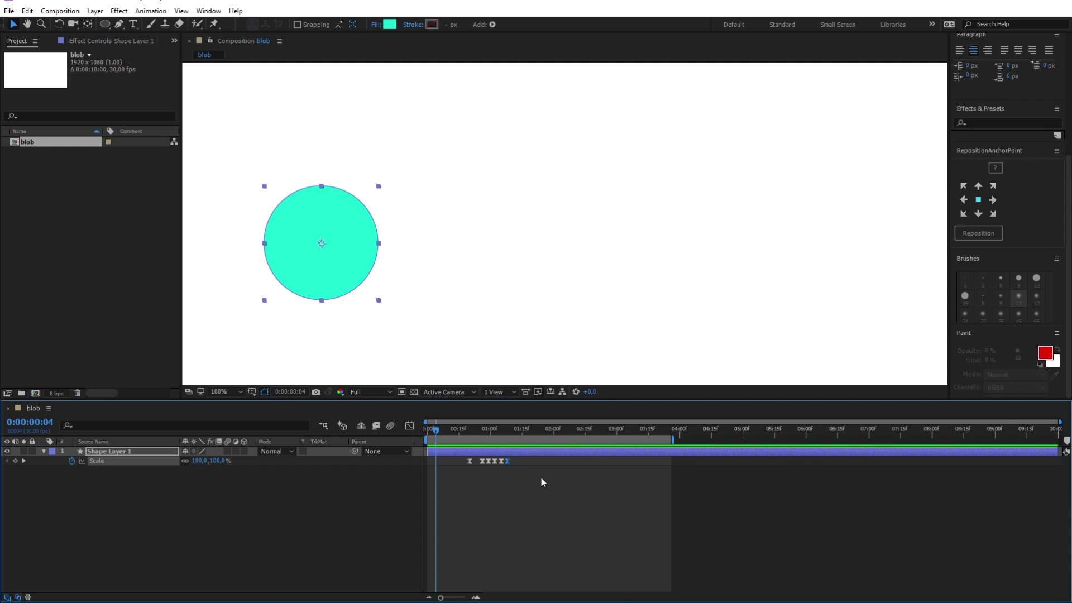
{"action": "left_click_drag", "start_coordinate": [577, 430], "coordinate": [596, 431]}
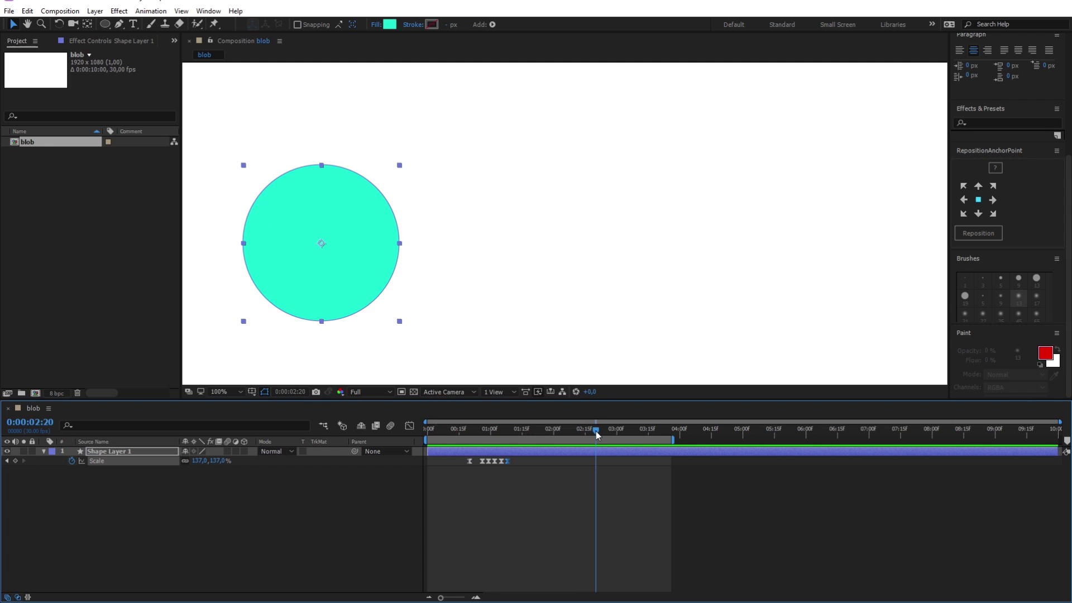
{"action": "key", "text": "alt+shift+s"}
{"action": "left_click_drag", "start_coordinate": [597, 430], "coordinate": [610, 433]}
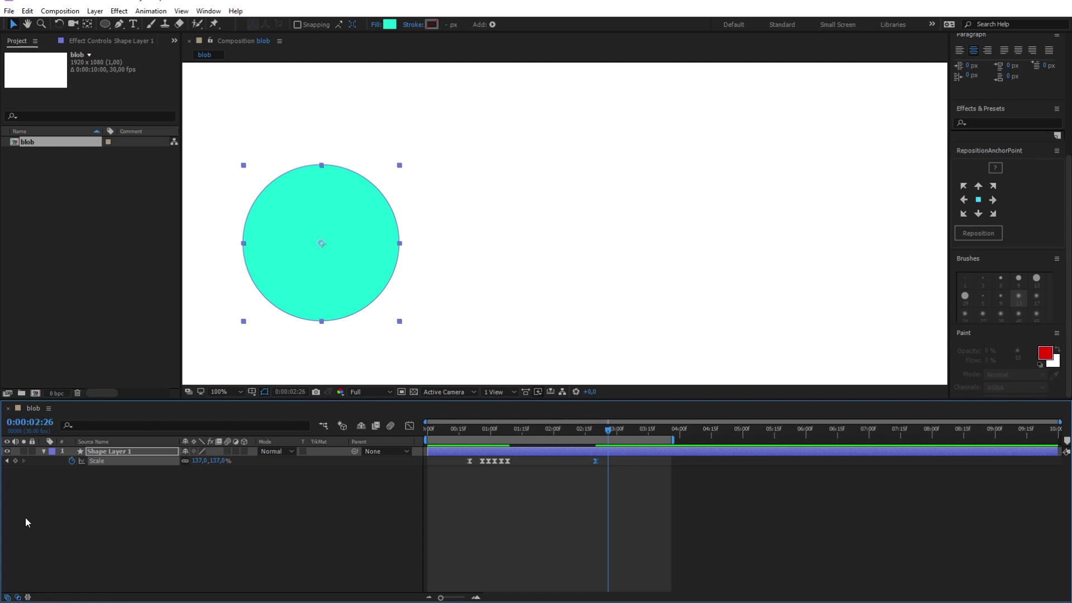
{"action": "left_click", "coordinate": [15, 461]}
Set Scale to 100% at 2:26 and add further Scale keyframes every few frames after it
{"action": "left_click", "coordinate": [199, 461]}
{"action": "type", "text": "100"}
{"action": "key", "text": "Return"}
{"action": "key", "text": "Page_Down"}
{"action": "key", "text": "Page_Down"}
{"action": "key", "text": "Page_Down"}
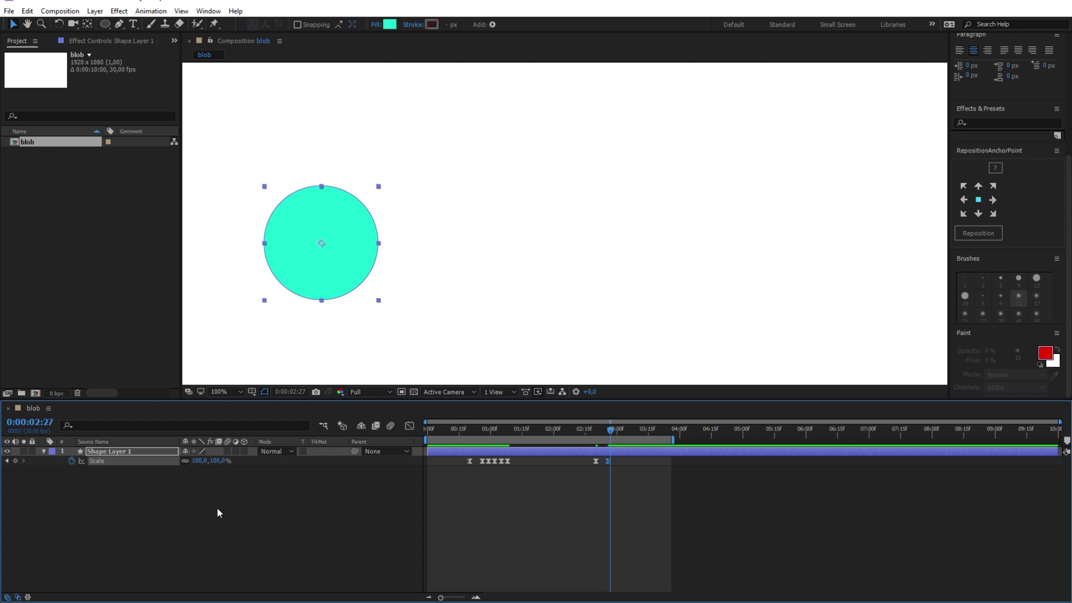
{"action": "left_click", "coordinate": [15, 461]}
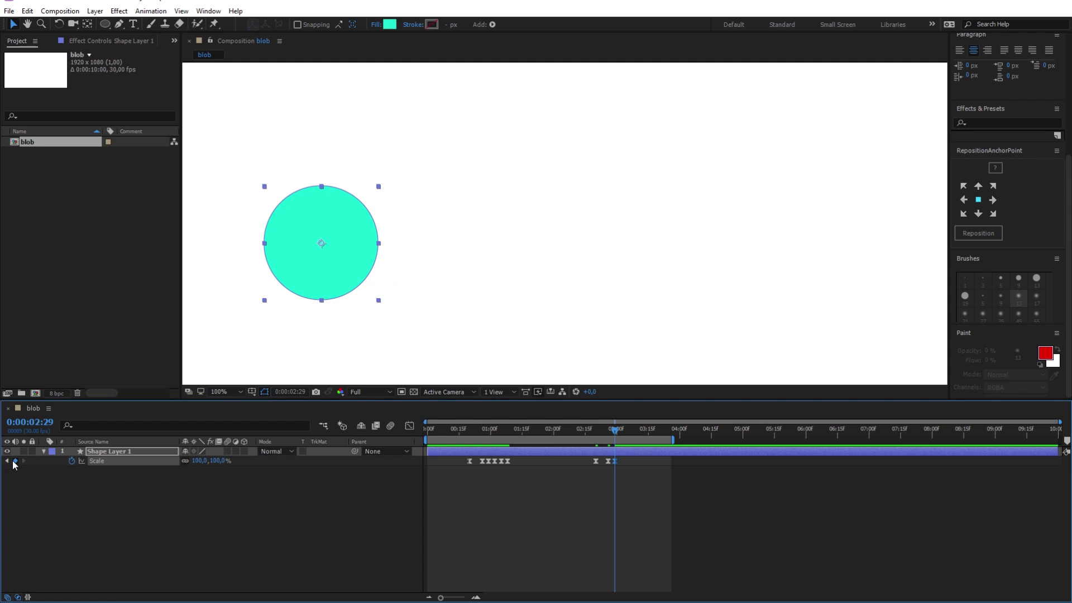
{"action": "key", "text": "Page_Down"}
{"action": "key", "text": "Page_Down"}
{"action": "key", "text": "Page_Down"}
{"action": "key", "text": "Page_Down"}
{"action": "key", "text": "Page_Down"}
{"action": "key", "text": "Page_Down"}
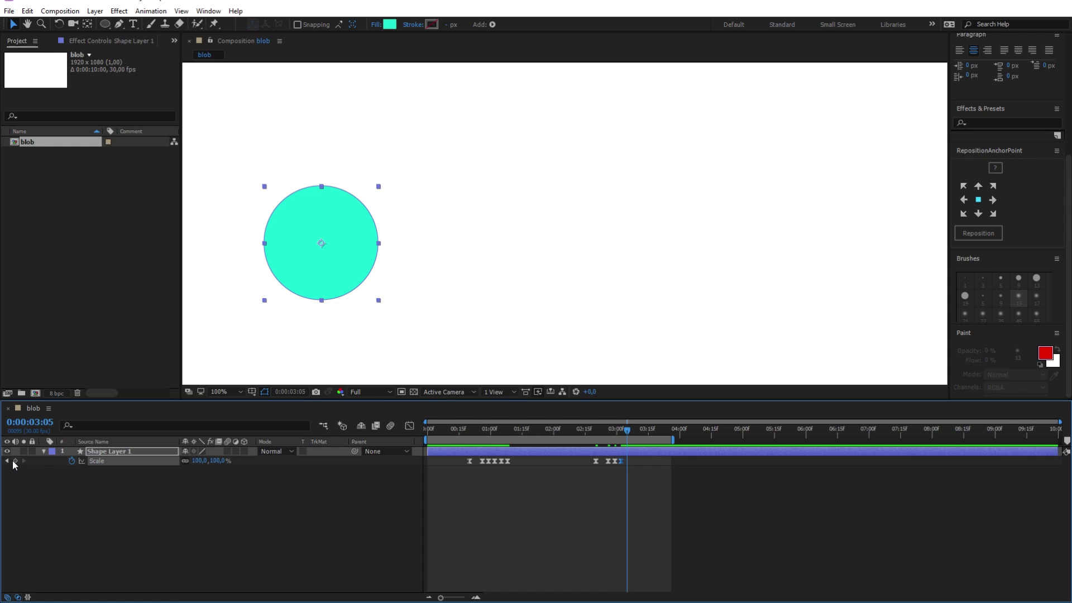
{"action": "left_click", "coordinate": [15, 461]}
{"action": "key", "text": "Page_Down"}
{"action": "key", "text": "Page_Down"}
{"action": "key", "text": "Page_Down"}
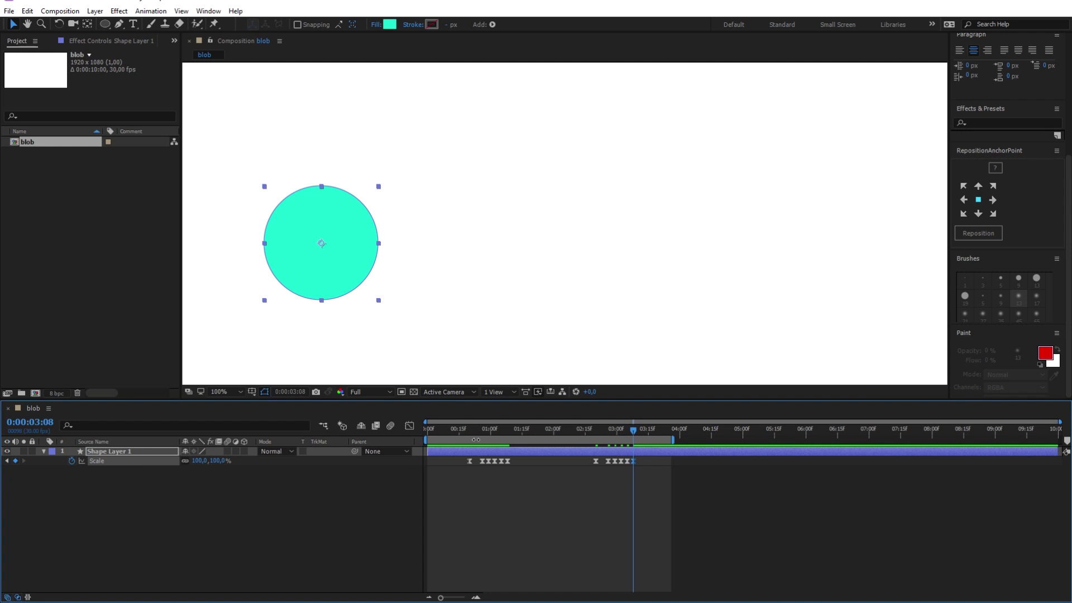
Select the second cluster of Scale keyframes and view it fitted in the Graph Editor
{"action": "left_click_drag", "start_coordinate": [651, 473], "coordinate": [584, 460]}
{"action": "key", "text": "shift+F3"}
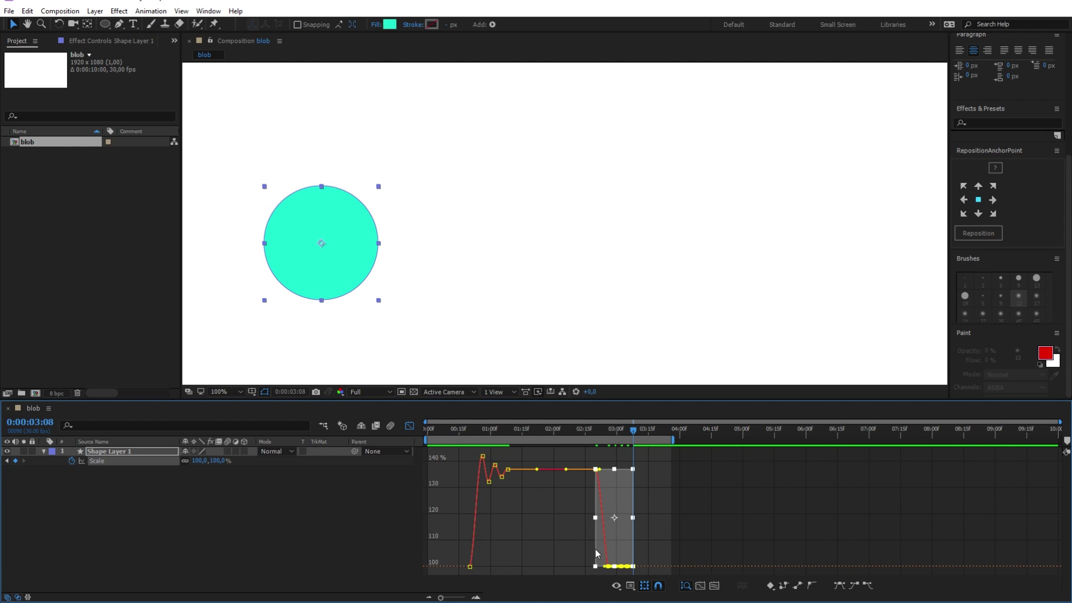
{"action": "left_click", "coordinate": [700, 585]}
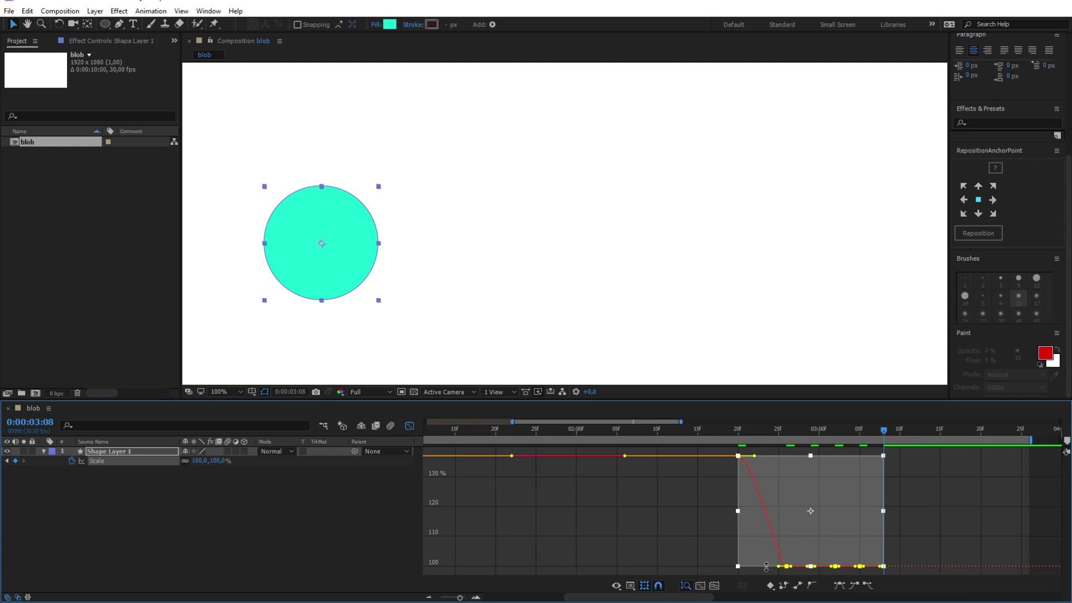
Pull the 2:26 keyframe down to about 98% and push the 3:02 keyframe below 100%
{"action": "left_click_drag", "start_coordinate": [790, 569], "coordinate": [812, 556]}
{"action": "left_click", "coordinate": [706, 546]}
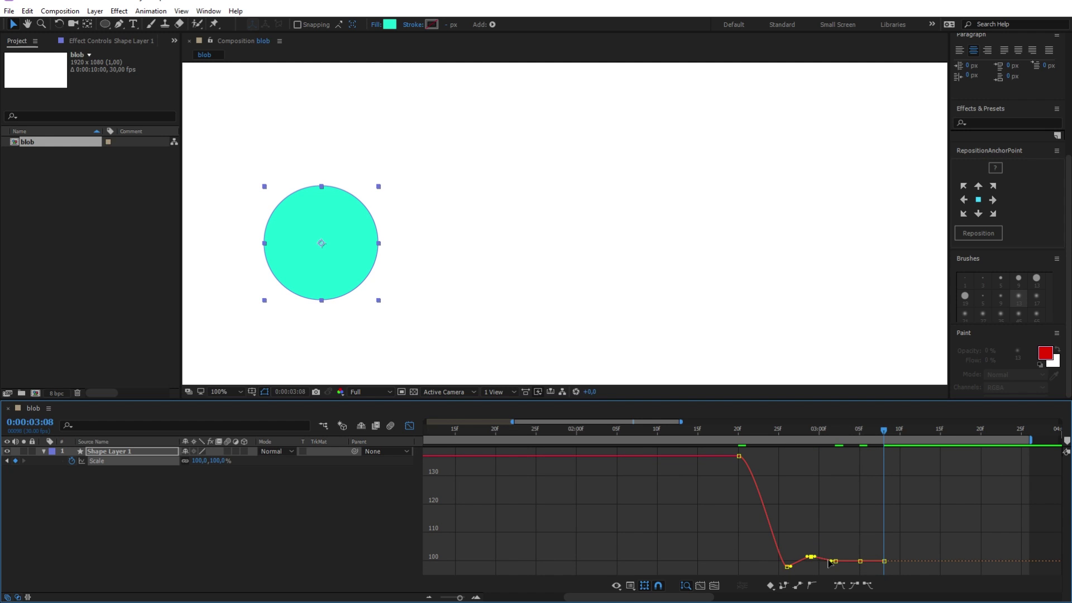
{"action": "mouse_move", "coordinate": [813, 558]}
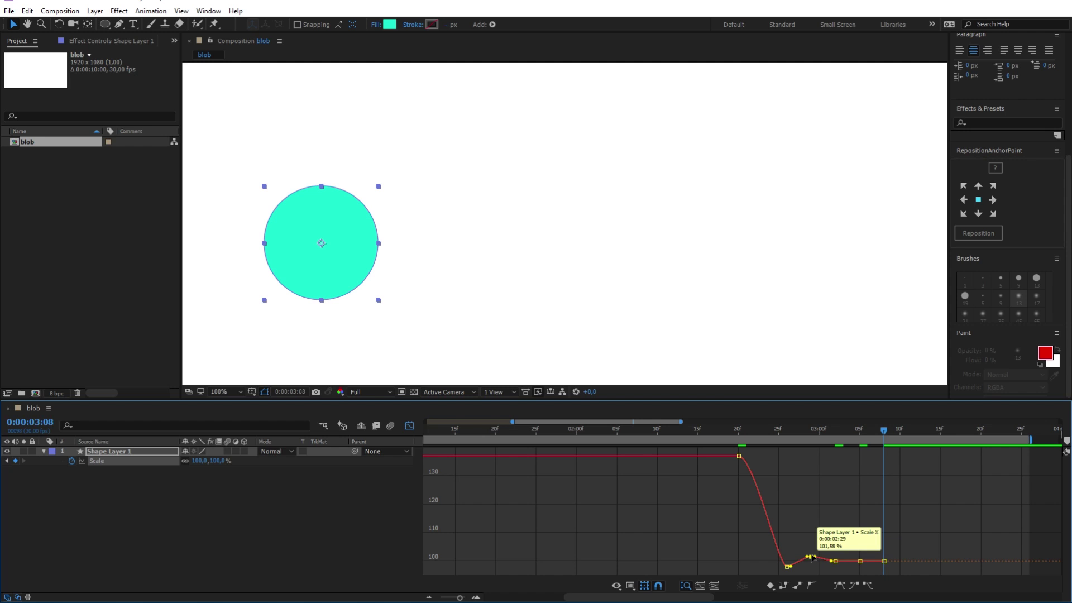
{"action": "left_click_drag", "start_coordinate": [835, 560], "coordinate": [812, 554]}
Raise the 3:05 Scale keyframe above 100% and deselect the keyframes
{"action": "left_click", "coordinate": [813, 554]}
{"action": "left_click", "coordinate": [788, 566]}
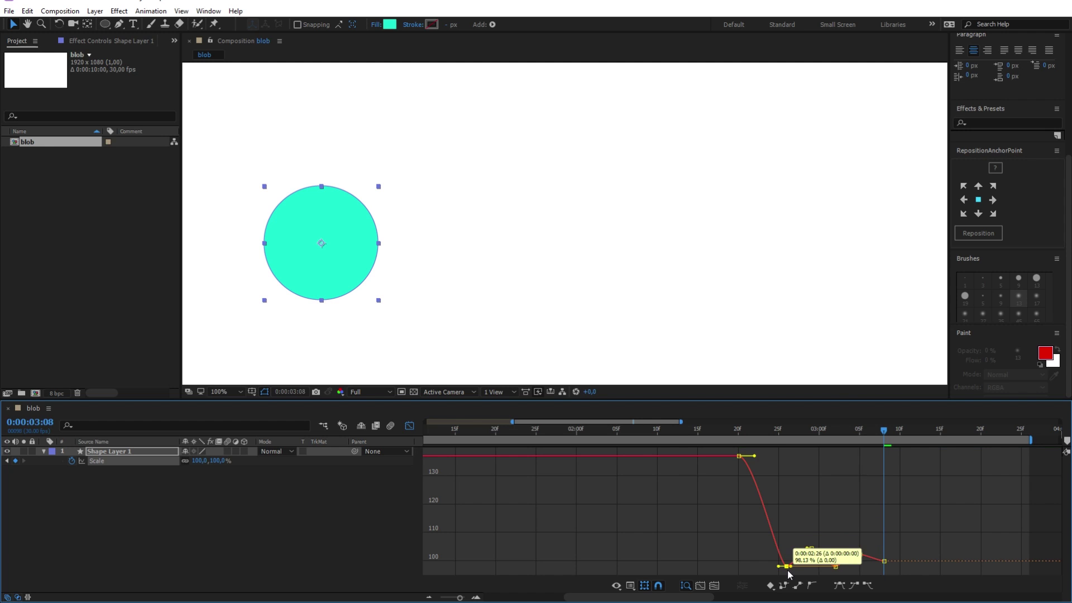
{"action": "left_click", "coordinate": [800, 530]}
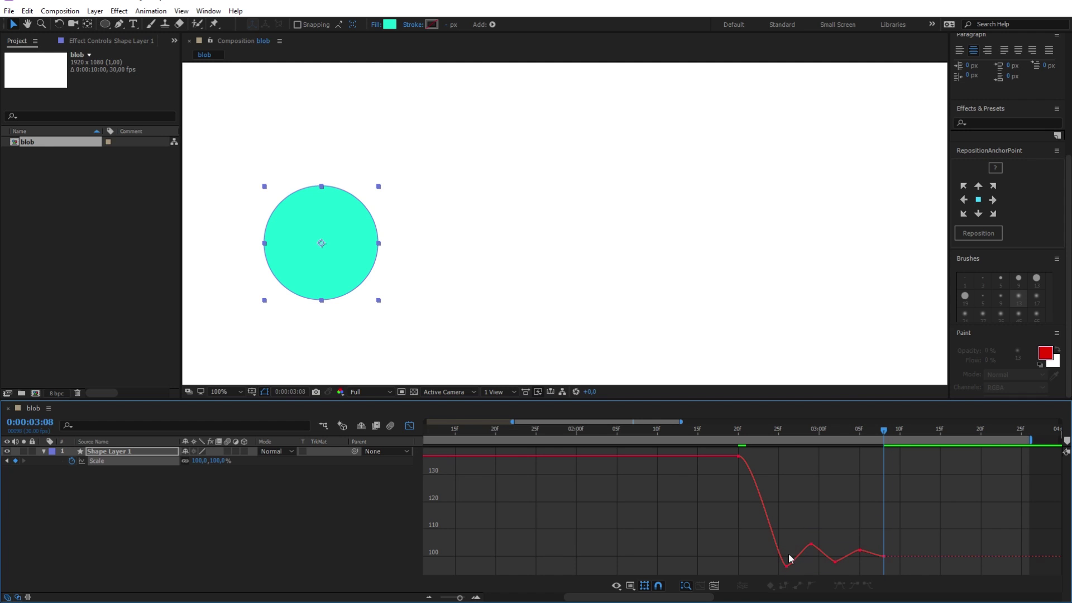
Preview the shrink-and-wobble over a 2:00–3:20 work area, then restore the full 10-second work area
{"action": "left_click", "coordinate": [409, 427]}
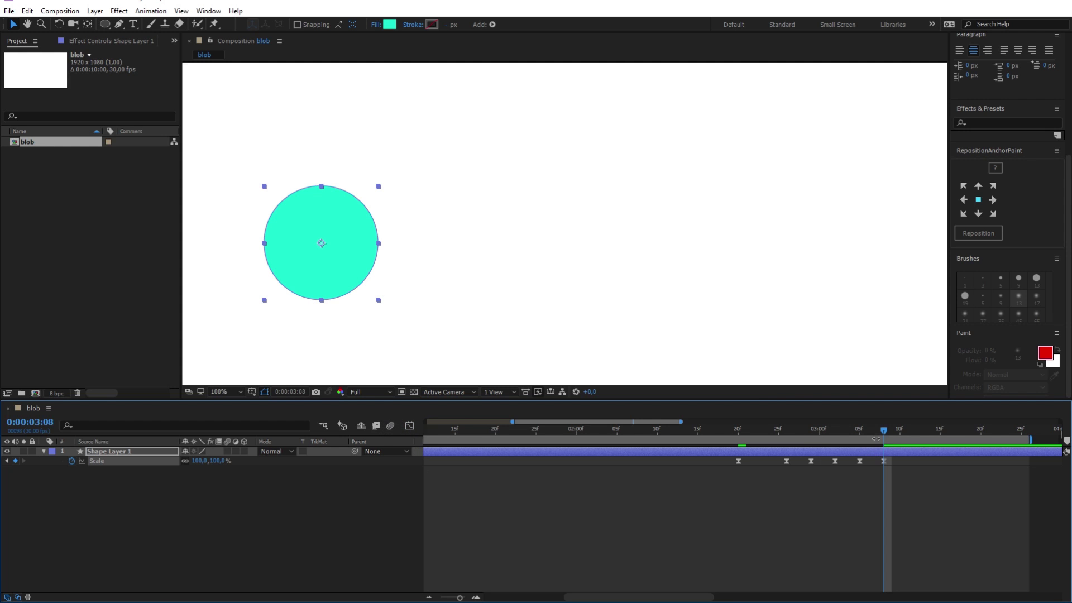
{"action": "key", "text": "semicolon"}
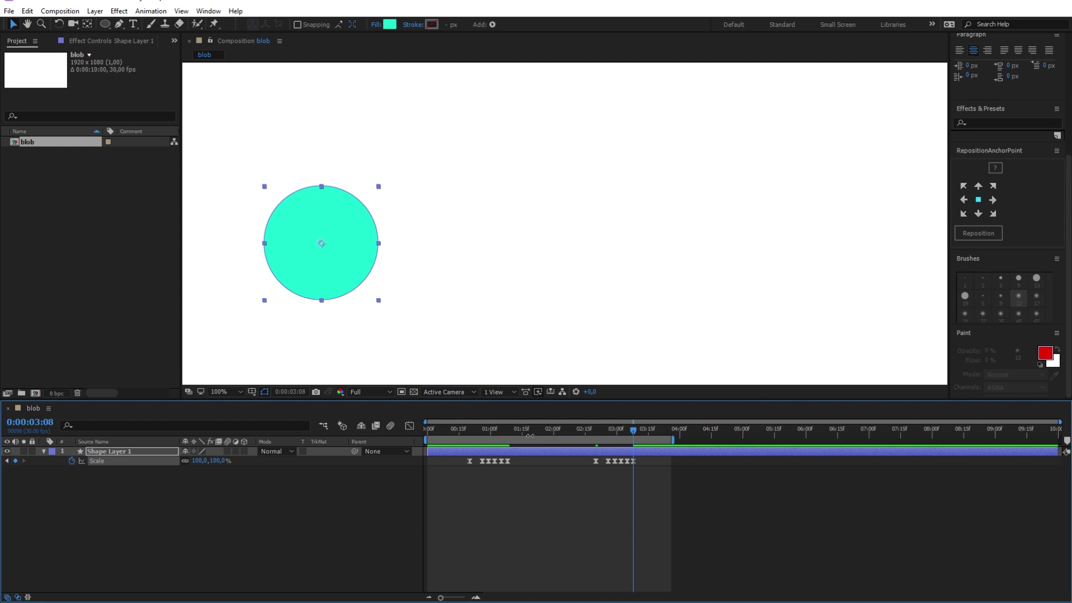
{"action": "left_click_drag", "start_coordinate": [426, 440], "coordinate": [553, 440]}
{"action": "left_click_drag", "start_coordinate": [674, 440], "coordinate": [671, 440]}
{"action": "key", "text": "space"}
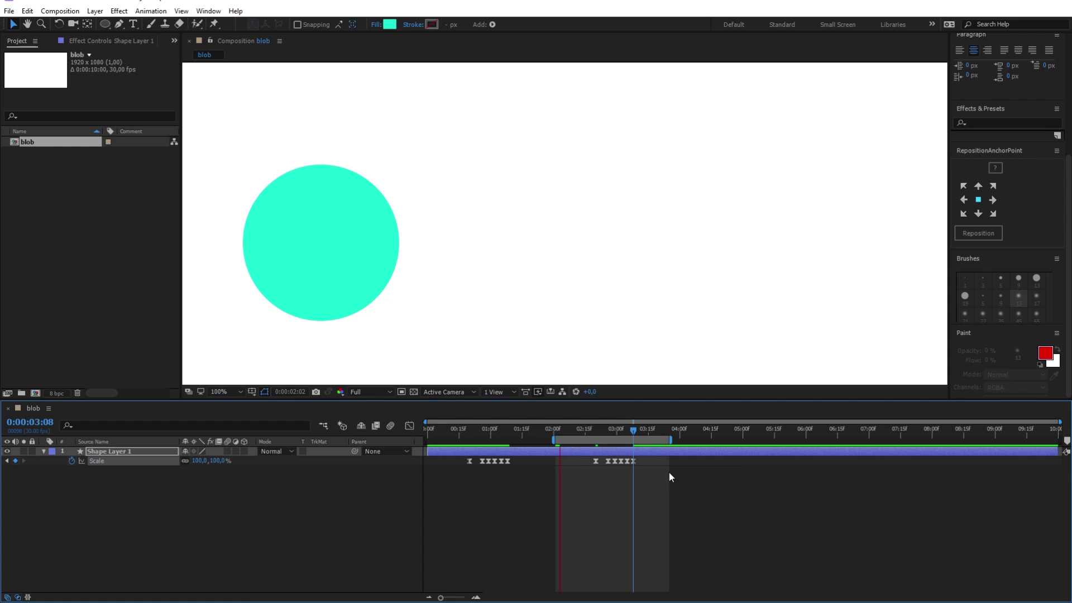
{"action": "key", "text": "space"}
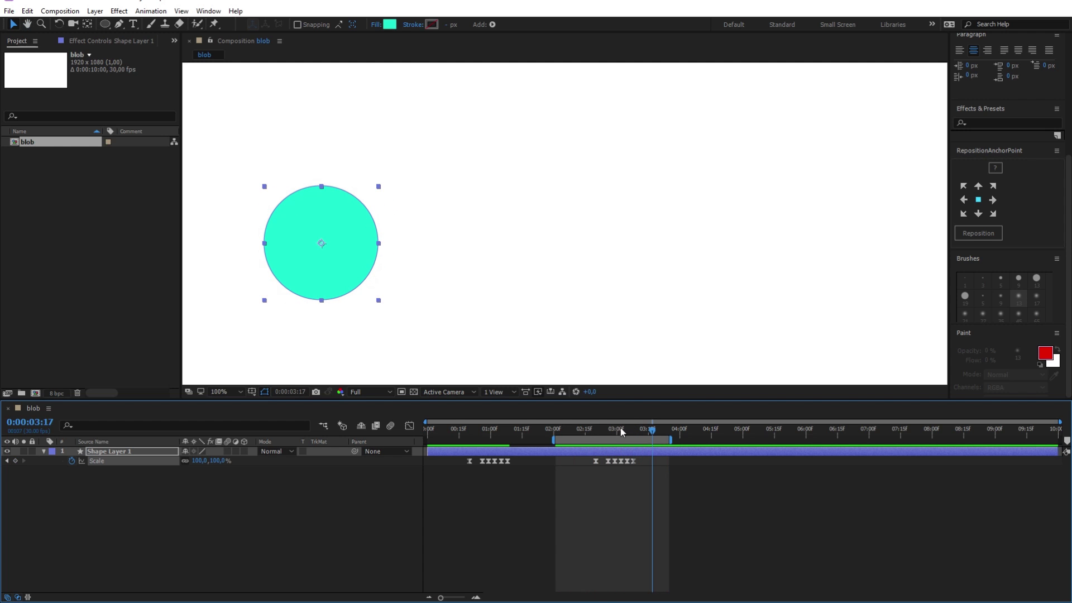
{"action": "left_click_drag", "start_coordinate": [550, 441], "coordinate": [292, 448]}
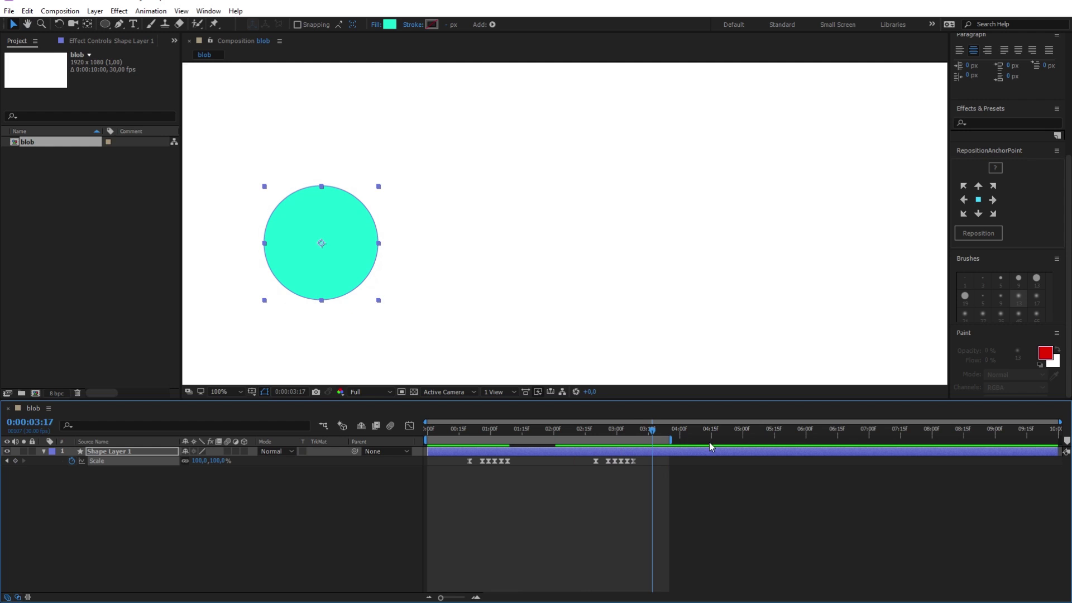
{"action": "left_click_drag", "start_coordinate": [668, 440], "coordinate": [1060, 441]}
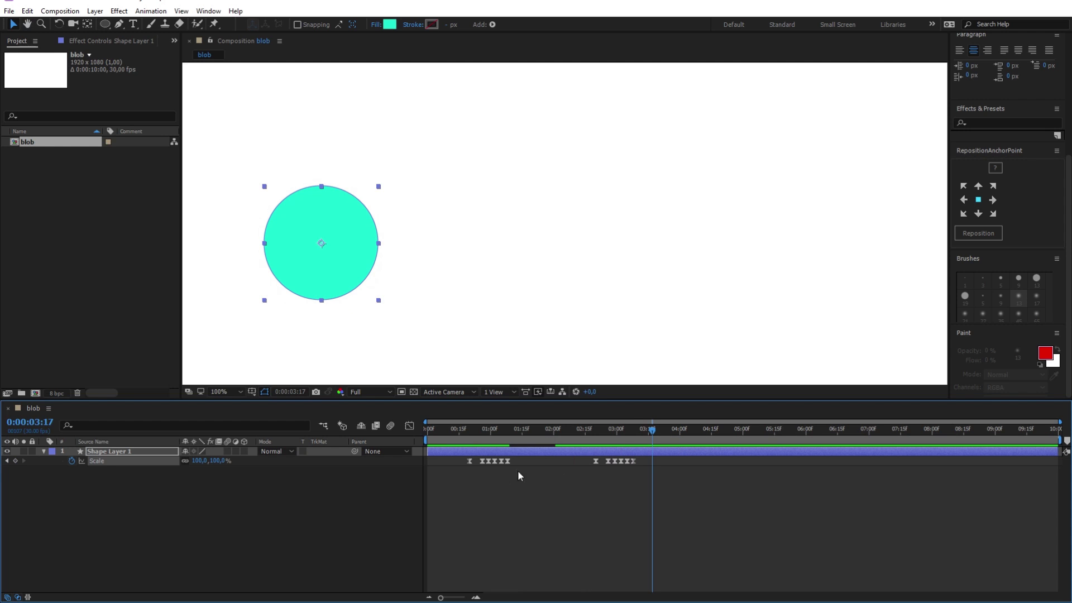
Duplicate Shape Layer 1 into Shape Layer 2 and reveal the keyframed Scale properties
{"action": "left_click", "coordinate": [107, 498]}
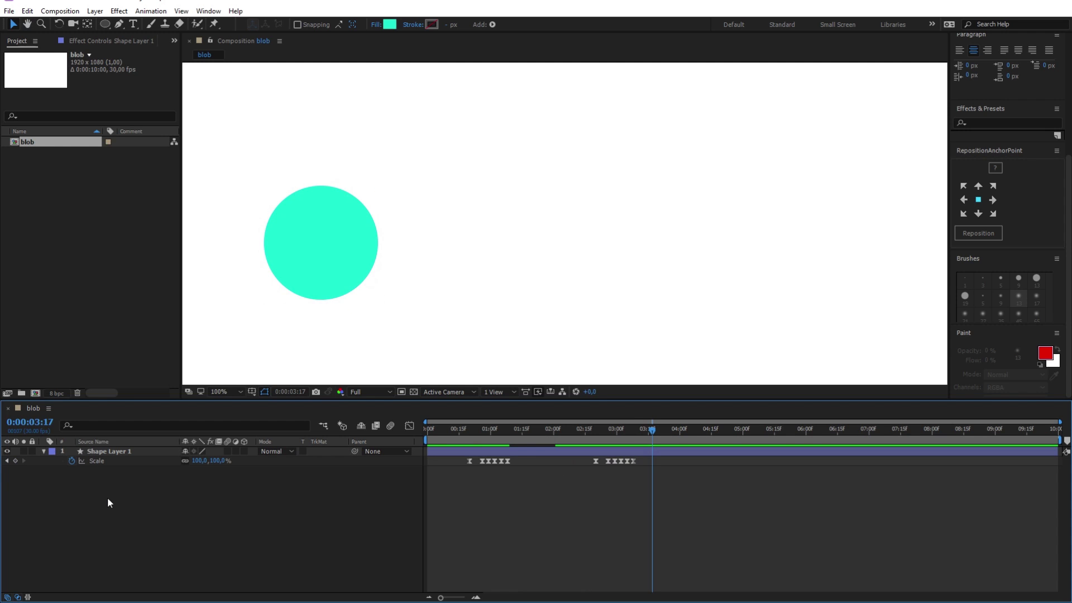
{"action": "left_click", "coordinate": [112, 454]}
{"action": "key", "text": "ctrl+d"}
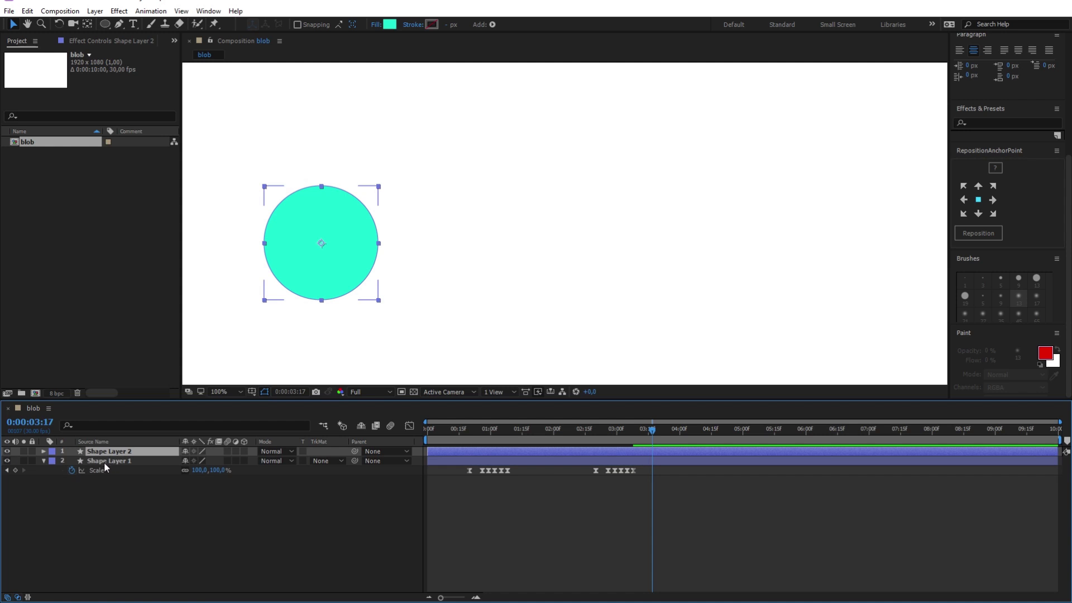
{"action": "left_click", "coordinate": [122, 454]}
{"action": "key", "text": "u"}
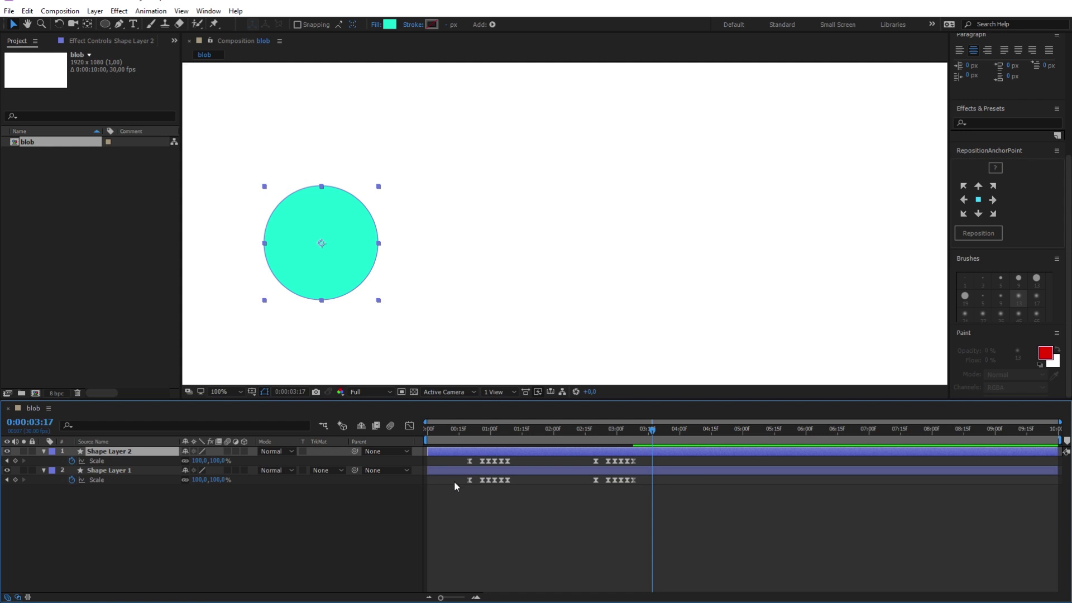
{"action": "mouse_move", "coordinate": [439, 431]}
{"action": "left_mouse_down"}
{"action": "mouse_move", "coordinate": [430, 431]}
{"action": "mouse_move", "coordinate": [514, 429]}
{"action": "mouse_move", "coordinate": [441, 431]}
{"action": "left_mouse_up"}
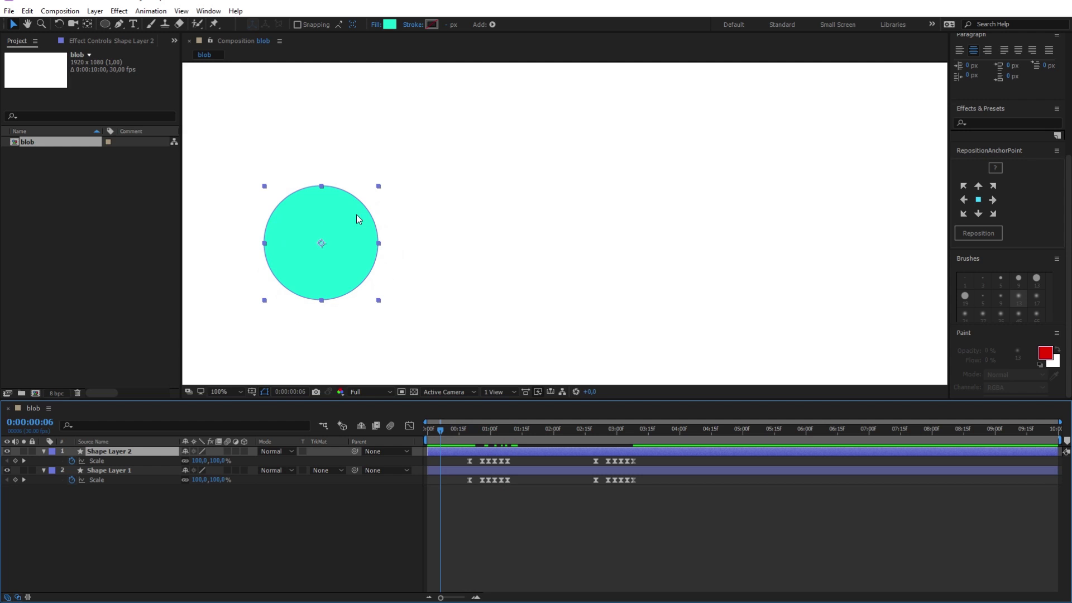
Fit the viewer, move Shape Layer 2's circle to the right side, and preview
{"action": "key", "text": "comma"}
{"action": "key", "text": "comma"}
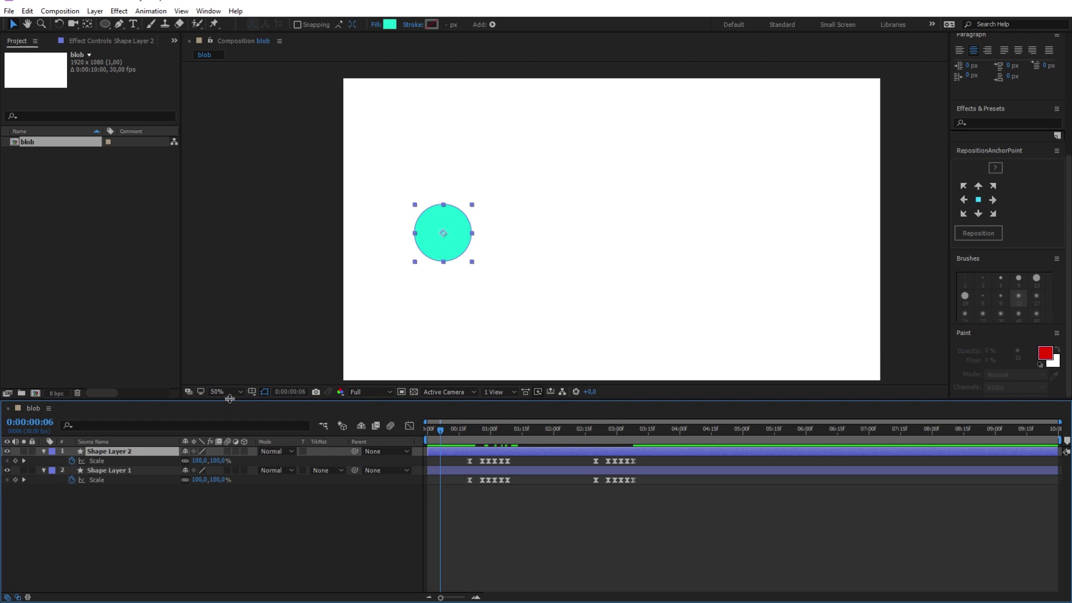
{"action": "left_click", "coordinate": [229, 392]}
{"action": "left_click", "coordinate": [239, 415]}
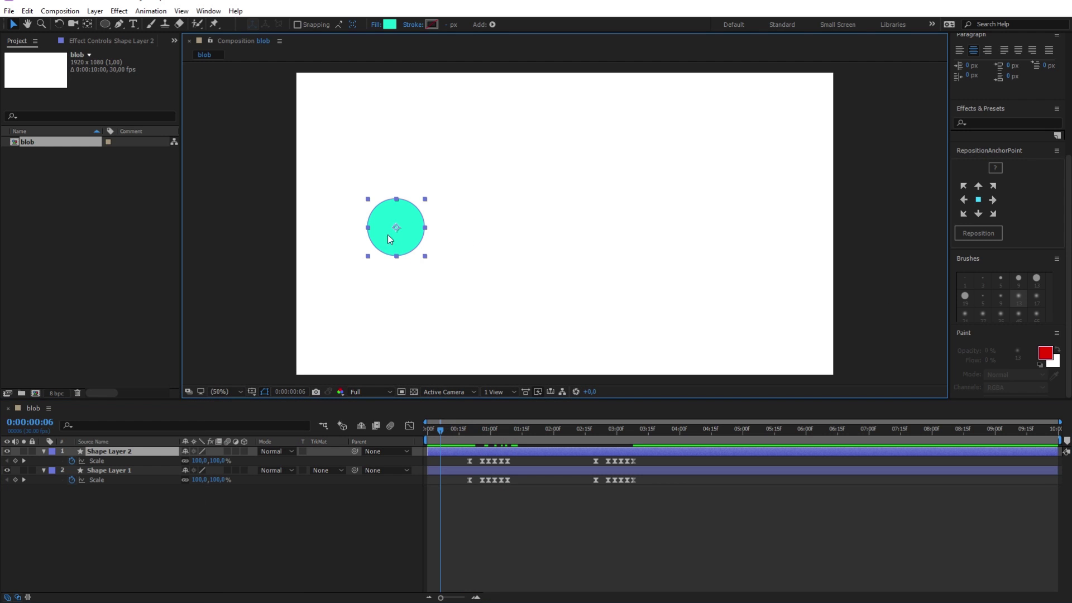
{"action": "left_click_drag", "start_coordinate": [388, 221], "coordinate": [714, 216]}
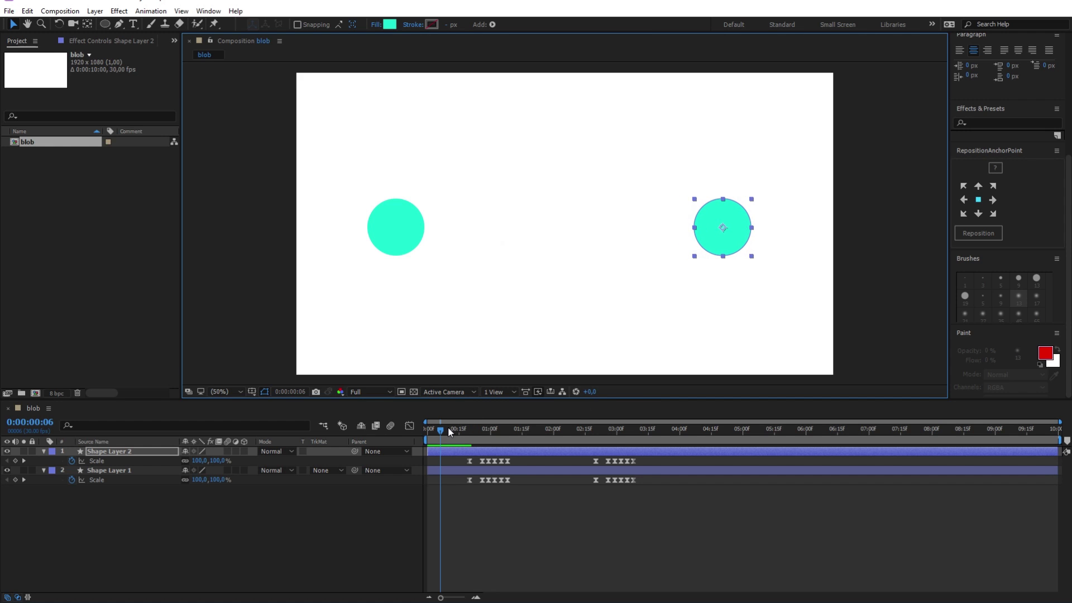
{"action": "key", "text": "space"}
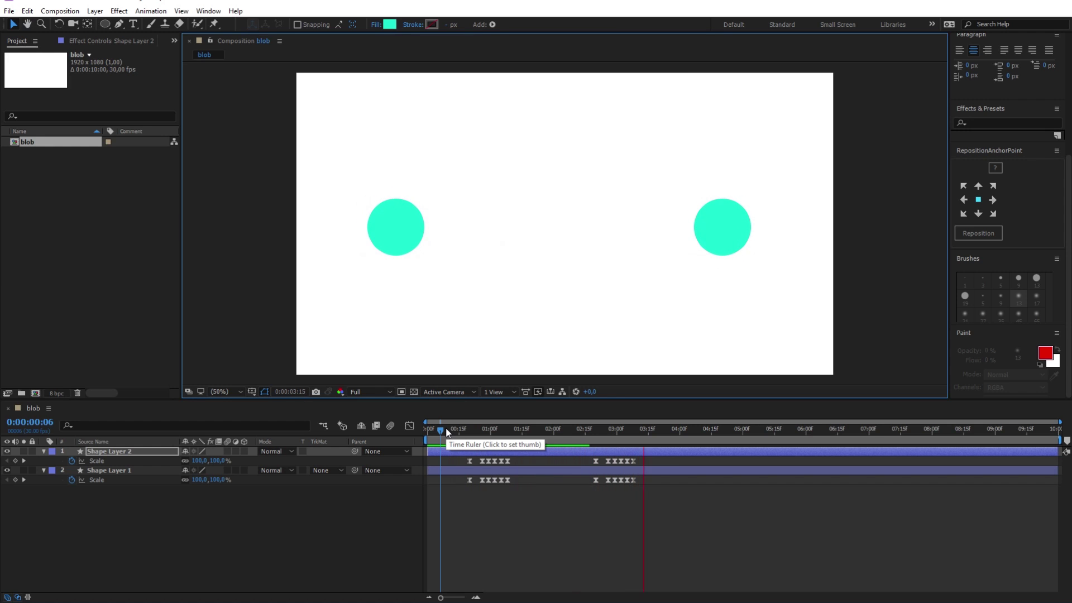
{"action": "key", "text": "space"}
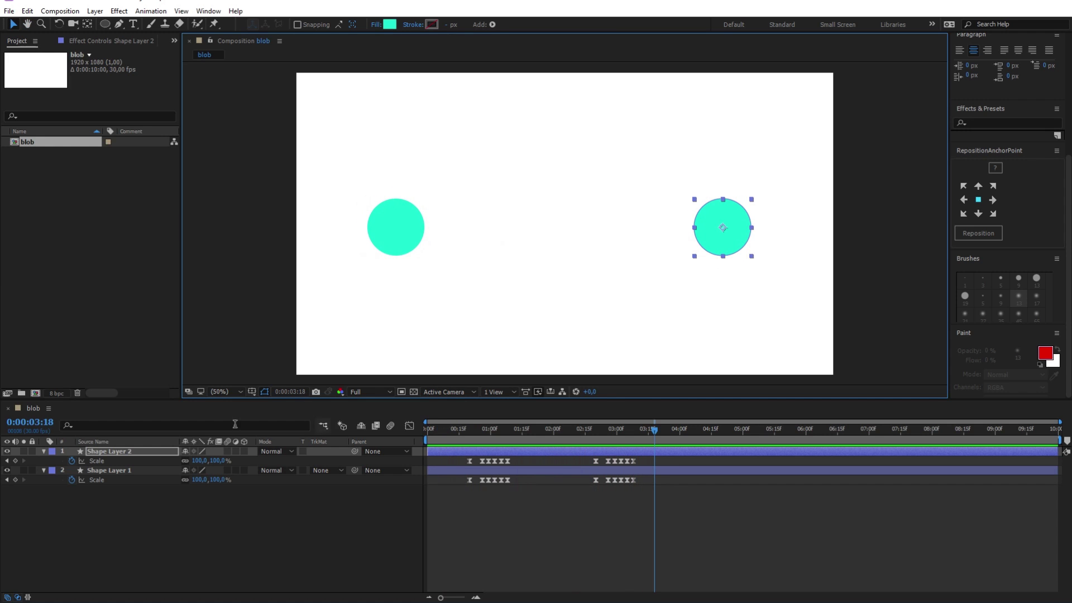
{"action": "left_click", "coordinate": [106, 508]}
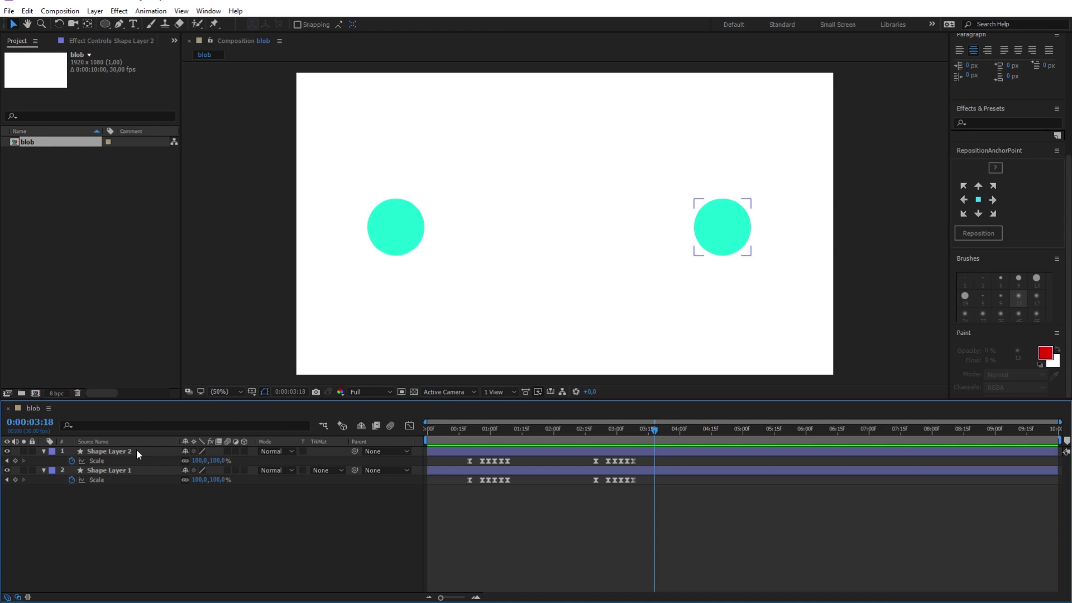
Draw a small circle, Shape Layer 3, centred on the left circle
{"action": "left_click", "coordinate": [105, 24]}
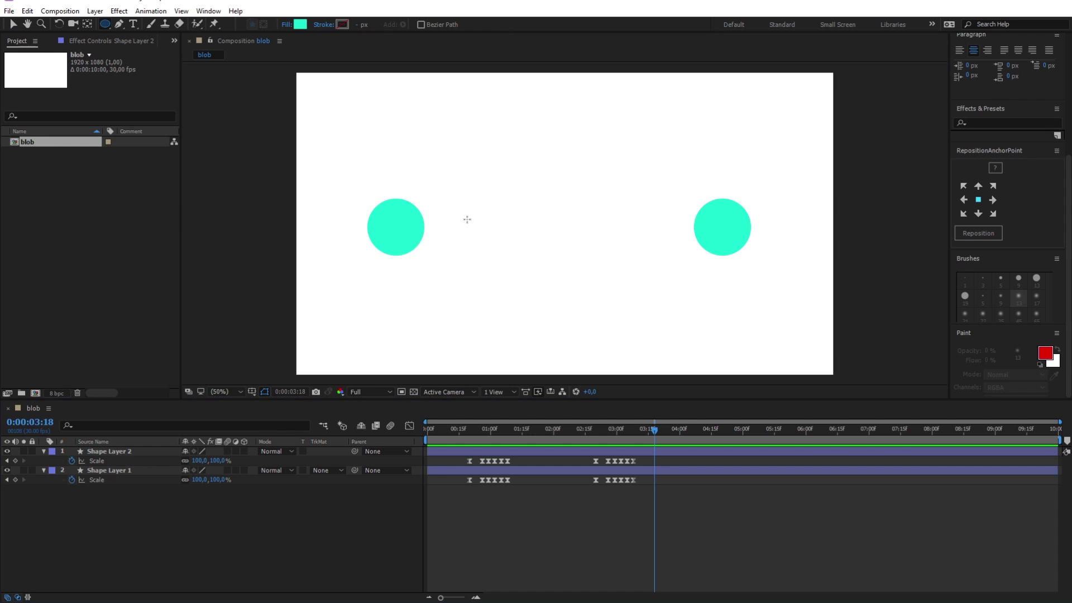
{"action": "mouse_move", "coordinate": [455, 221]}
{"action": "left_mouse_down"}
{"action": "mouse_move", "coordinate": [482, 246]}
{"action": "mouse_move", "coordinate": [480, 220]}
{"action": "left_mouse_up"}
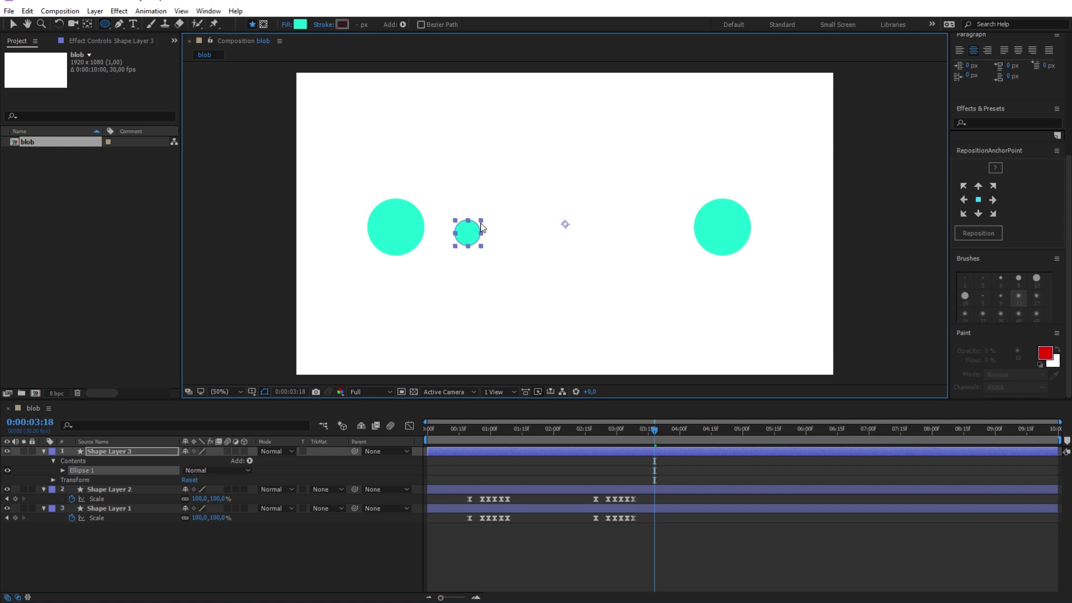
{"action": "left_click", "coordinate": [12, 24]}
{"action": "left_click_drag", "start_coordinate": [463, 236], "coordinate": [433, 227]}
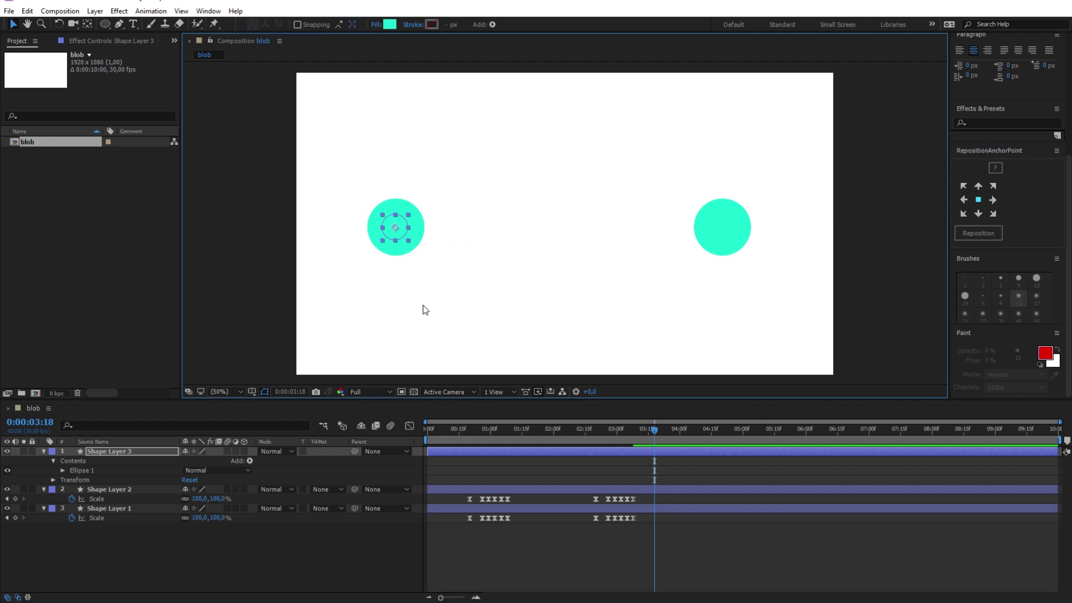
Keyframe Shape Layer 3's Position to slide from the left circle at 10f to the right circle at 23f
{"action": "left_click", "coordinate": [141, 453]}
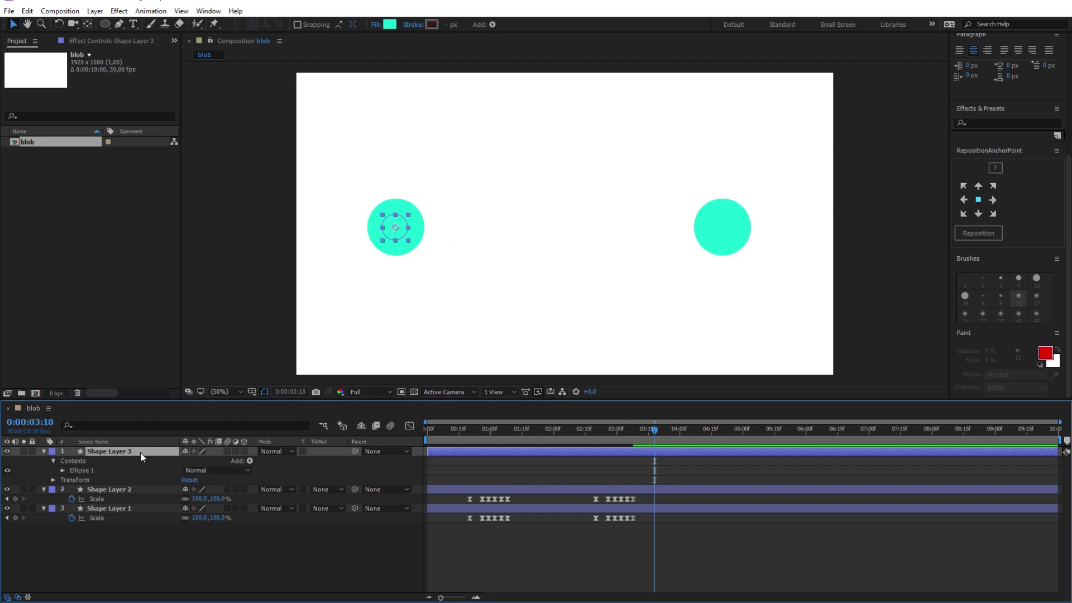
{"action": "key", "text": "p"}
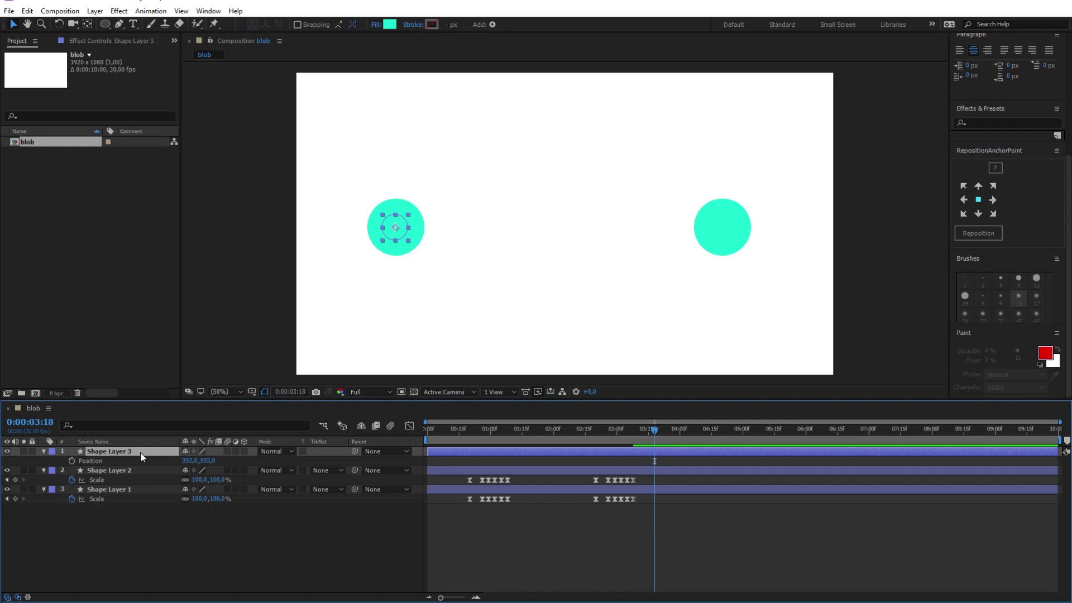
{"action": "left_click", "coordinate": [72, 460]}
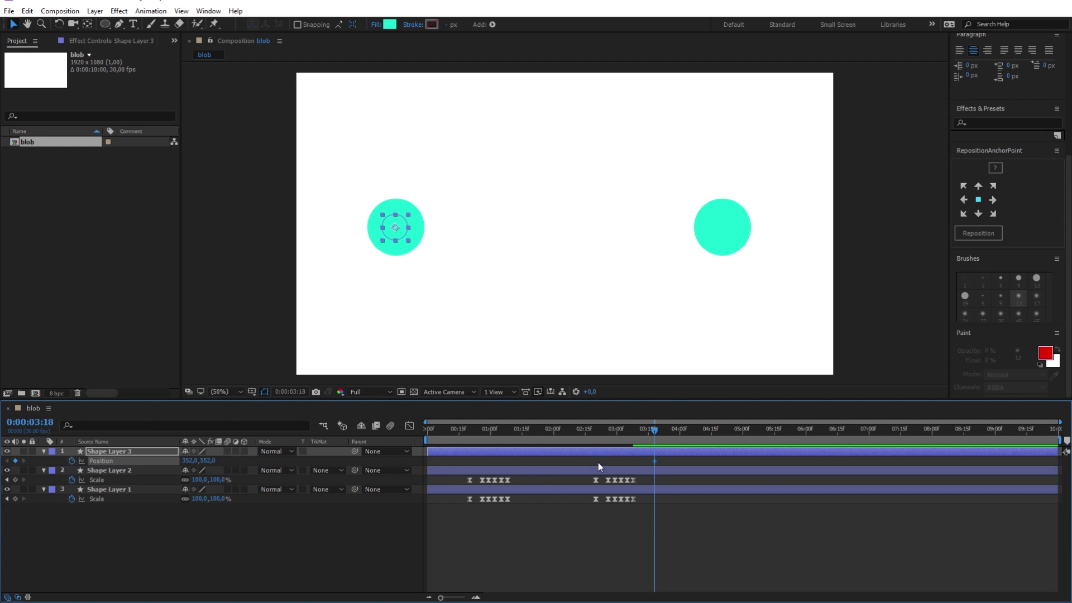
{"action": "left_click_drag", "start_coordinate": [652, 461], "coordinate": [447, 463]}
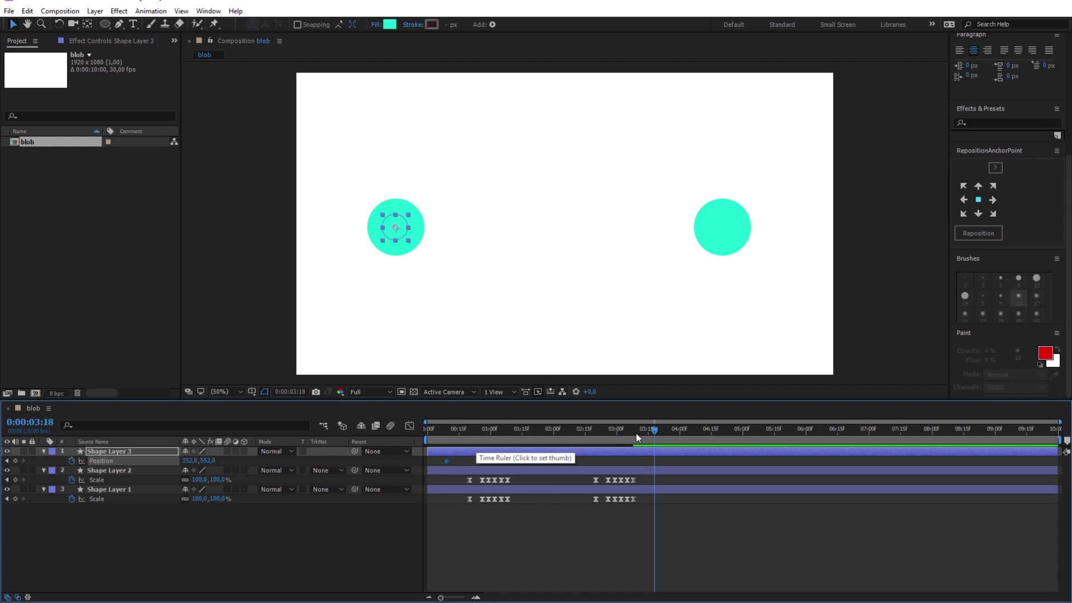
{"action": "left_click_drag", "start_coordinate": [658, 430], "coordinate": [475, 436]}
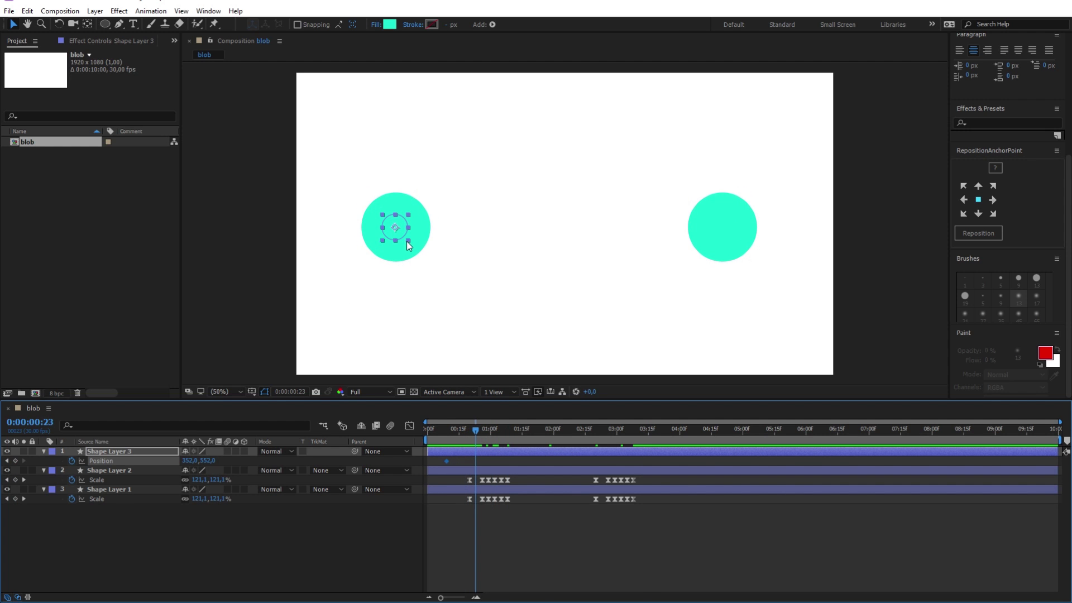
{"action": "left_click_drag", "start_coordinate": [398, 223], "coordinate": [726, 224]}
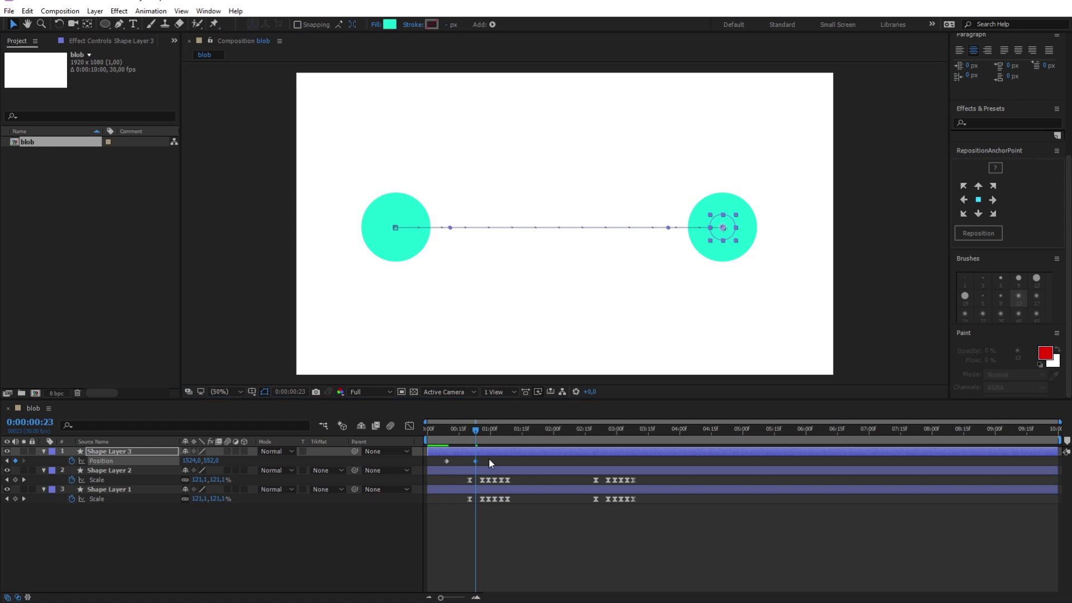
{"action": "left_click_drag", "start_coordinate": [488, 458], "coordinate": [438, 467]}
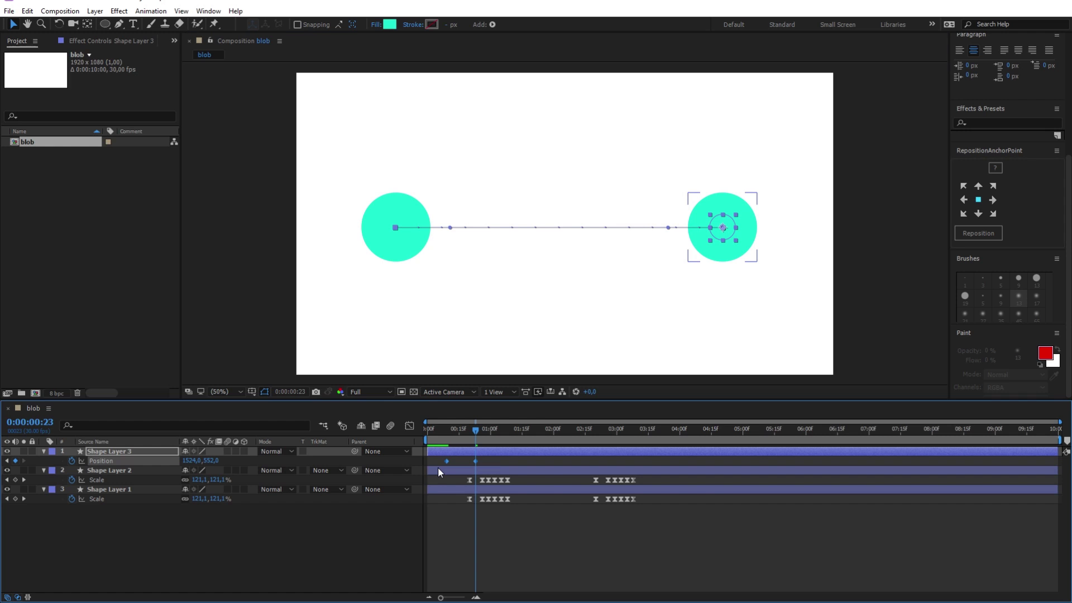
{"action": "left_click", "coordinate": [482, 460]}
{"action": "mouse_move", "coordinate": [475, 425]}
{"action": "left_mouse_down"}
{"action": "mouse_move", "coordinate": [444, 433]}
{"action": "mouse_move", "coordinate": [478, 440]}
{"action": "left_mouse_up"}
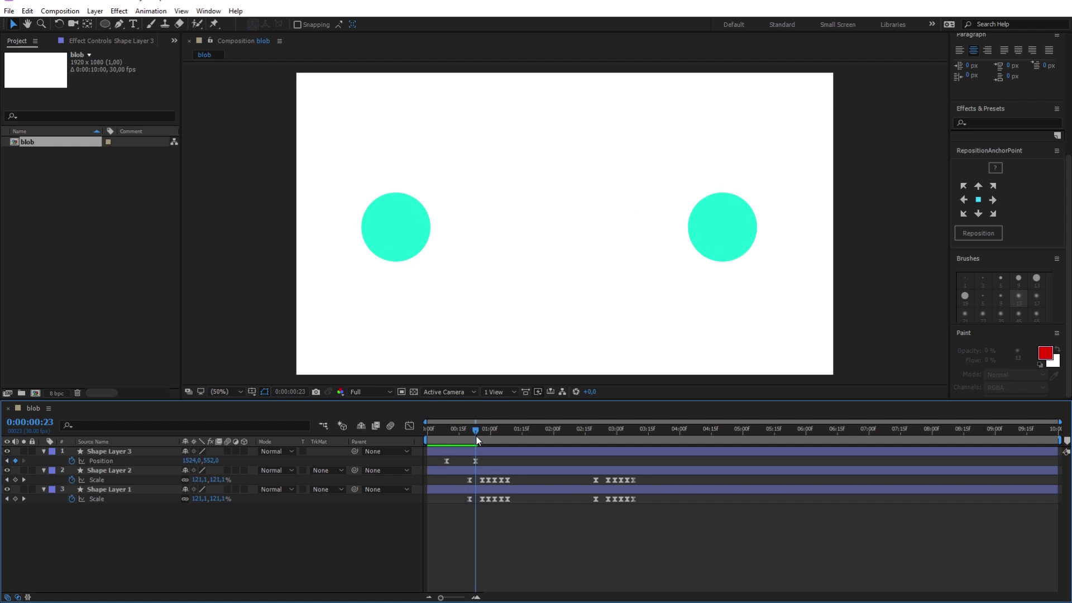
Hold the small circle on the right circle until 2:23, return it to its start position at 3:07, and preview
{"action": "left_click", "coordinate": [478, 460]}
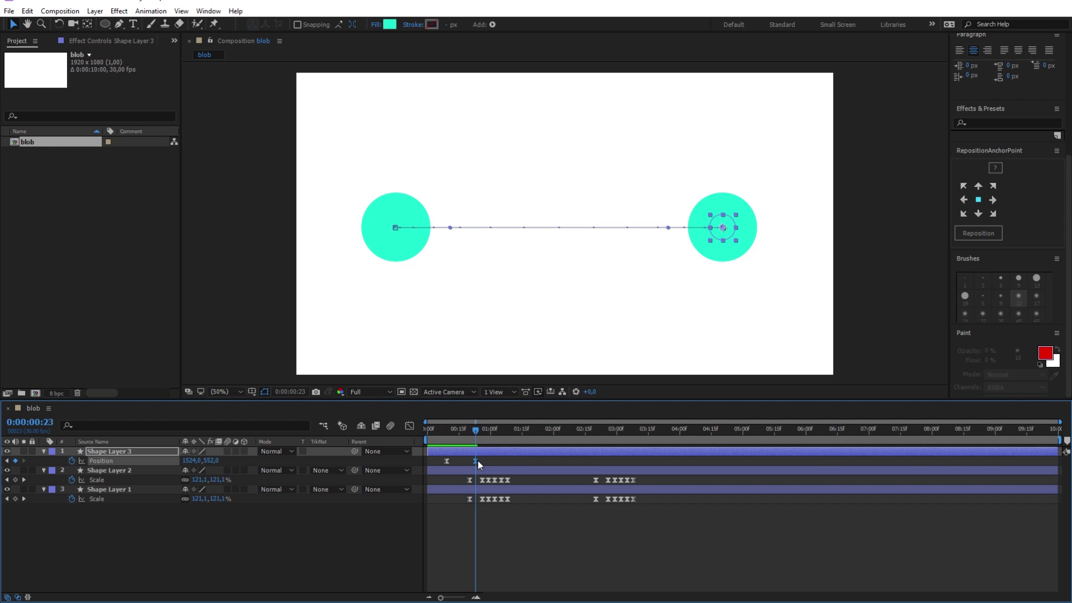
{"action": "left_click_drag", "start_coordinate": [476, 433], "coordinate": [602, 441]}
{"action": "key", "text": "alt+shift+p"}
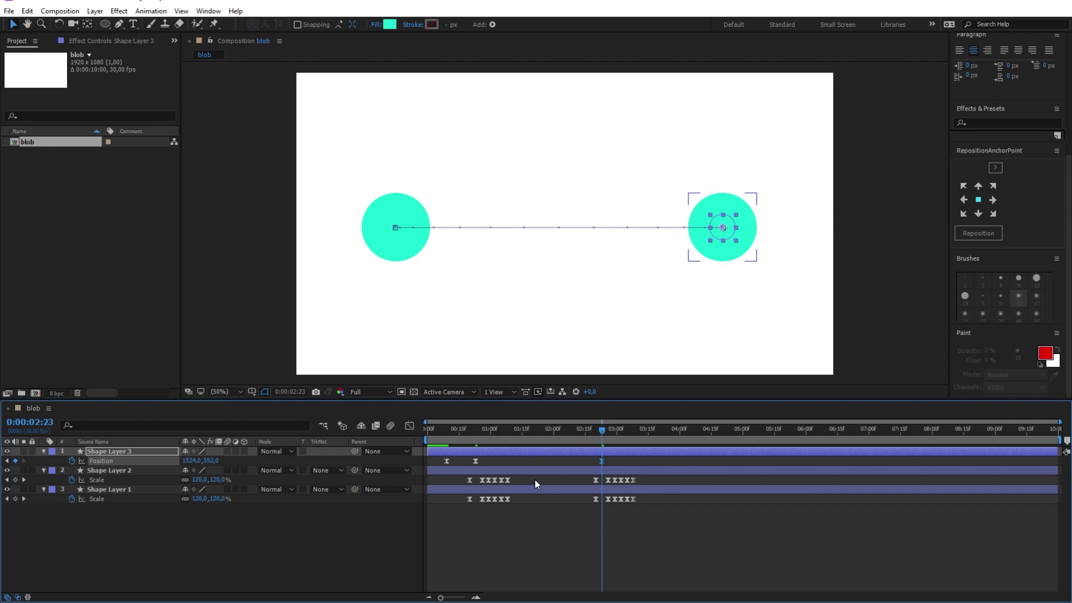
{"action": "left_click", "coordinate": [447, 460]}
{"action": "left_click_drag", "start_coordinate": [602, 430], "coordinate": [631, 430]}
{"action": "key", "text": "ctrl+v"}
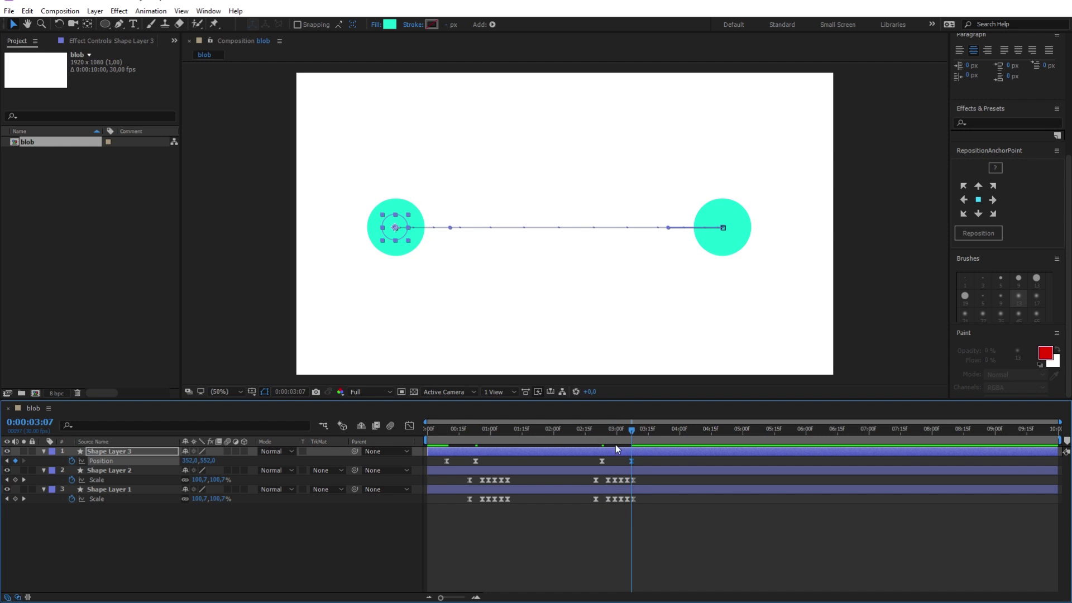
{"action": "key", "text": "Home"}
{"action": "key", "text": "space"}
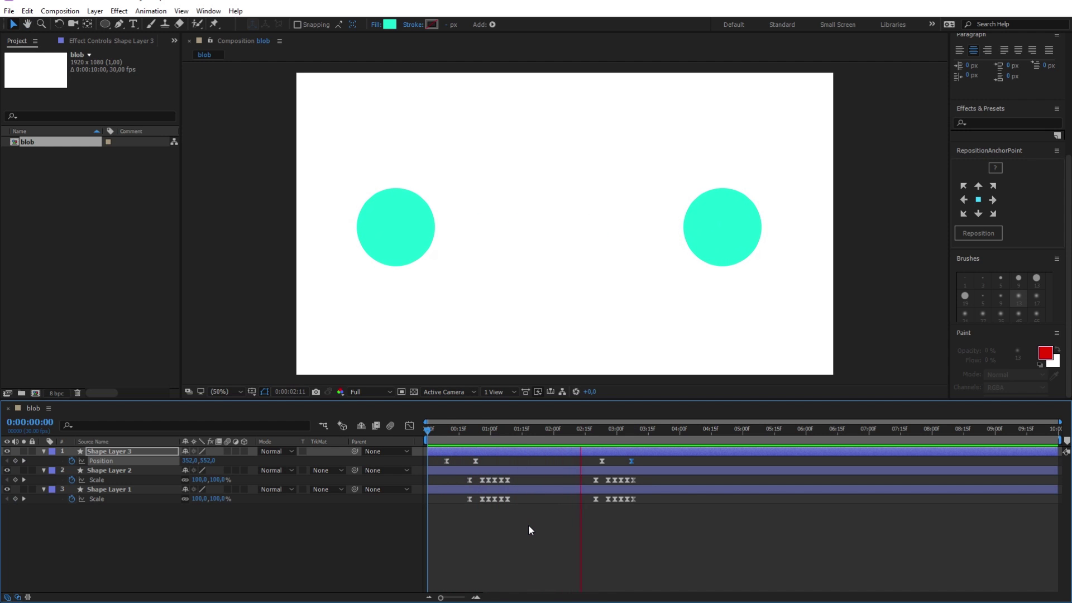
{"action": "key", "text": "space"}
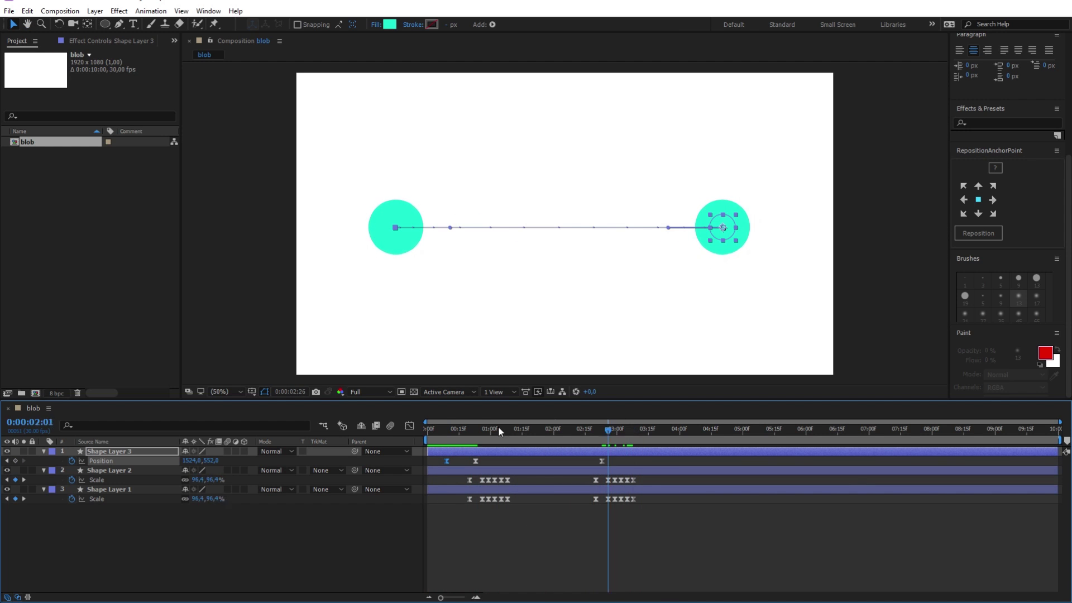
Drag Shape Layer 1's Scale keyframe groups later so the left circle pulses out of step, then preview
{"action": "left_click_drag", "start_coordinate": [498, 427], "coordinate": [453, 500]}
{"action": "mouse_move", "coordinate": [542, 521]}
{"action": "left_mouse_down"}
{"action": "mouse_move", "coordinate": [460, 501]}
{"action": "mouse_move", "coordinate": [652, 504]}
{"action": "mouse_move", "coordinate": [626, 512]}
{"action": "mouse_move", "coordinate": [581, 494]}
{"action": "mouse_move", "coordinate": [469, 504]}
{"action": "left_mouse_up"}
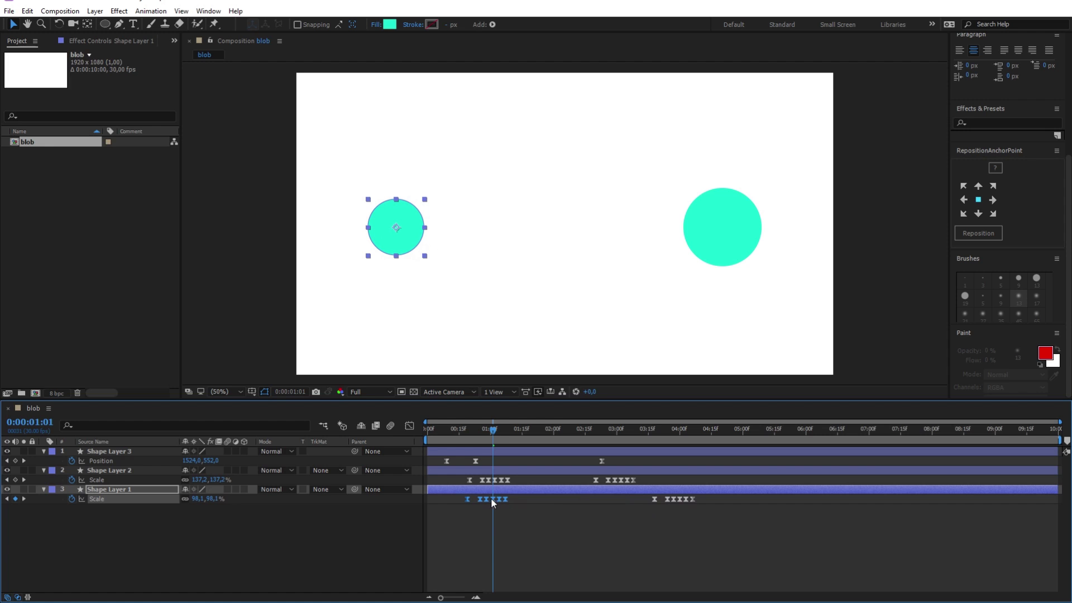
{"action": "left_click_drag", "start_coordinate": [468, 500], "coordinate": [469, 501]}
{"action": "left_click_drag", "start_coordinate": [736, 534], "coordinate": [595, 497]}
{"action": "left_click", "coordinate": [592, 525]}
{"action": "key", "text": "space"}
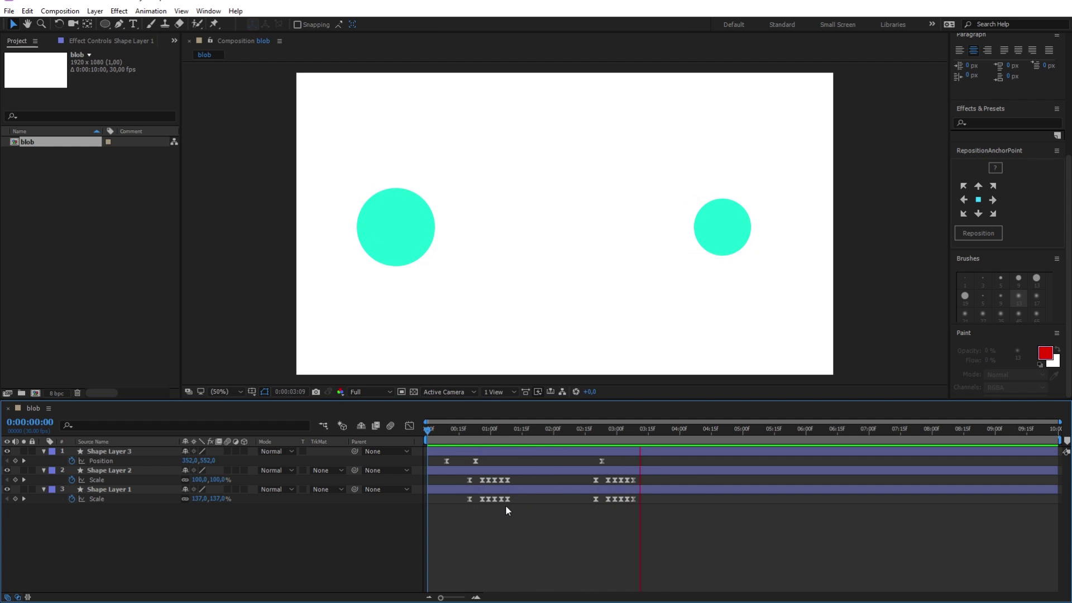
Shift the small circle's first Position keyframes later, undoing an accidental Shape Layer 1 Scale keyframe move
{"action": "key", "text": "space"}
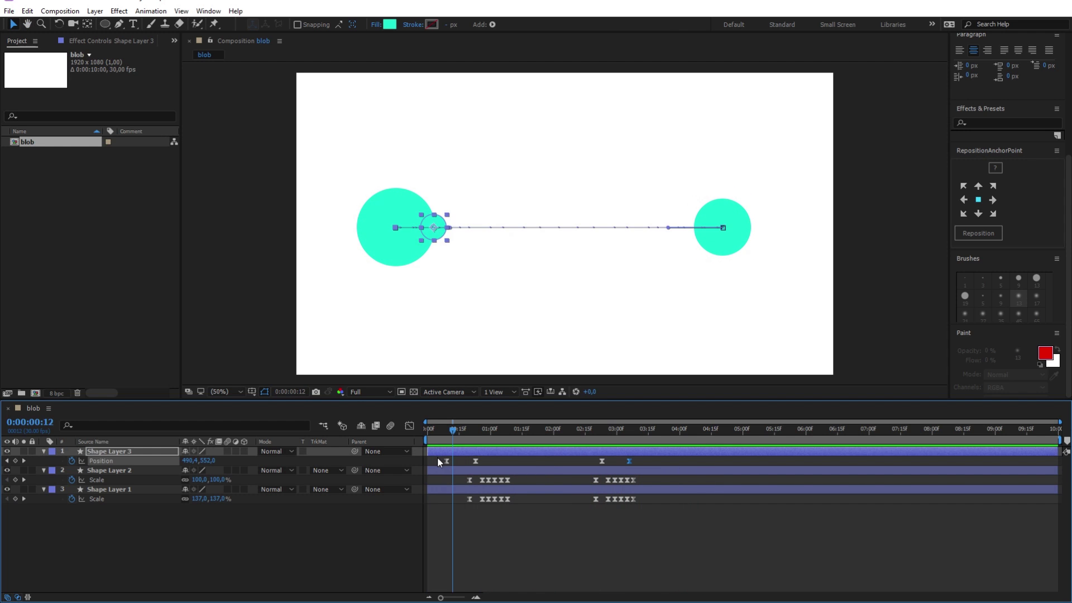
{"action": "left_click_drag", "start_coordinate": [438, 458], "coordinate": [486, 467]}
{"action": "left_click_drag", "start_coordinate": [454, 429], "coordinate": [480, 445]}
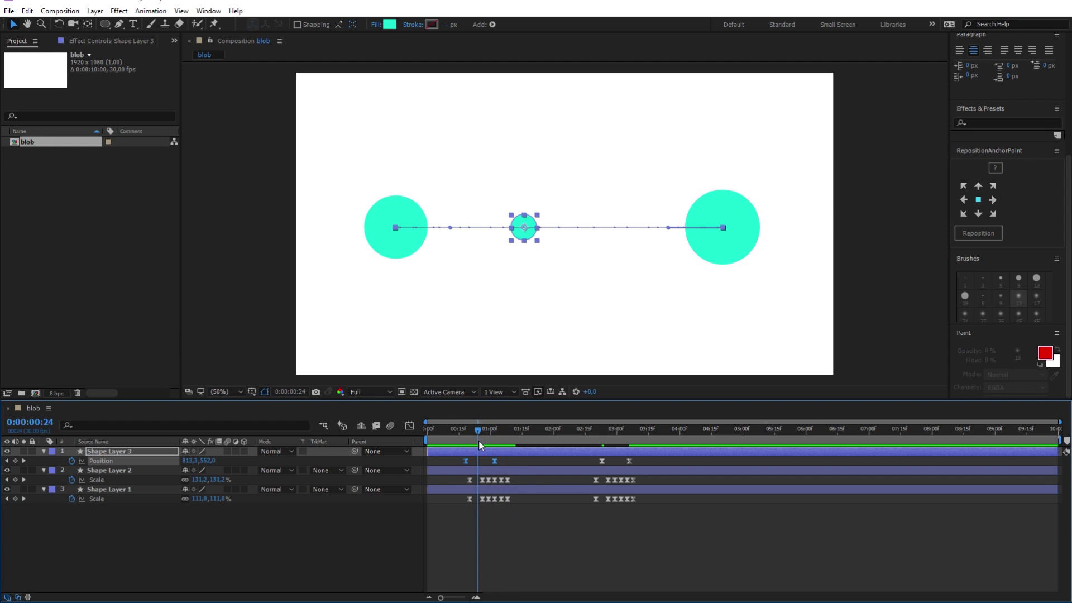
{"action": "left_click_drag", "start_coordinate": [521, 523], "coordinate": [489, 482]}
{"action": "key", "text": "ctrl+z"}
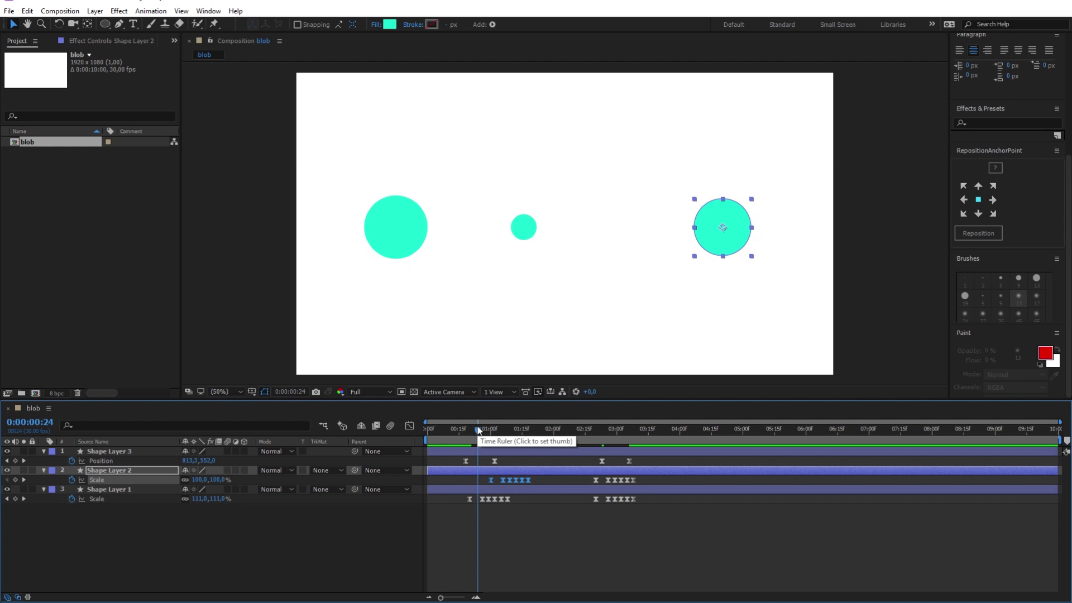
Move Shape Layer 2's first Scale keyframes two frames earlier to start around 0:28, then scrub to check
{"action": "left_click_drag", "start_coordinate": [478, 430], "coordinate": [487, 434]}
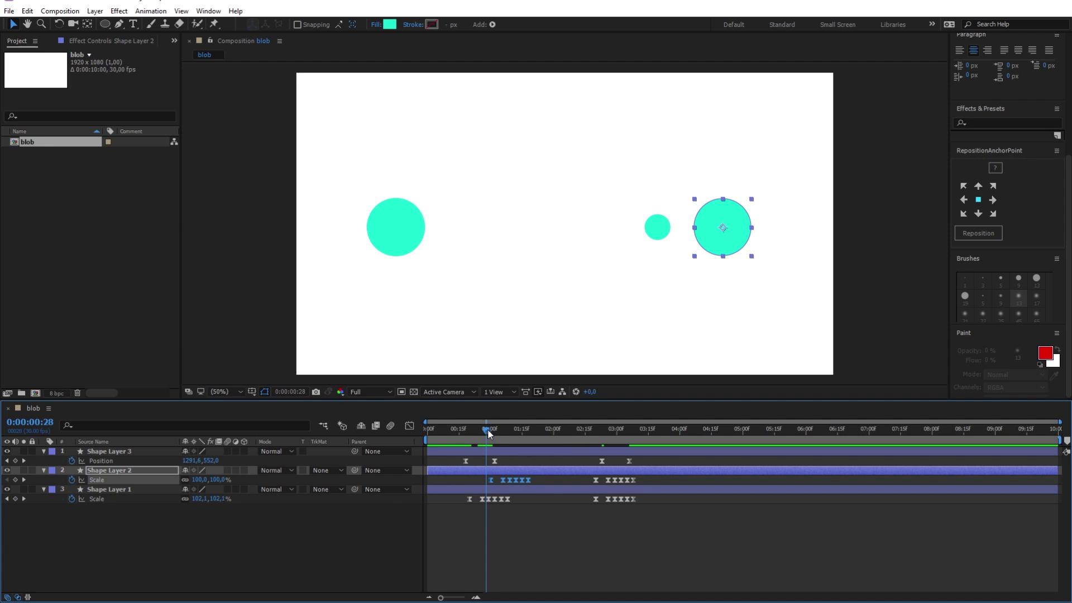
{"action": "left_click_drag", "start_coordinate": [507, 478], "coordinate": [504, 478]}
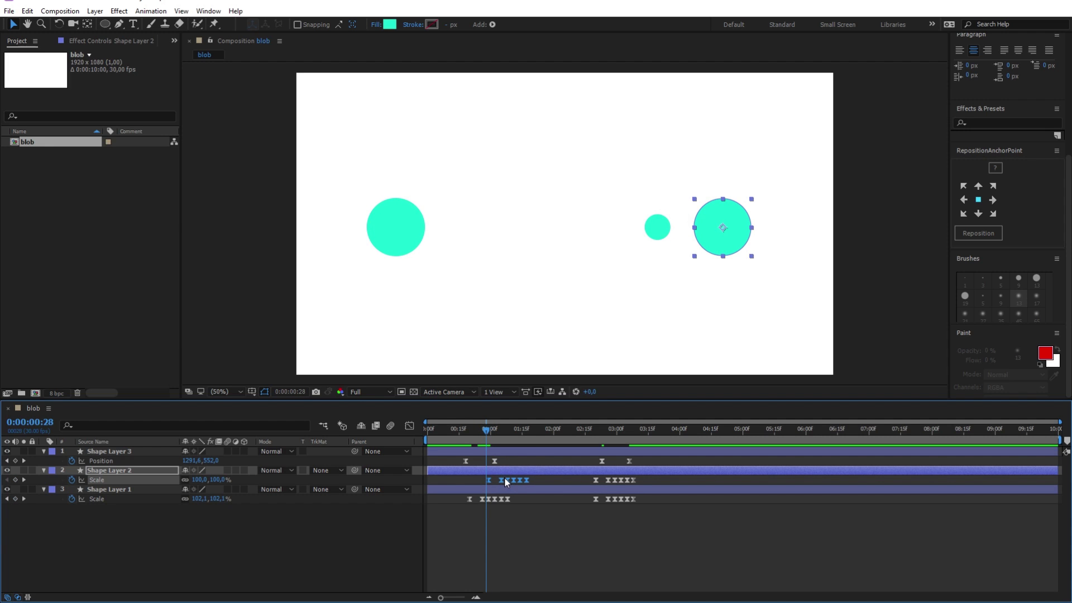
{"action": "left_click", "coordinate": [490, 435]}
{"action": "left_click_drag", "start_coordinate": [491, 433], "coordinate": [543, 438]}
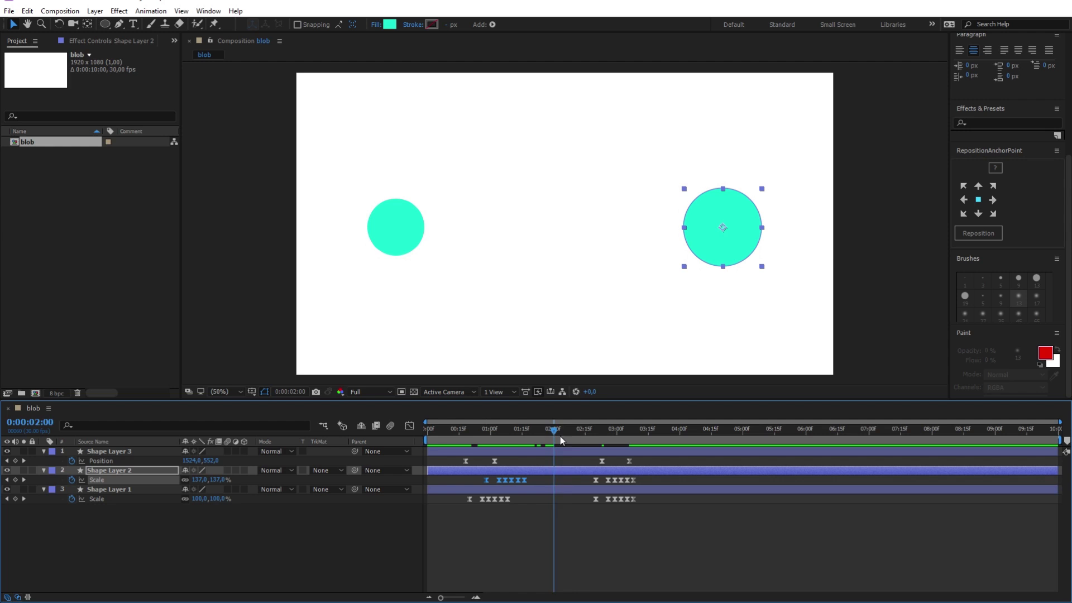
Nudge Shape Layer 2's later Scale keyframes slightly earlier and scrub near 3:00 to check timing
{"action": "left_click_drag", "start_coordinate": [561, 436], "coordinate": [639, 485]}
{"action": "left_click_drag", "start_coordinate": [651, 493], "coordinate": [600, 484]}
{"action": "left_click_drag", "start_coordinate": [601, 434], "coordinate": [617, 437]}
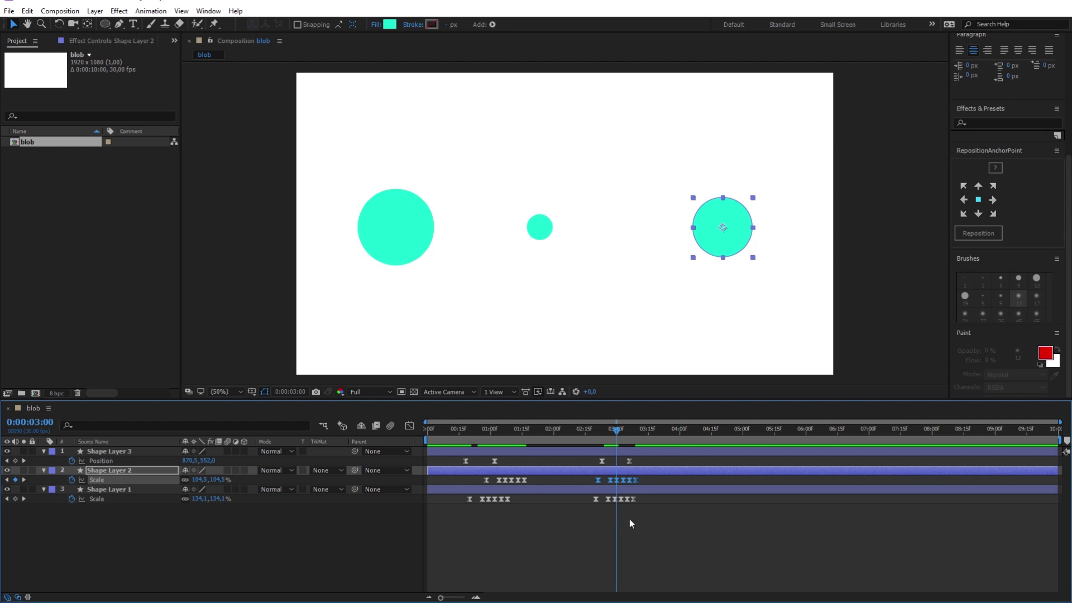
{"action": "left_click_drag", "start_coordinate": [643, 525], "coordinate": [621, 499]}
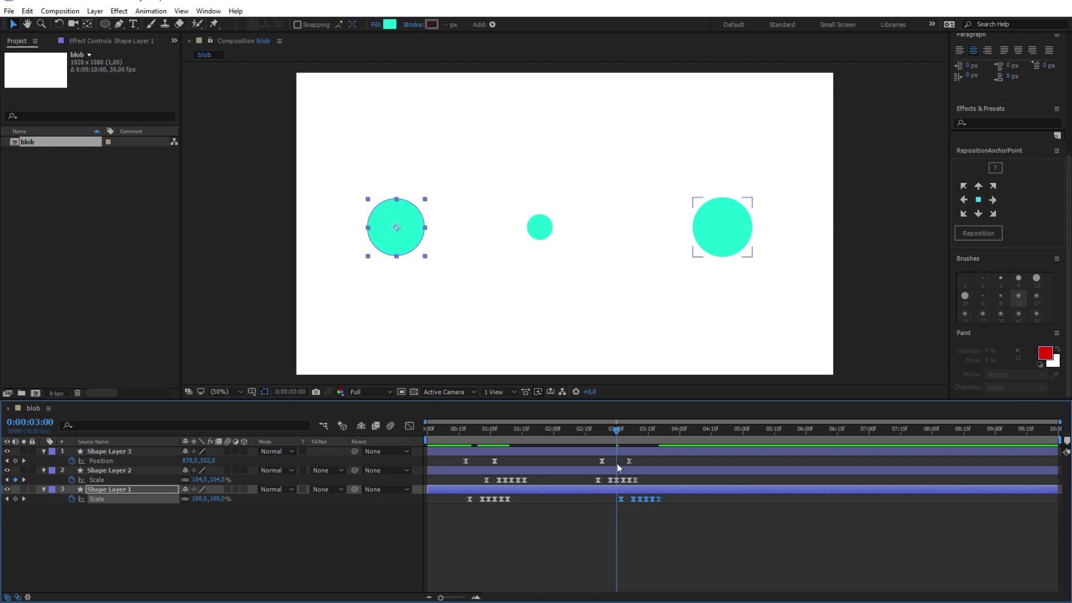
{"action": "left_click_drag", "start_coordinate": [616, 433], "coordinate": [625, 437]}
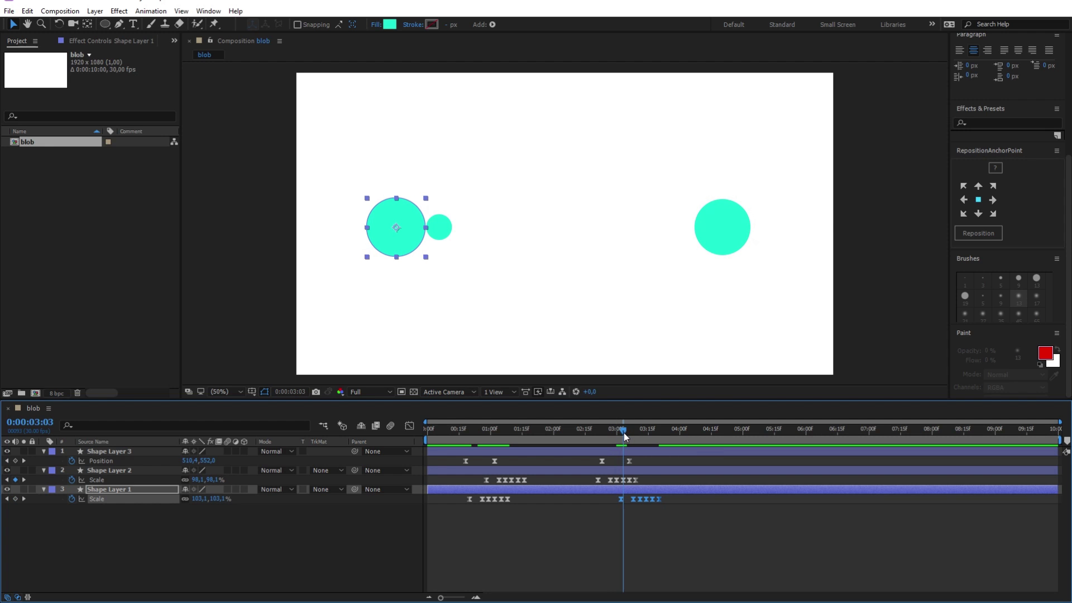
Move Shape Layer 1's later Scale keyframes one frame later to start at 3:02
{"action": "left_click", "coordinate": [621, 498]}
{"action": "left_click_drag", "start_coordinate": [621, 500], "coordinate": [622, 500]}
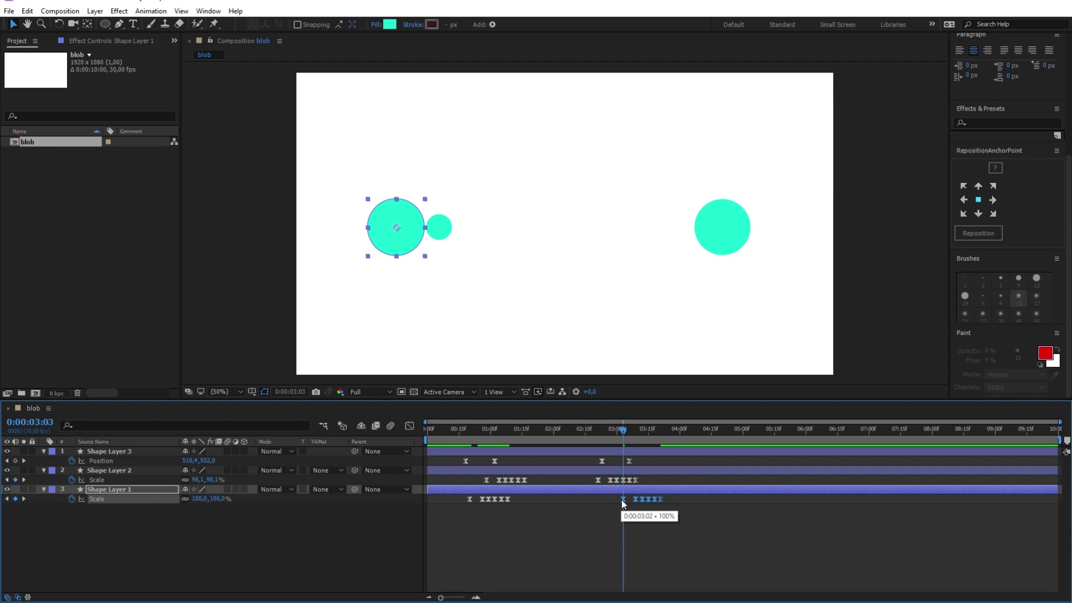
{"action": "left_click", "coordinate": [618, 434]}
{"action": "mouse_move", "coordinate": [618, 434]}
{"action": "left_mouse_down"}
{"action": "mouse_move", "coordinate": [668, 432]}
{"action": "mouse_move", "coordinate": [617, 436]}
{"action": "left_mouse_up"}
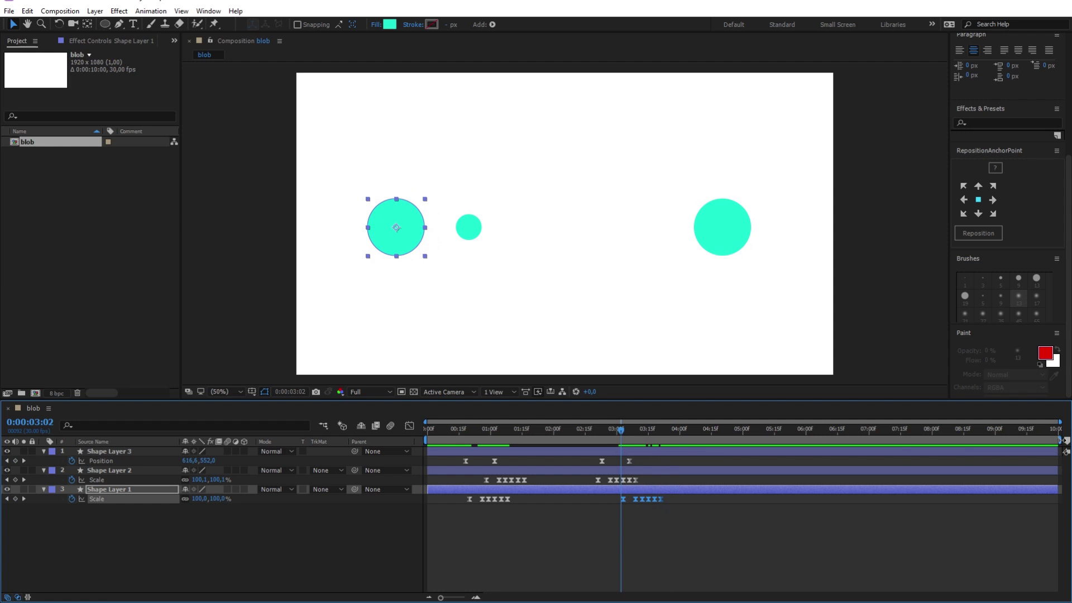
End the work area at about 4:00 and preview the animation over it
{"action": "left_click_drag", "start_coordinate": [1059, 439], "coordinate": [685, 439]}
{"action": "key", "text": "space"}
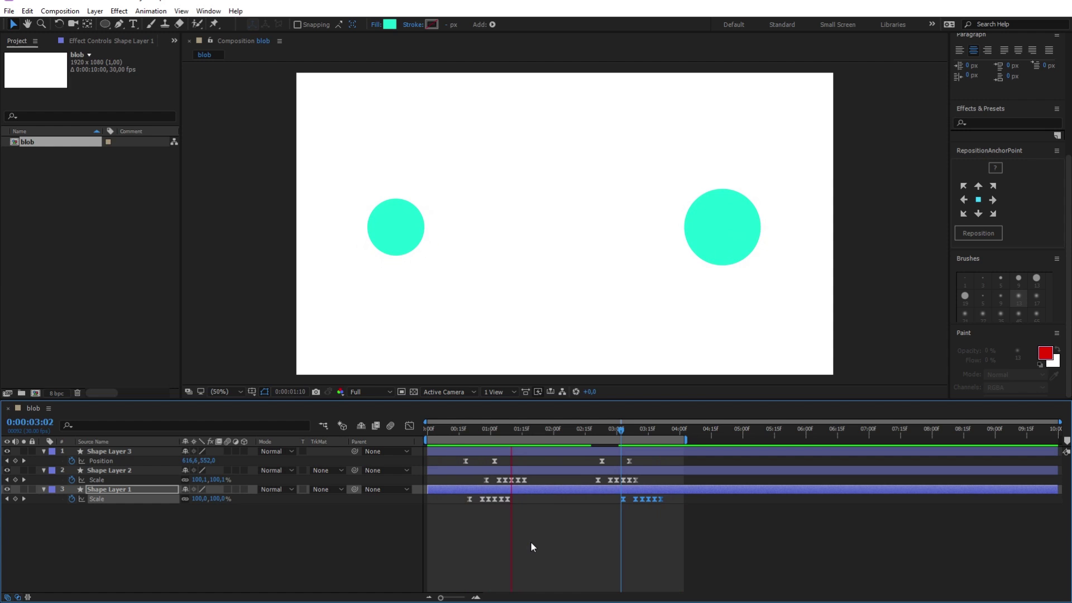
{"action": "left_click", "coordinate": [539, 429]}
{"action": "key", "text": "Home"}
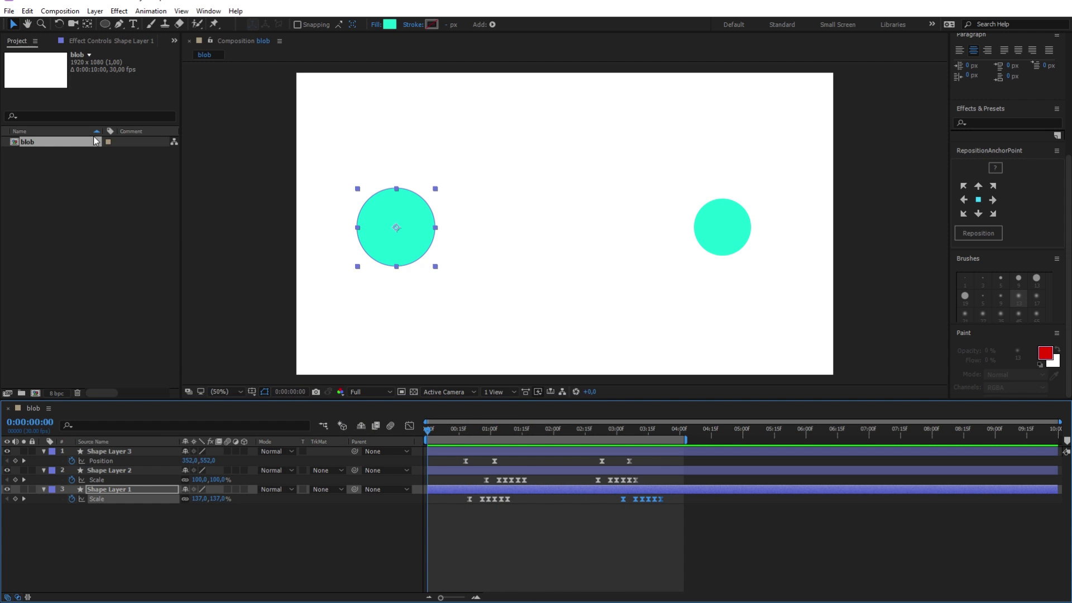
Add a new adjustment layer above the shape layers
{"action": "left_click", "coordinate": [116, 541]}
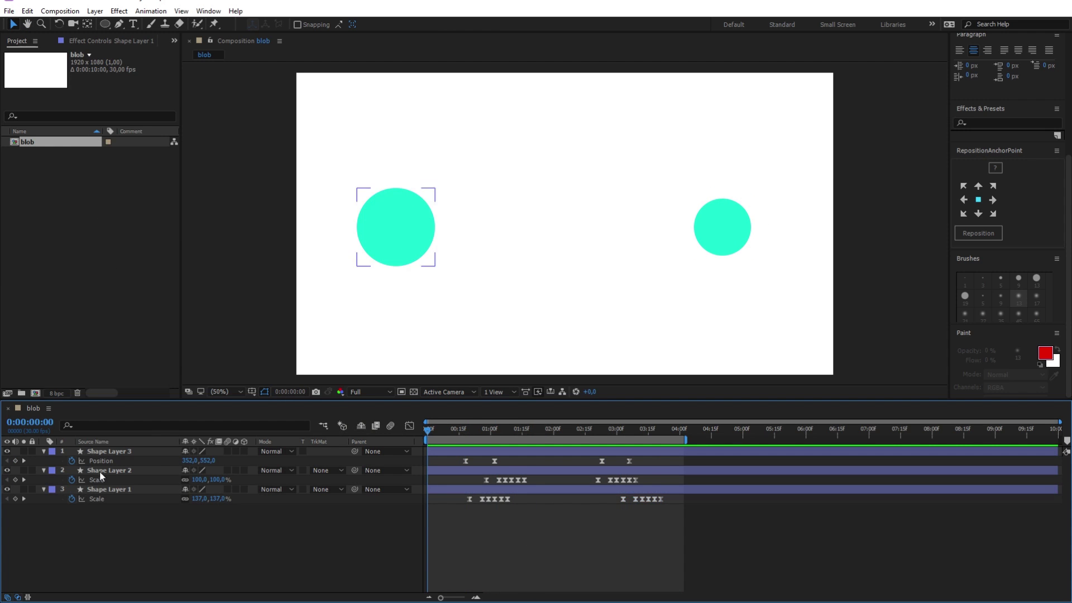
{"action": "left_click", "coordinate": [95, 12]}
{"action": "mouse_move", "coordinate": [123, 23]}
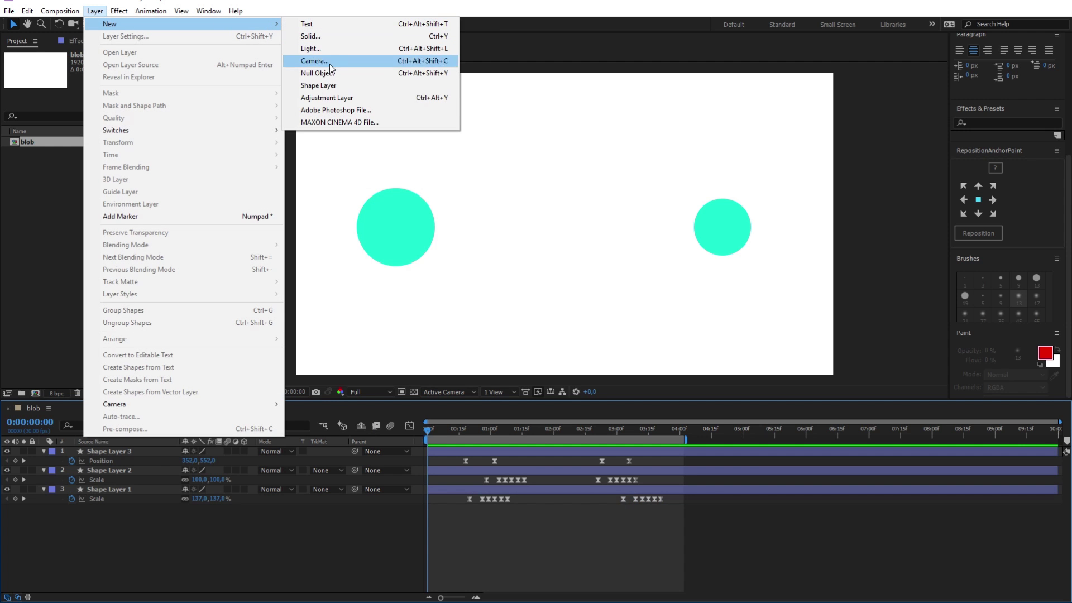
{"action": "left_click", "coordinate": [345, 99]}
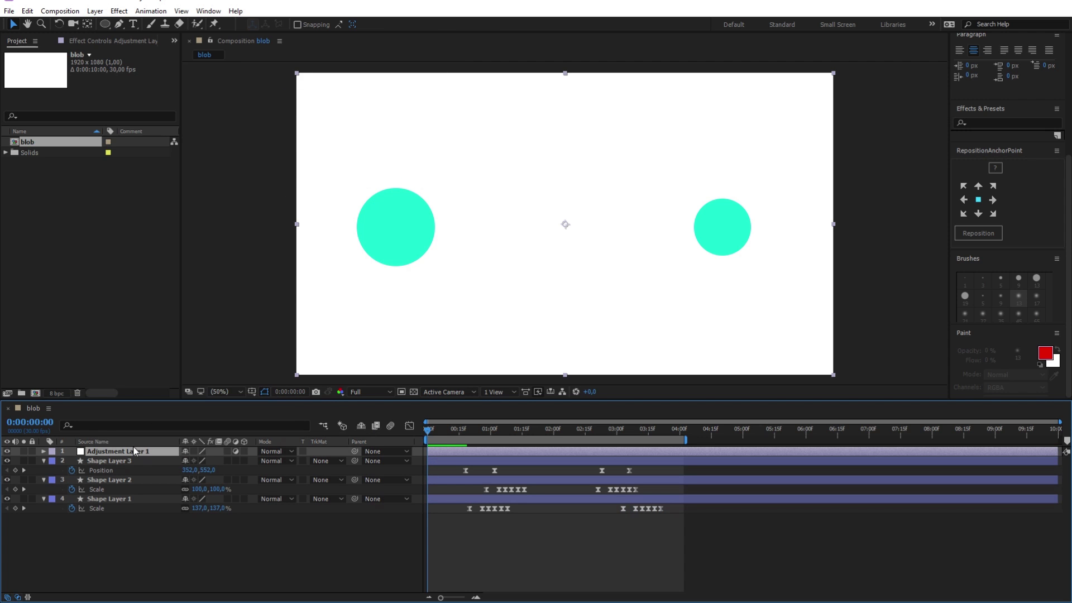
Apply Fast Blur (Legacy) and Simple Choker to the adjustment layer from Effects & Presets
{"action": "key", "text": "ctrl+5"}
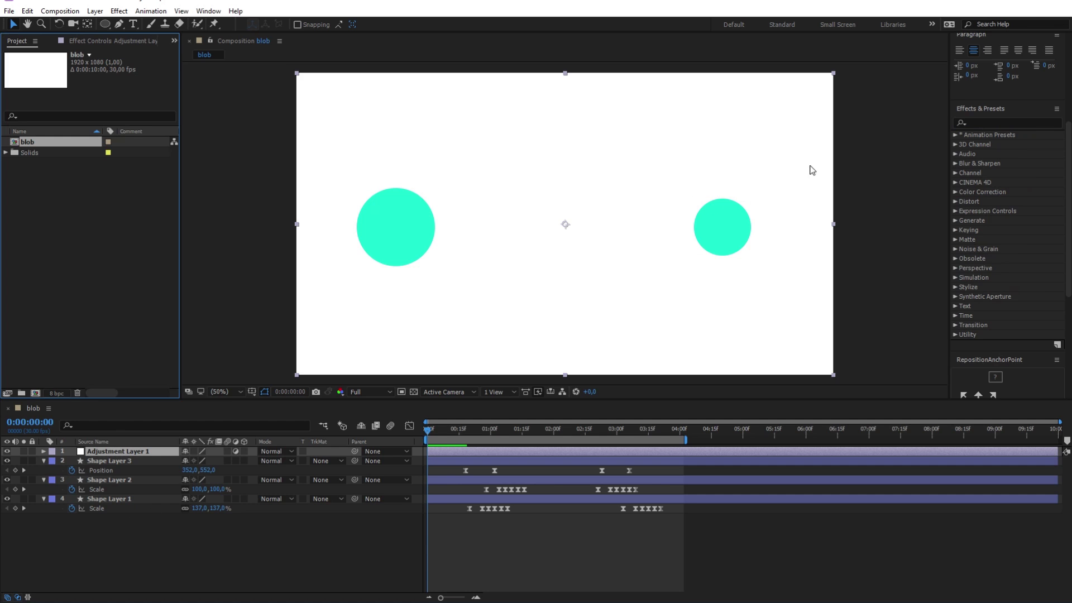
{"action": "left_click", "coordinate": [989, 123]}
{"action": "type", "text": "fast"}
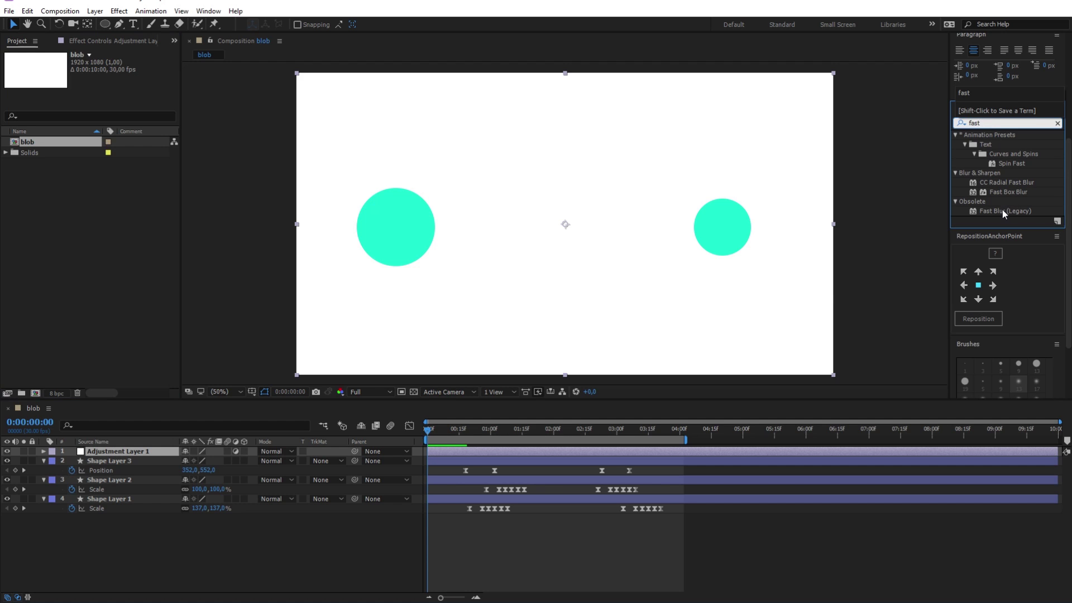
{"action": "left_click_drag", "start_coordinate": [1004, 214], "coordinate": [138, 450]}
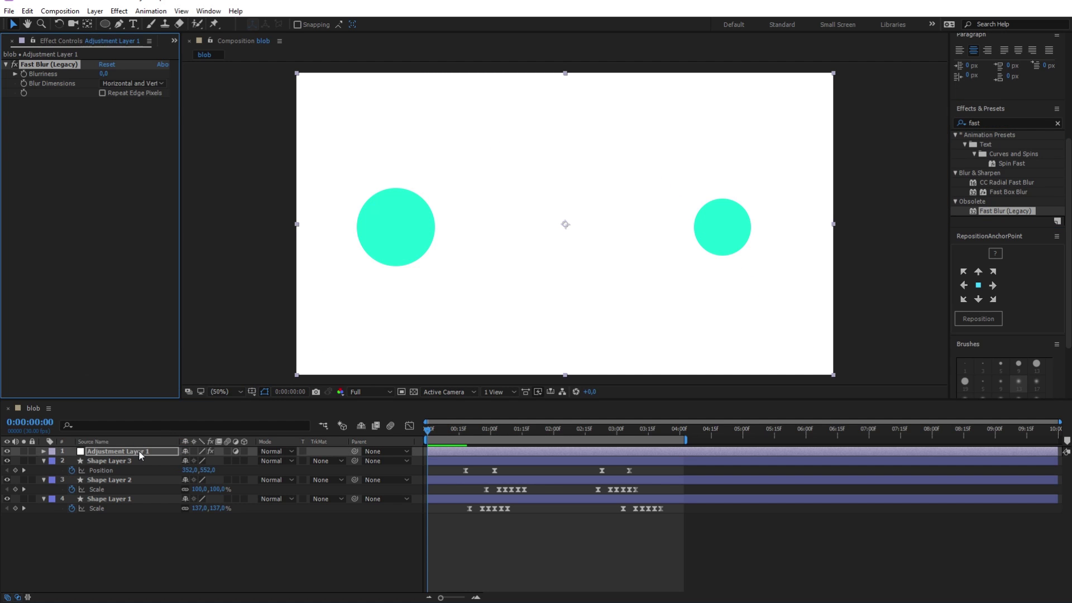
{"action": "left_click", "coordinate": [993, 125]}
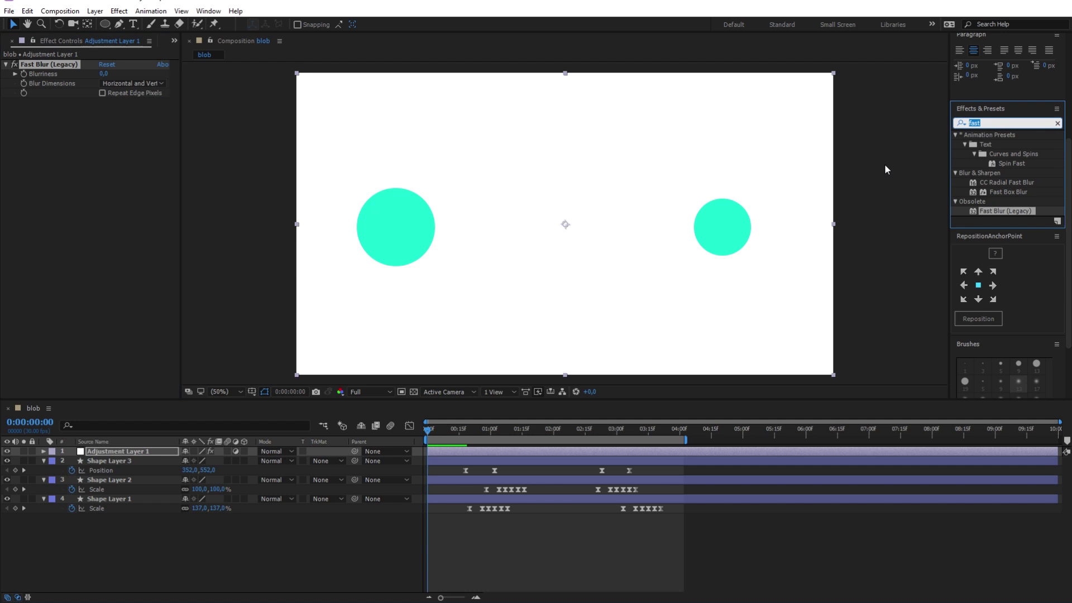
{"action": "type", "text": "simp"}
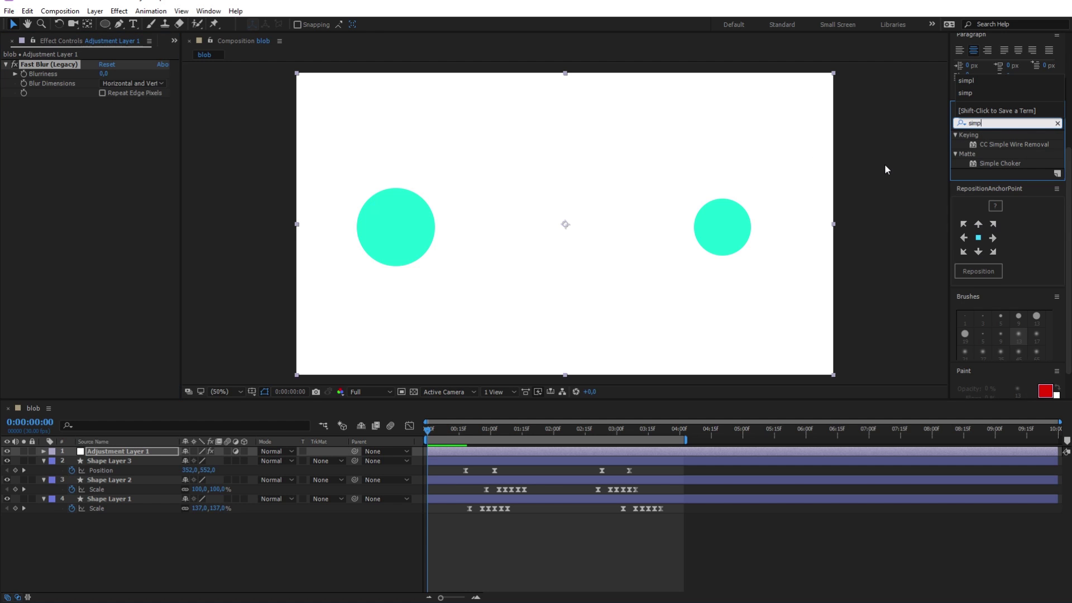
{"action": "left_click_drag", "start_coordinate": [975, 165], "coordinate": [107, 451]}
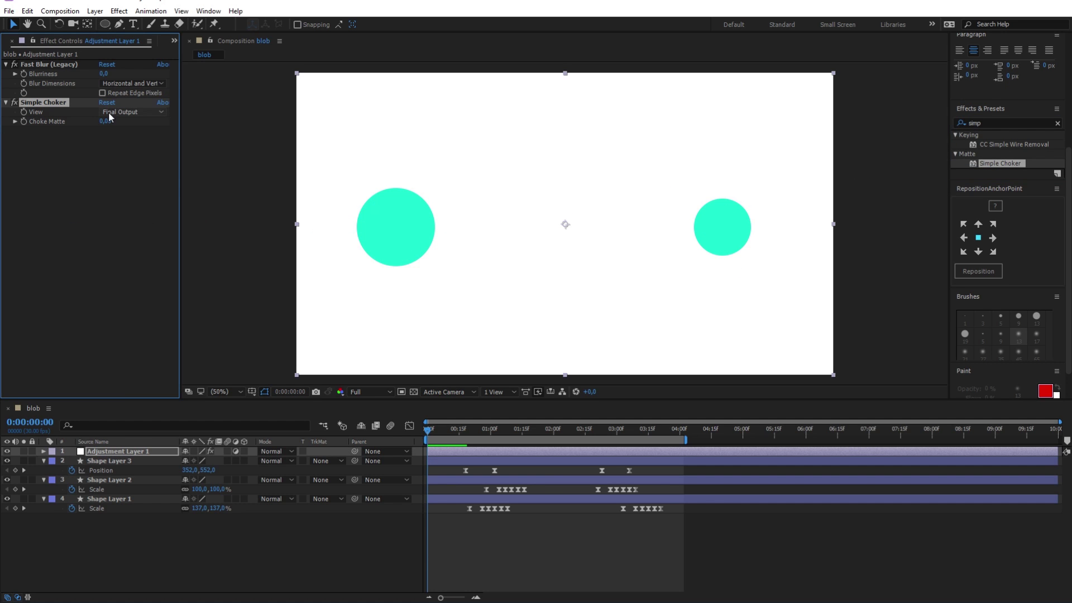
{"action": "left_click", "coordinate": [54, 63]}
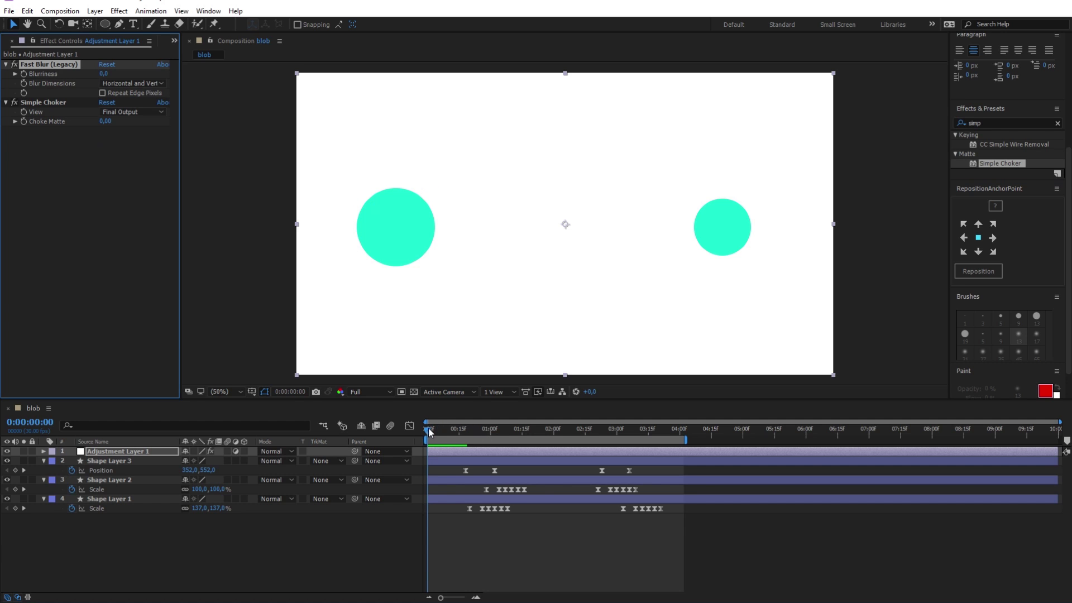
{"action": "left_click_drag", "start_coordinate": [429, 433], "coordinate": [474, 441]}
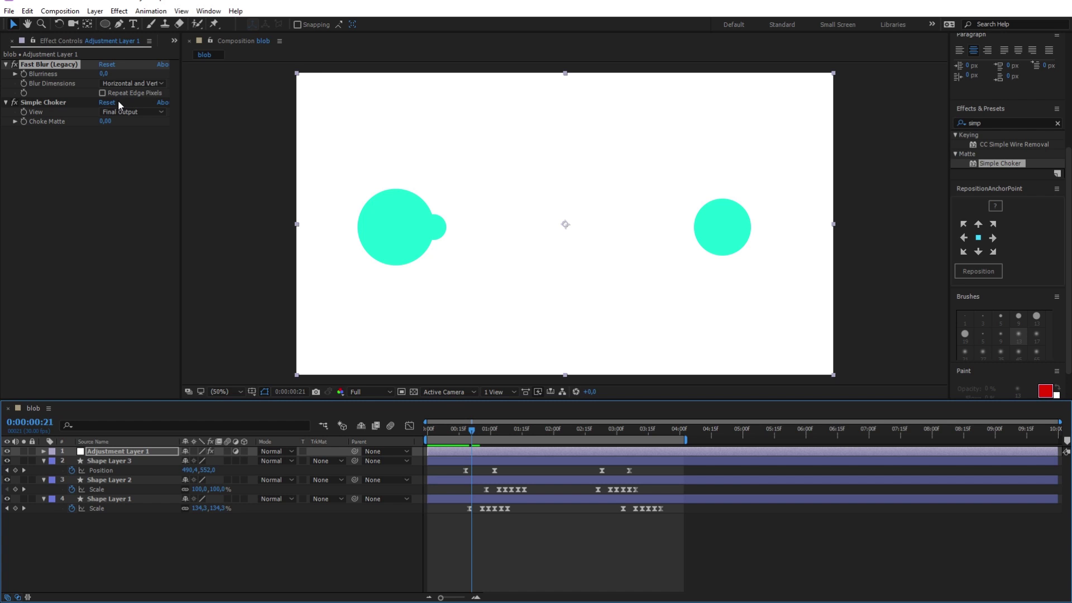
Set Fast Blur Blurriness to 20 and Simple Choker Choke Matte to 20, then preview the gooey merge
{"action": "left_click", "coordinate": [104, 74]}
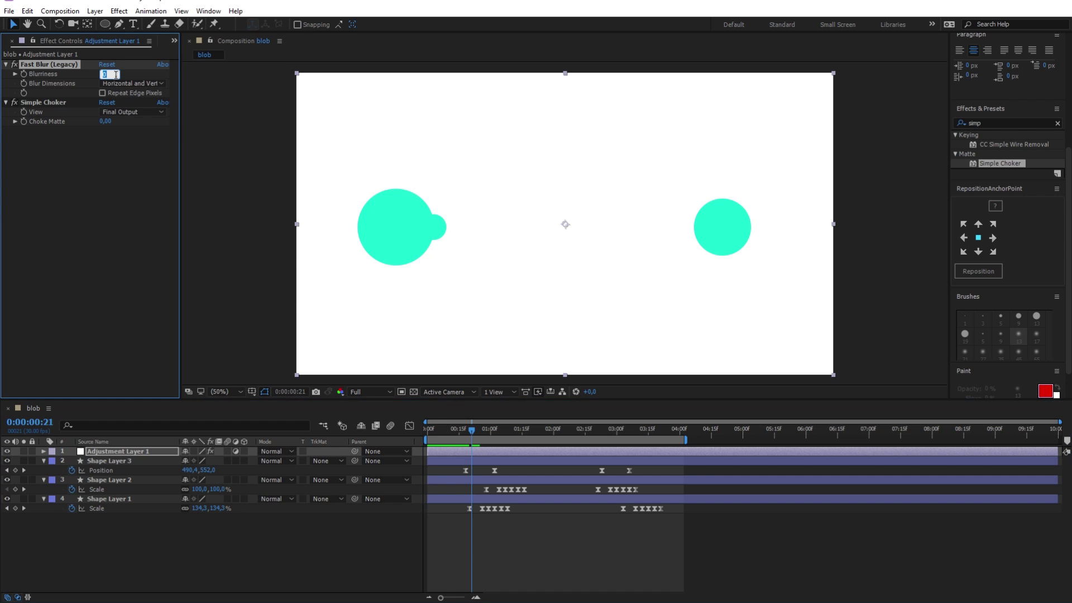
{"action": "key", "text": "Tab"}
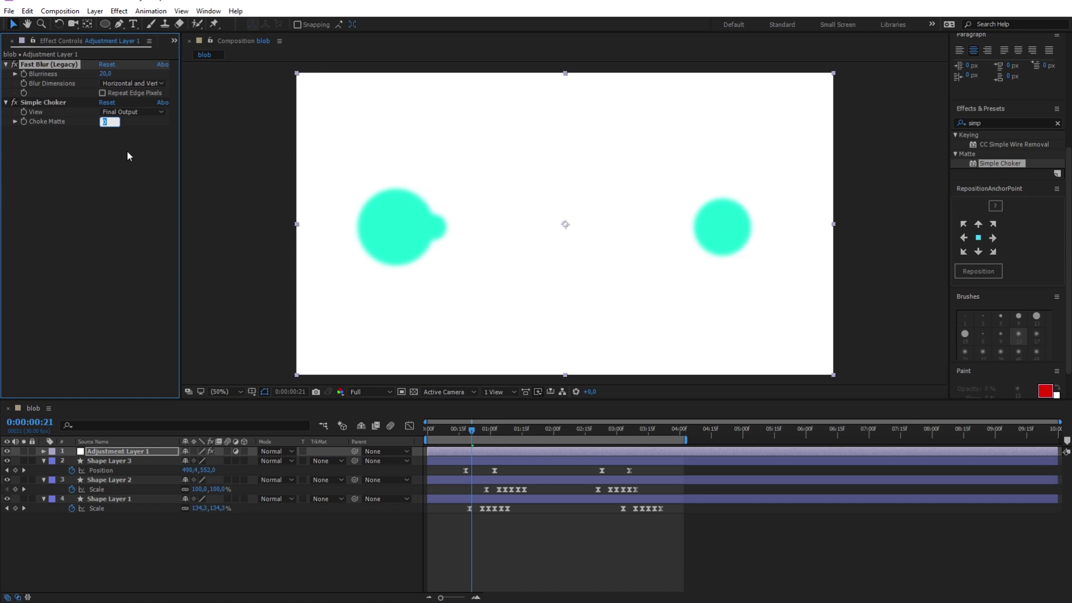
{"action": "type", "text": "20"}
{"action": "key", "text": "Return"}
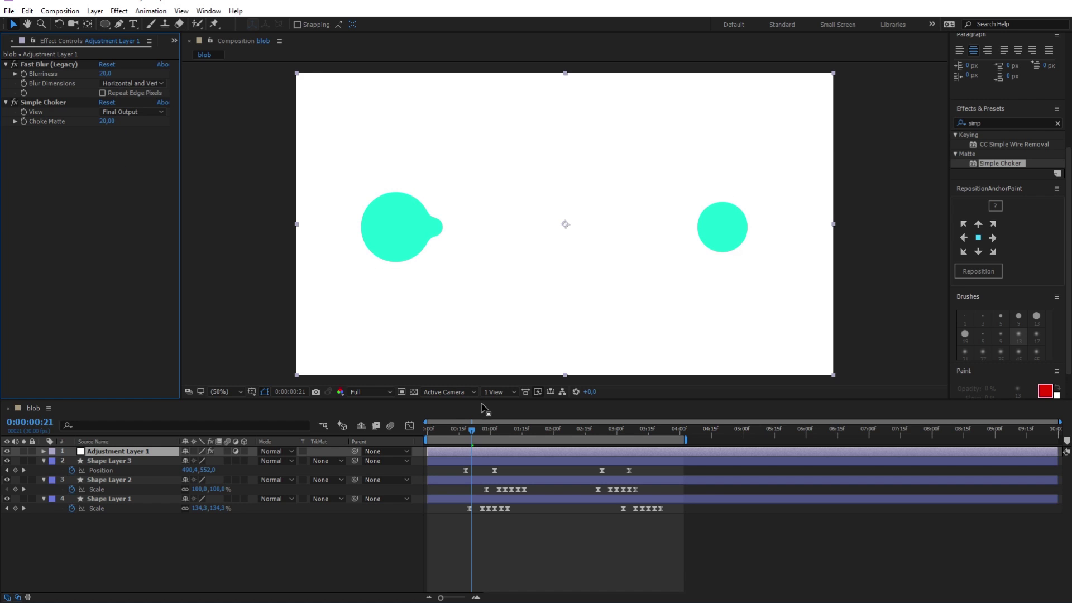
{"action": "left_click", "coordinate": [486, 434]}
{"action": "left_click_drag", "start_coordinate": [494, 435], "coordinate": [645, 435]}
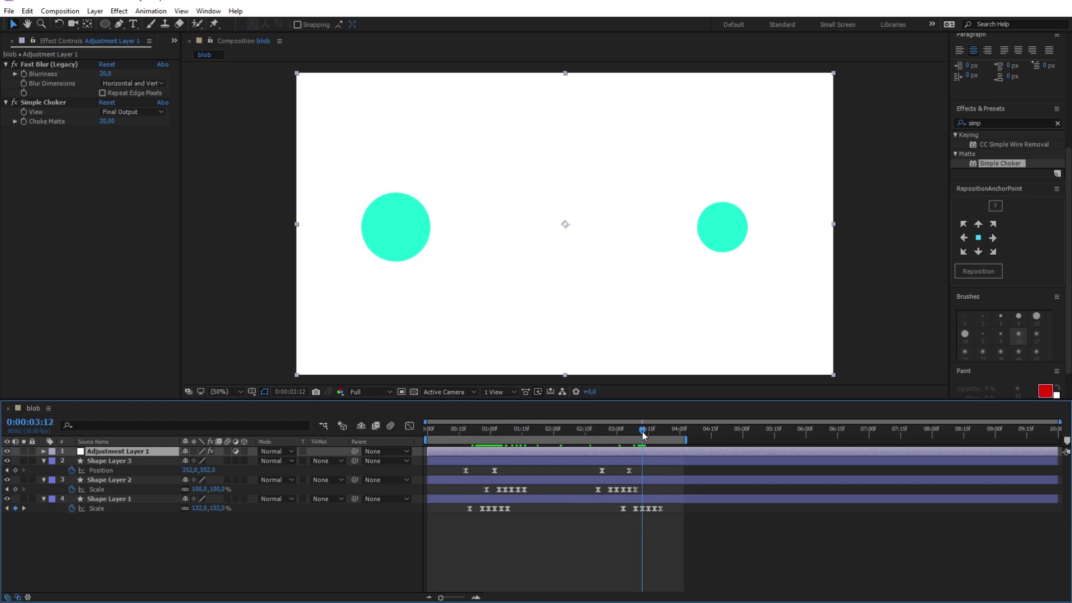
{"action": "key", "text": "space"}
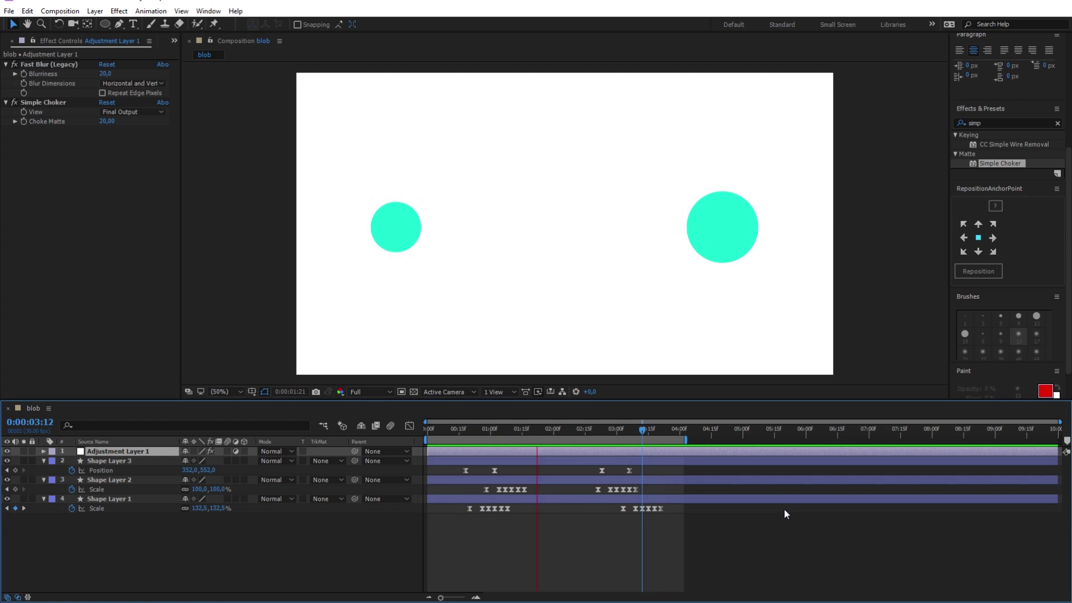
Extend the work area to about six seconds, Alt-stretch all keyframes to slow the animation, and preview
{"action": "key", "text": "space"}
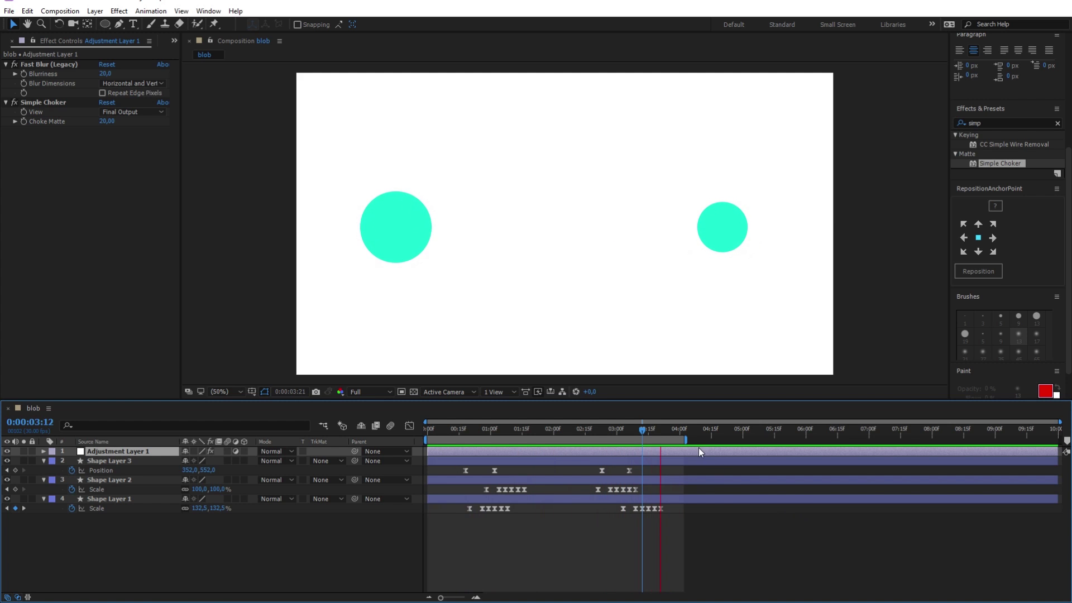
{"action": "left_click_drag", "start_coordinate": [686, 442], "coordinate": [812, 442]}
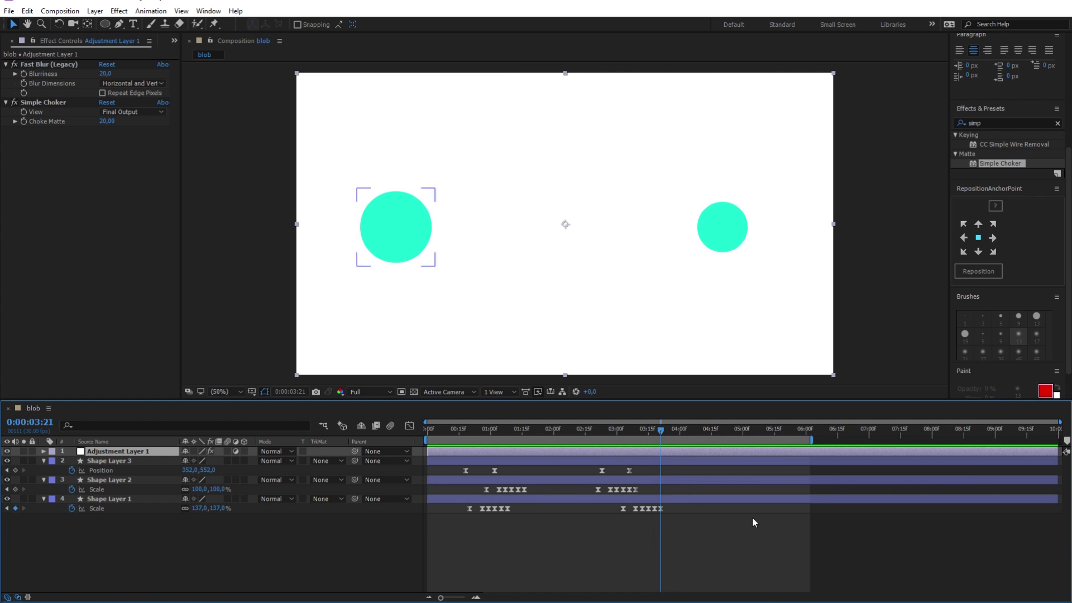
{"action": "left_click_drag", "start_coordinate": [709, 537], "coordinate": [456, 466]}
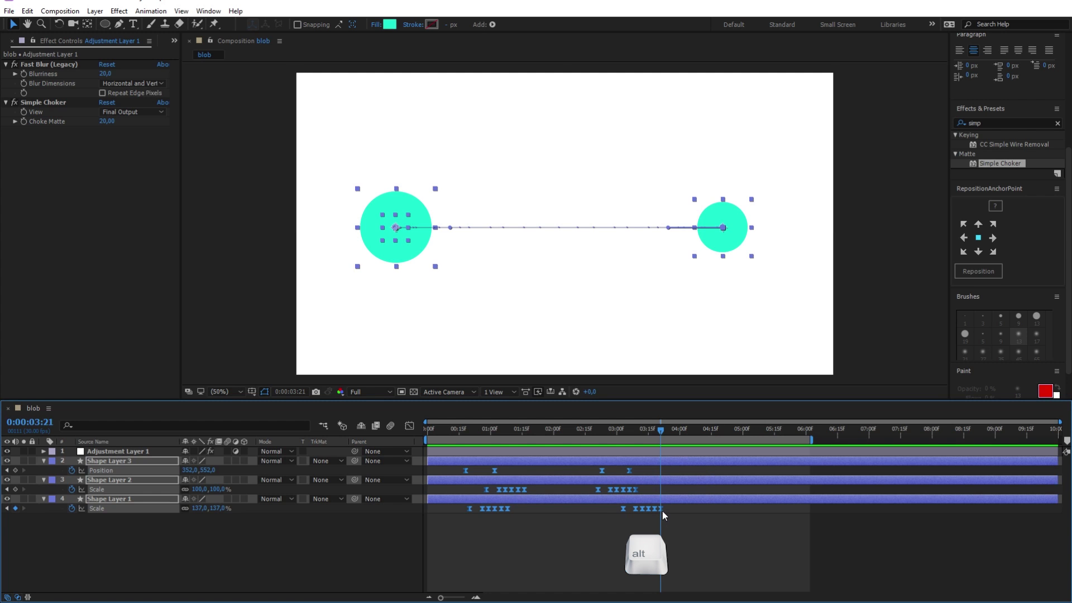
{"action": "left_click_drag", "start_coordinate": [662, 509], "coordinate": [743, 506], "text": "alt"}
{"action": "key", "text": "Home"}
{"action": "key", "text": "space"}
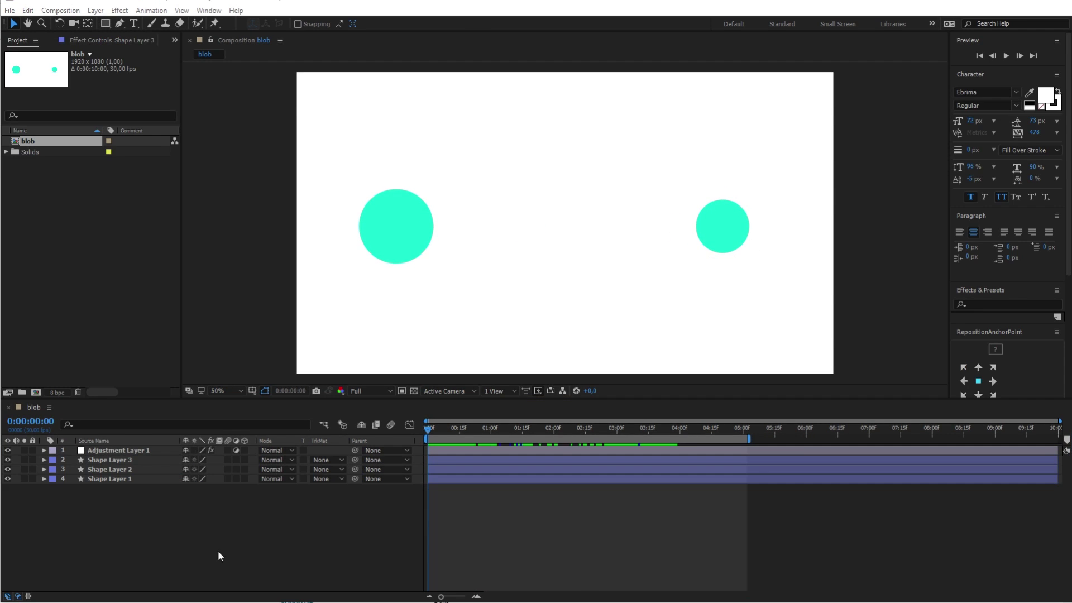
Move Shape Layer 3 to the bottom of the stack and reveal Shape Layer 1's Ellipse 1 Fill 1 properties
{"action": "left_click", "coordinate": [119, 462]}
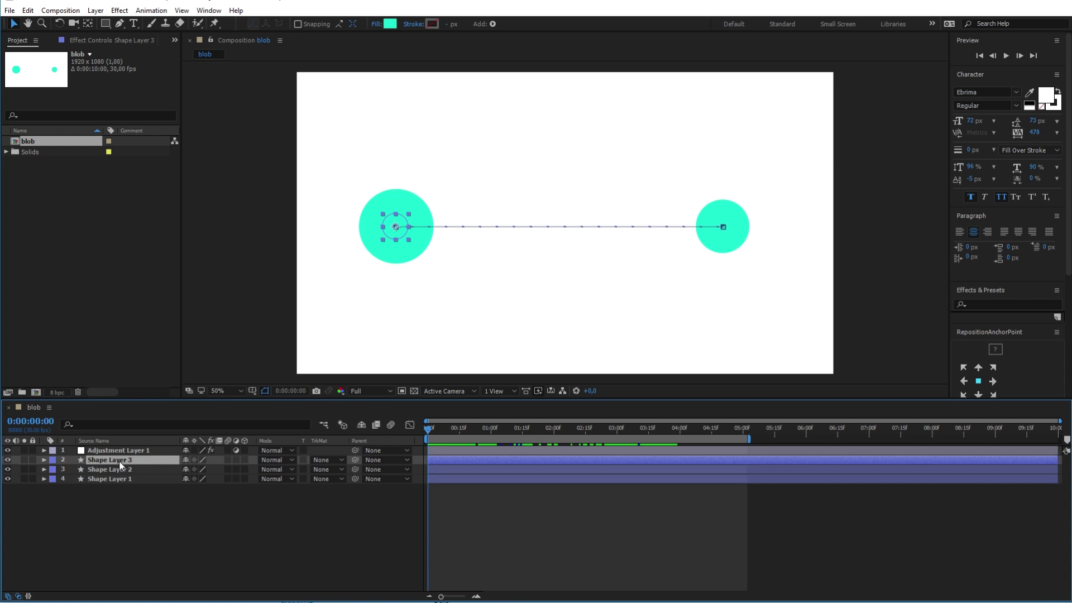
{"action": "left_click_drag", "start_coordinate": [119, 461], "coordinate": [119, 503]}
{"action": "left_click", "coordinate": [105, 469]}
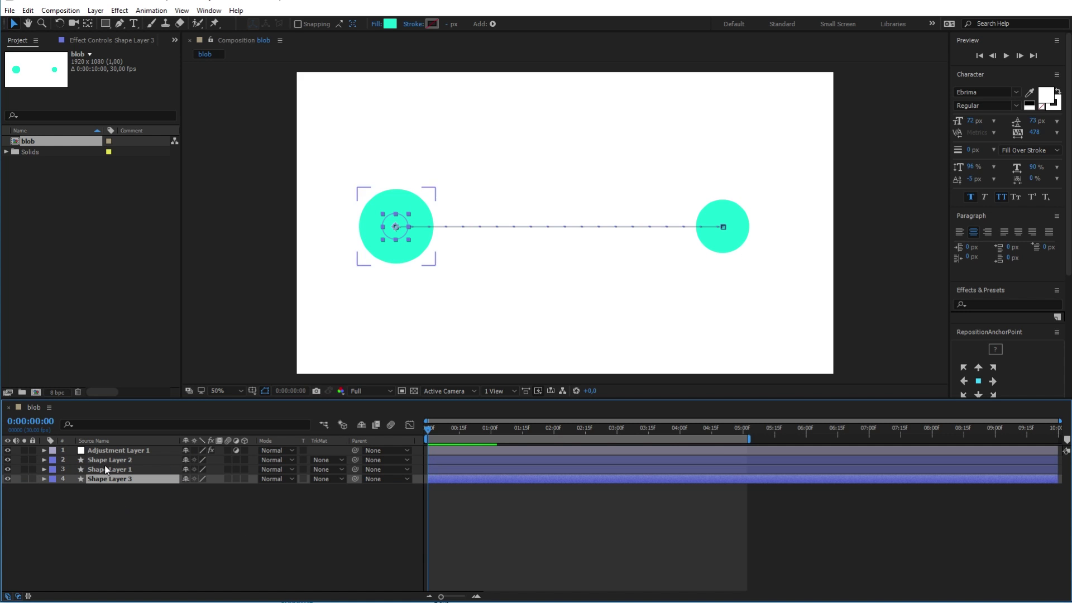
{"action": "left_click", "coordinate": [44, 469]}
{"action": "left_click", "coordinate": [53, 479]}
{"action": "left_click", "coordinate": [63, 488]}
{"action": "left_click", "coordinate": [73, 517]}
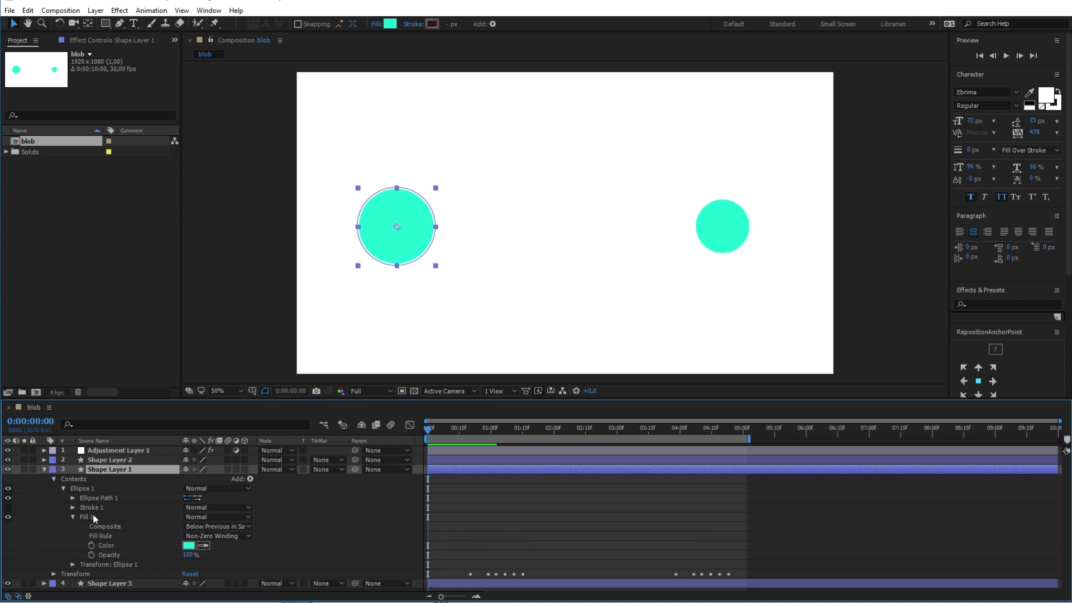
Keyframe the left circle's cyan Fill Color before separation, then magenta at 0:23
{"action": "left_click_drag", "start_coordinate": [428, 430], "coordinate": [476, 429]}
{"action": "left_click", "coordinate": [91, 546]}
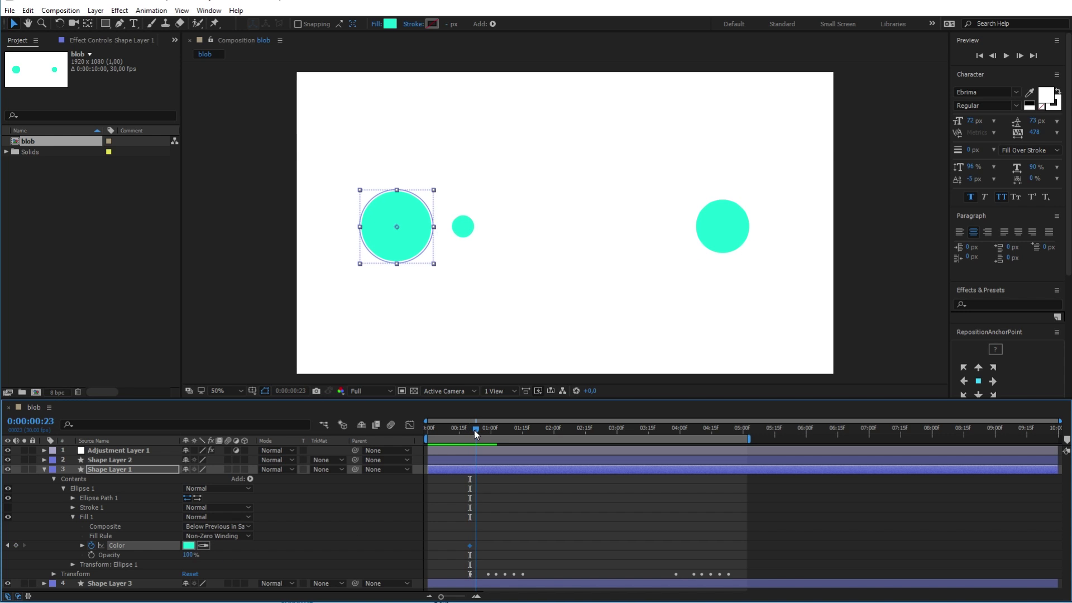
{"action": "left_click", "coordinate": [203, 545]}
{"action": "left_click", "coordinate": [397, 531]}
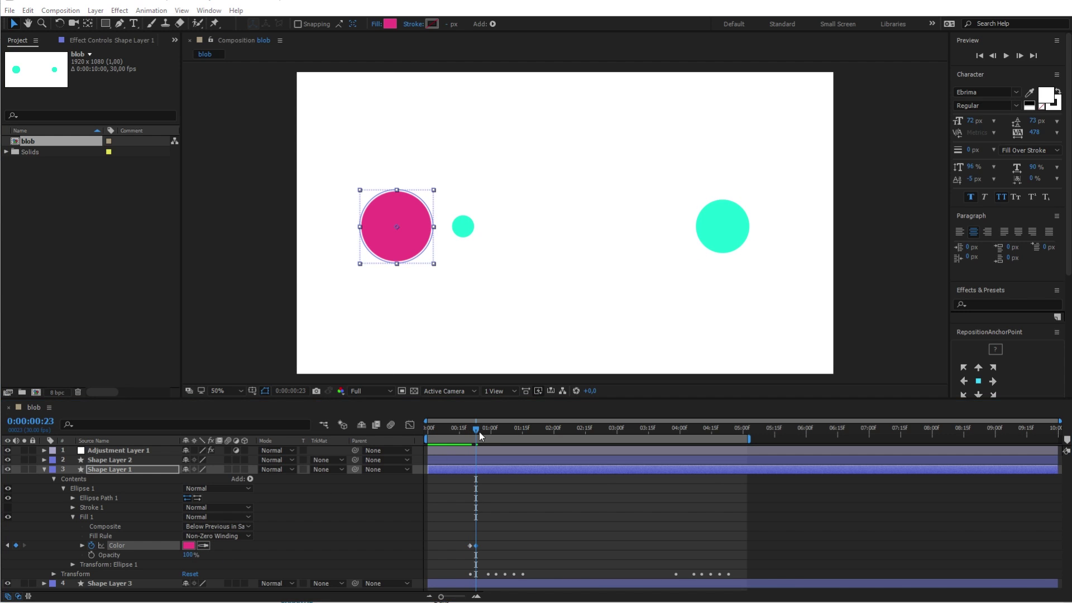
{"action": "left_click", "coordinate": [184, 546]}
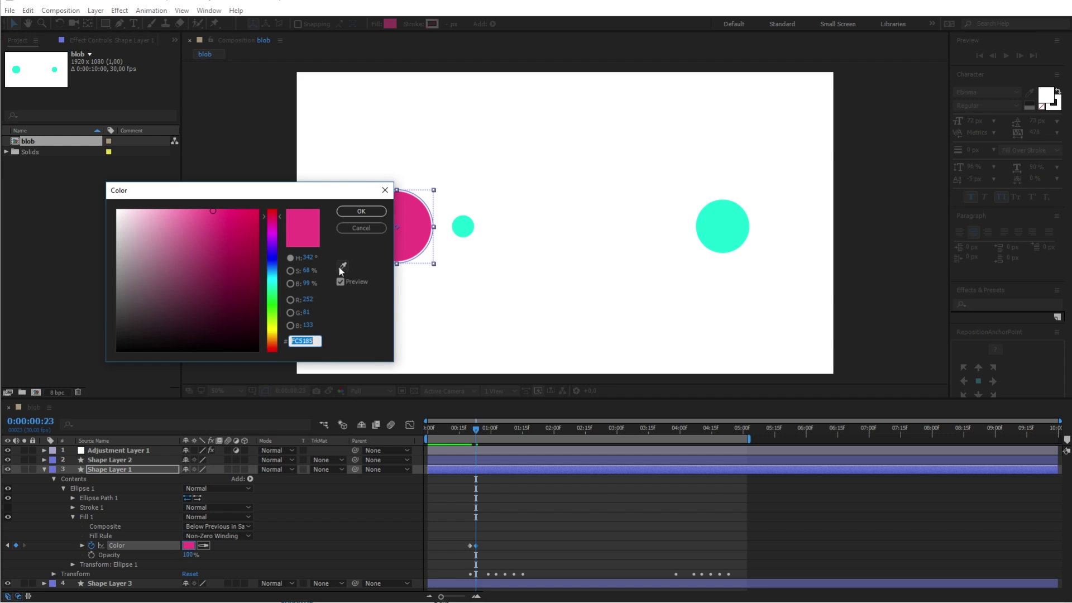
{"action": "left_click", "coordinate": [381, 215]}
{"action": "left_click_drag", "start_coordinate": [475, 429], "coordinate": [468, 429]}
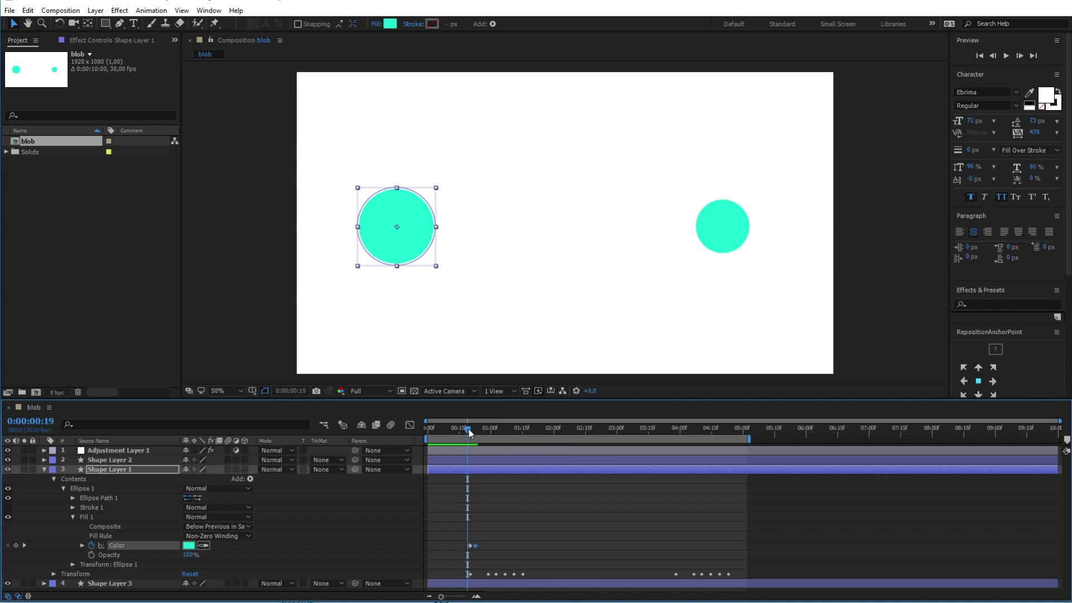
Paste the cyan colour keyframe at 4:01 when the blob returns, and preview the animation
{"action": "left_click_drag", "start_coordinate": [469, 433], "coordinate": [678, 437]}
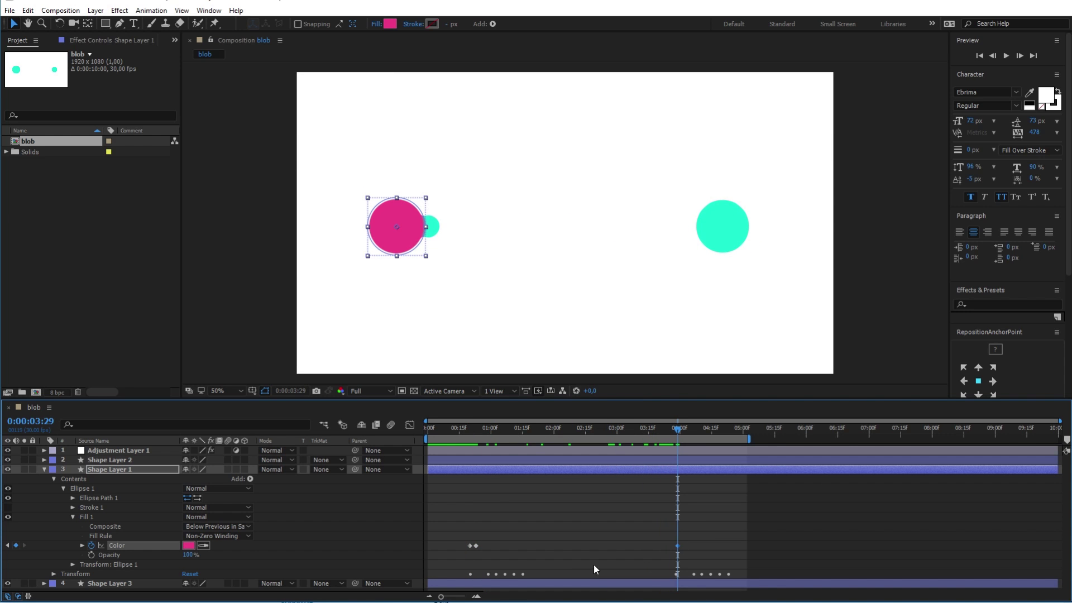
{"action": "left_click", "coordinate": [467, 544]}
{"action": "left_click", "coordinate": [469, 545]}
{"action": "left_click_drag", "start_coordinate": [679, 435], "coordinate": [682, 435]}
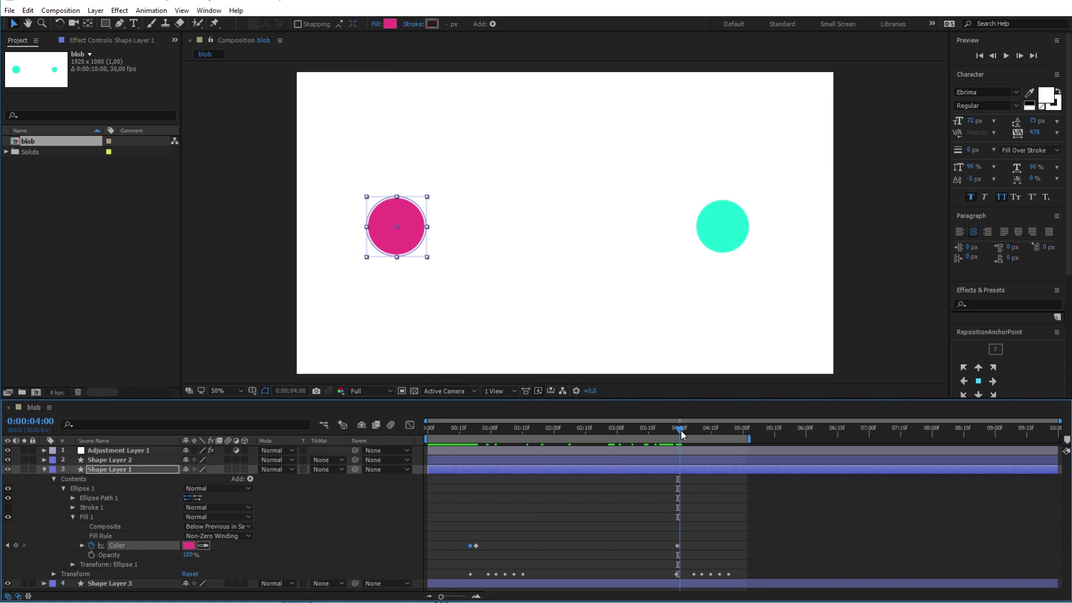
{"action": "left_click", "coordinate": [682, 435]}
{"action": "key", "text": "ctrl+v"}
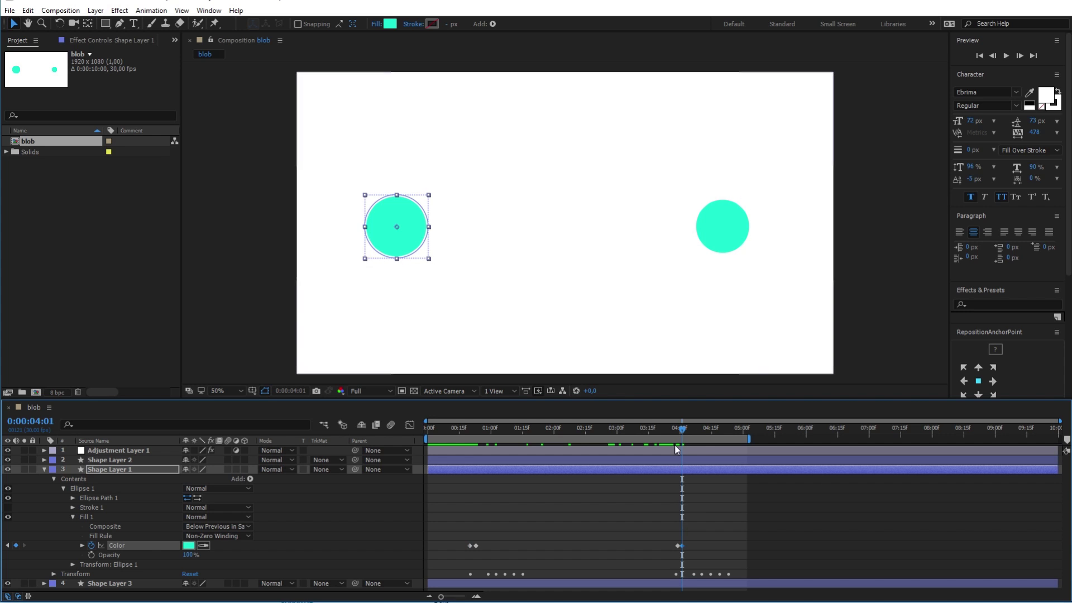
{"action": "key", "text": "Home"}
{"action": "key", "text": "space"}
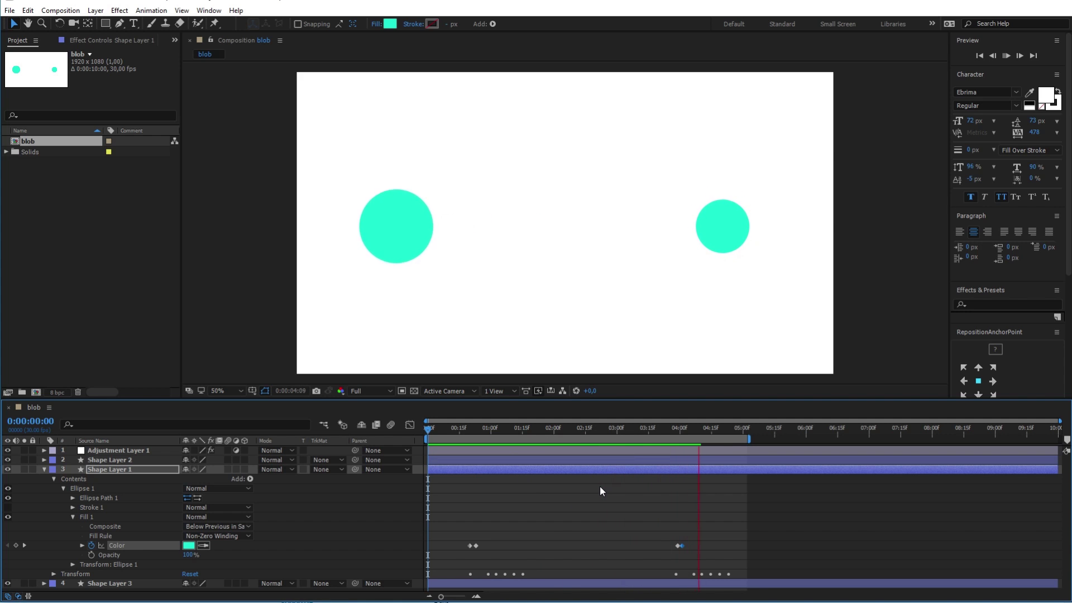
{"action": "key", "text": "space"}
Make Shape Layer 2's fill magenta, sampled from the left circle, and keyframe its Color
{"action": "left_click", "coordinate": [106, 462]}
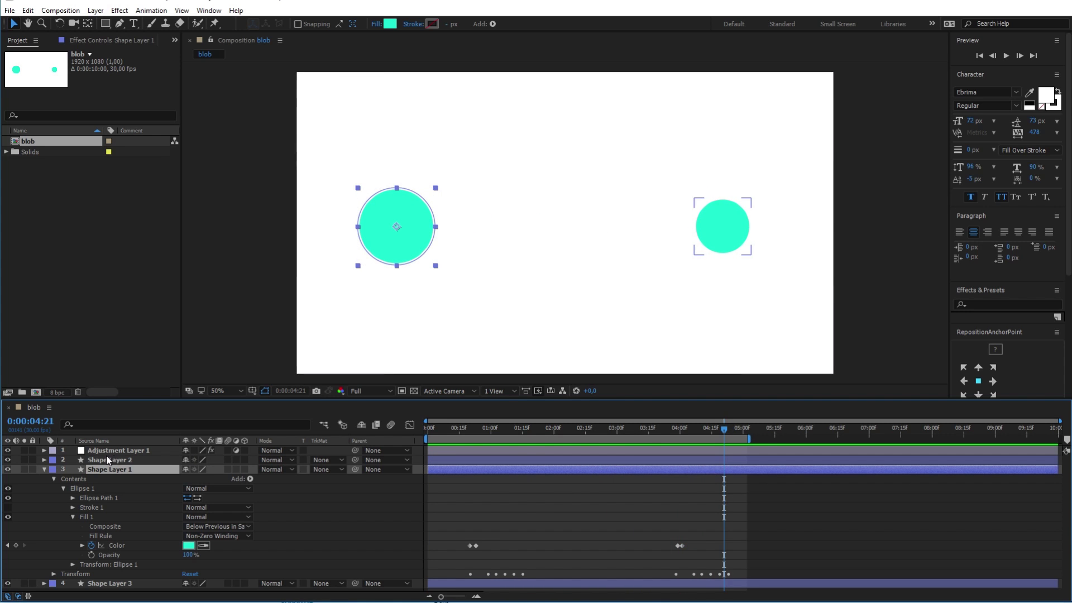
{"action": "left_click", "coordinate": [44, 460]}
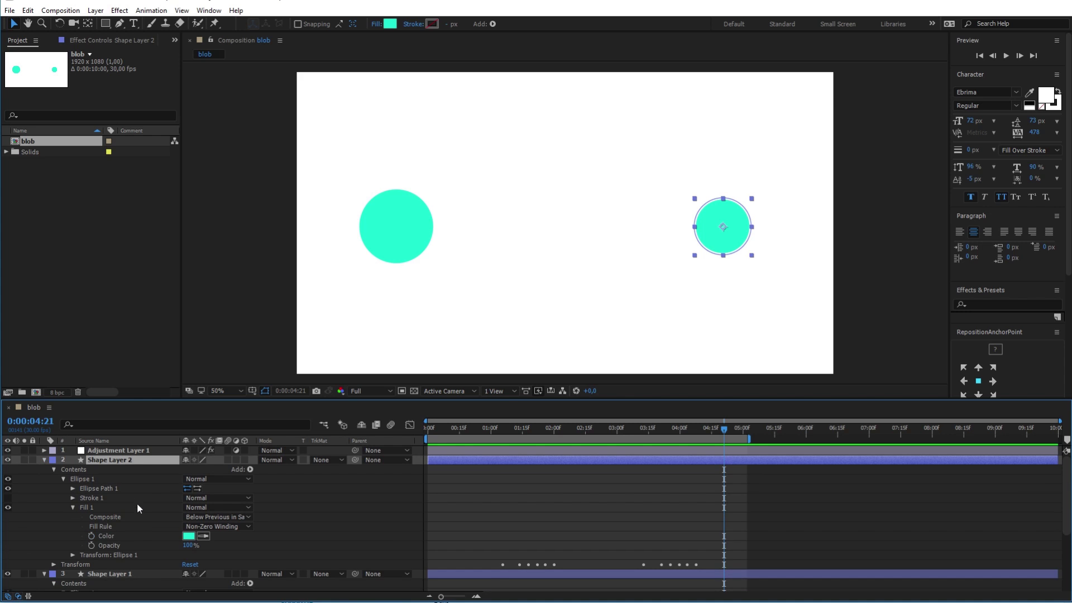
{"action": "left_click_drag", "start_coordinate": [486, 434], "coordinate": [501, 434]}
{"action": "left_click", "coordinate": [188, 536]}
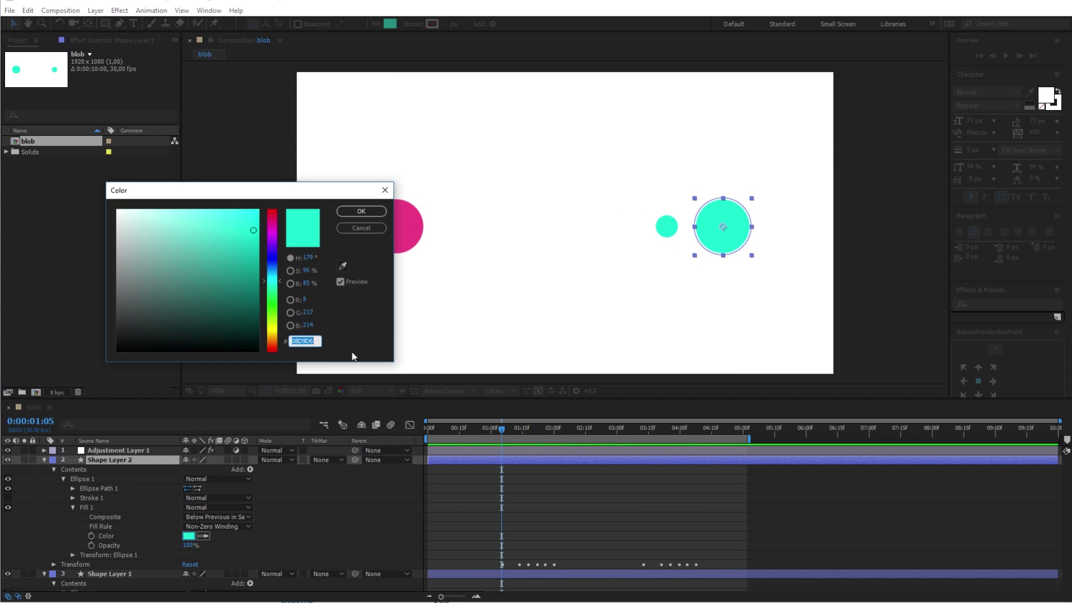
{"action": "left_click", "coordinate": [343, 266]}
{"action": "left_click", "coordinate": [414, 218]}
{"action": "key", "text": "Return"}
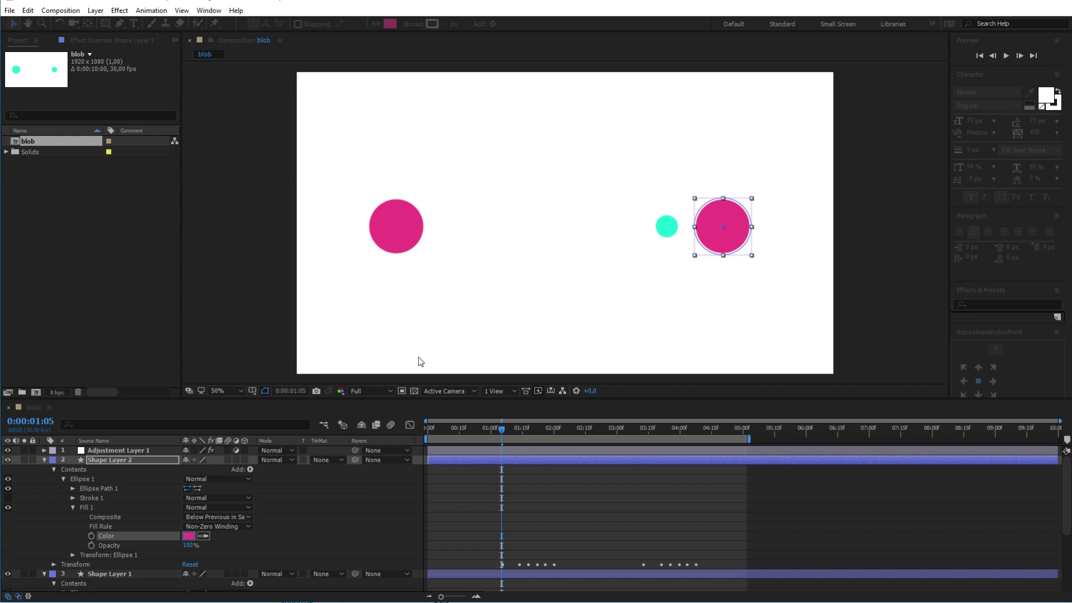
{"action": "left_click", "coordinate": [504, 433]}
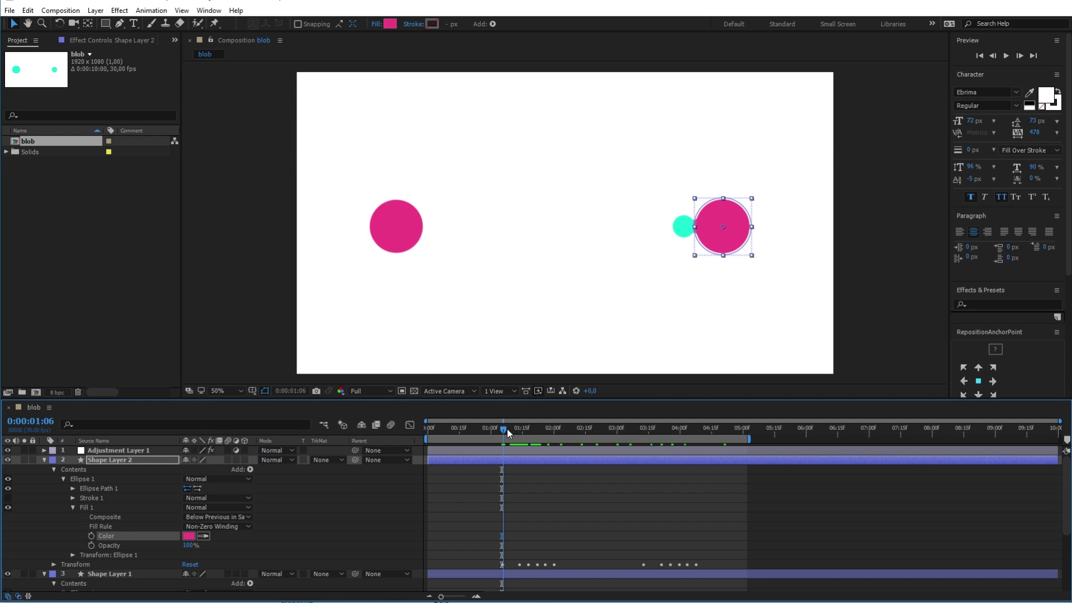
{"action": "left_click", "coordinate": [91, 536]}
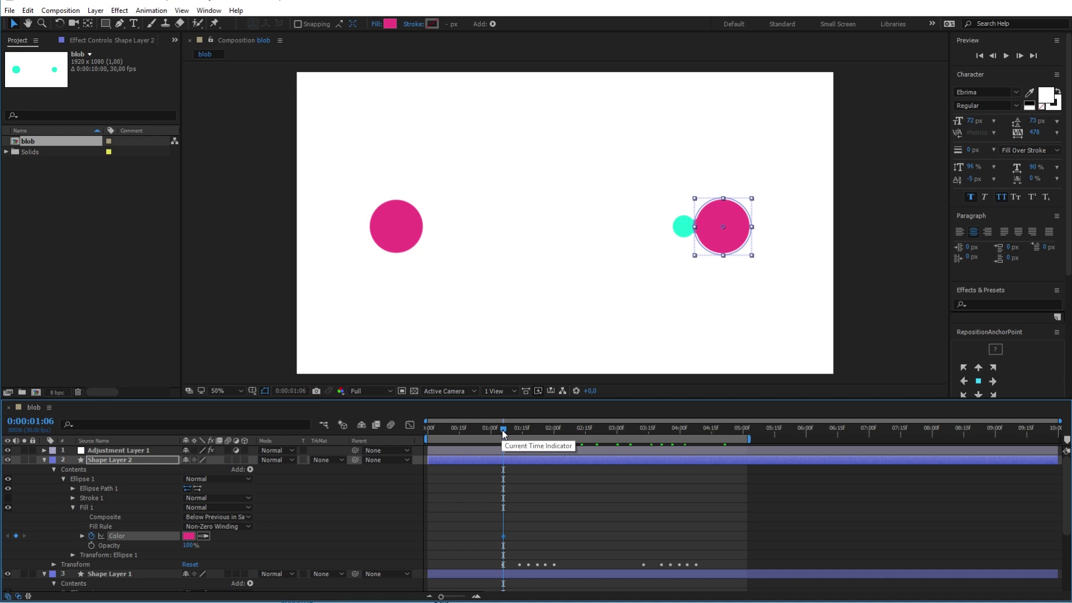
Add a cyan (2EF0C8) Fill Color keyframe right after the magenta one, where the blob arrives
{"action": "left_click_drag", "start_coordinate": [504, 432], "coordinate": [506, 435]}
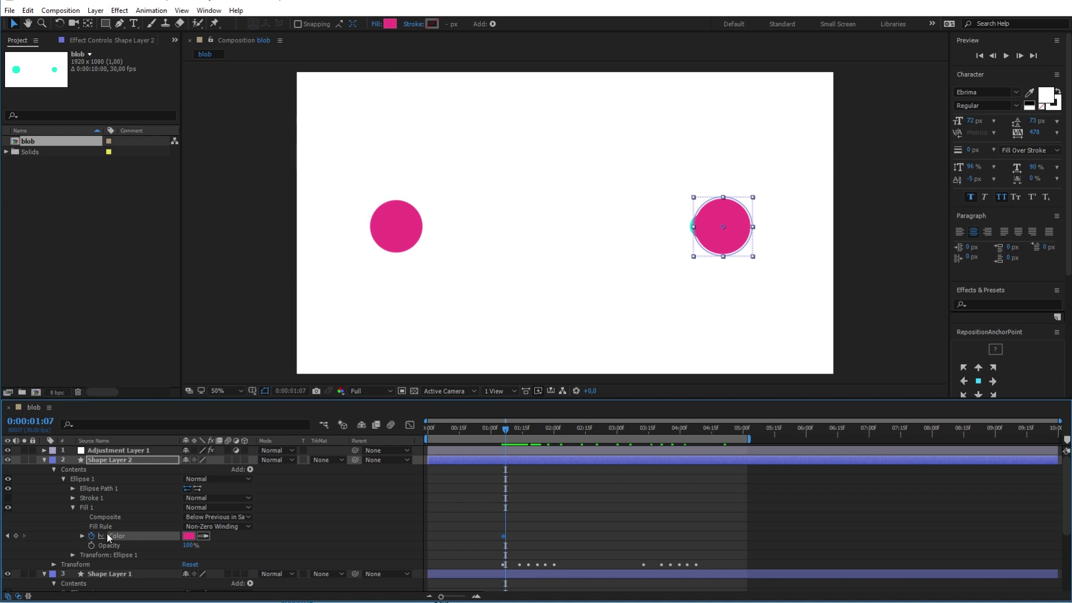
{"action": "left_click", "coordinate": [188, 536]}
{"action": "type", "text": "2EF0C8"}
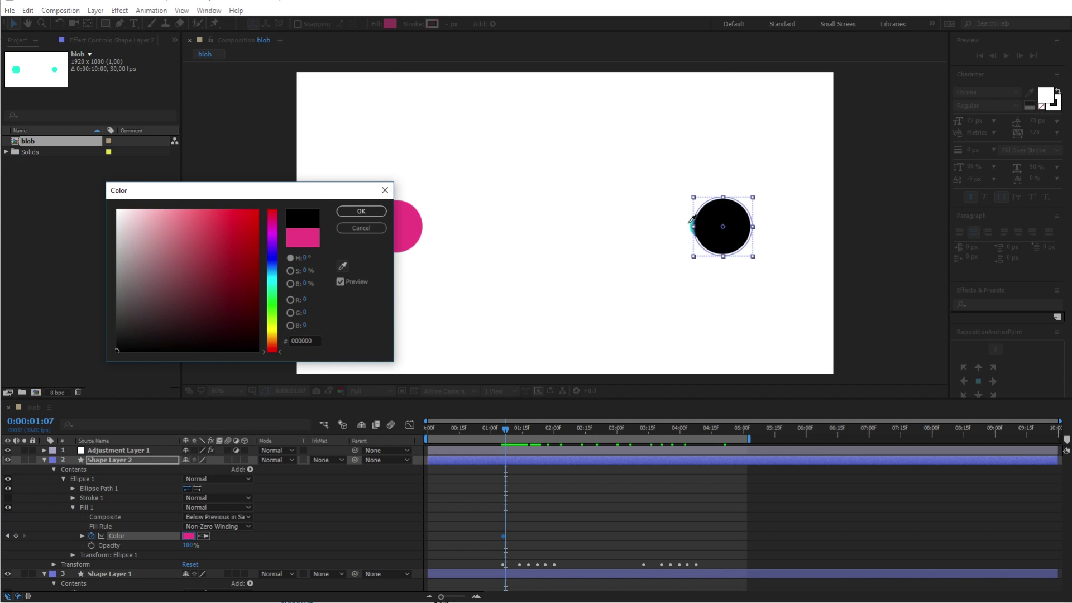
{"action": "key", "text": "Return"}
{"action": "key", "text": "ctrl+z"}
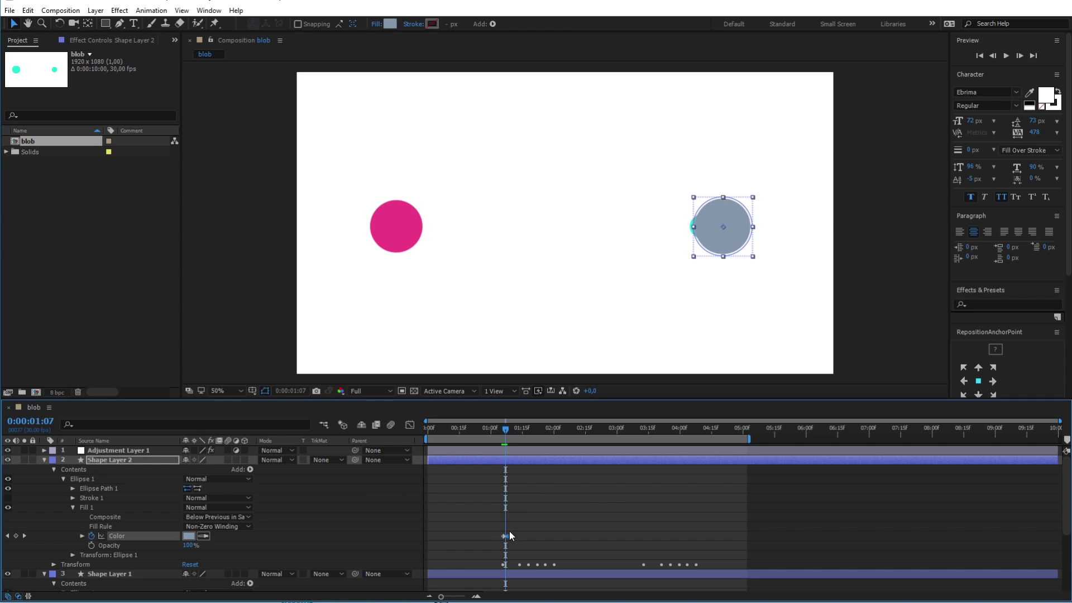
{"action": "left_click_drag", "start_coordinate": [508, 535], "coordinate": [512, 535]}
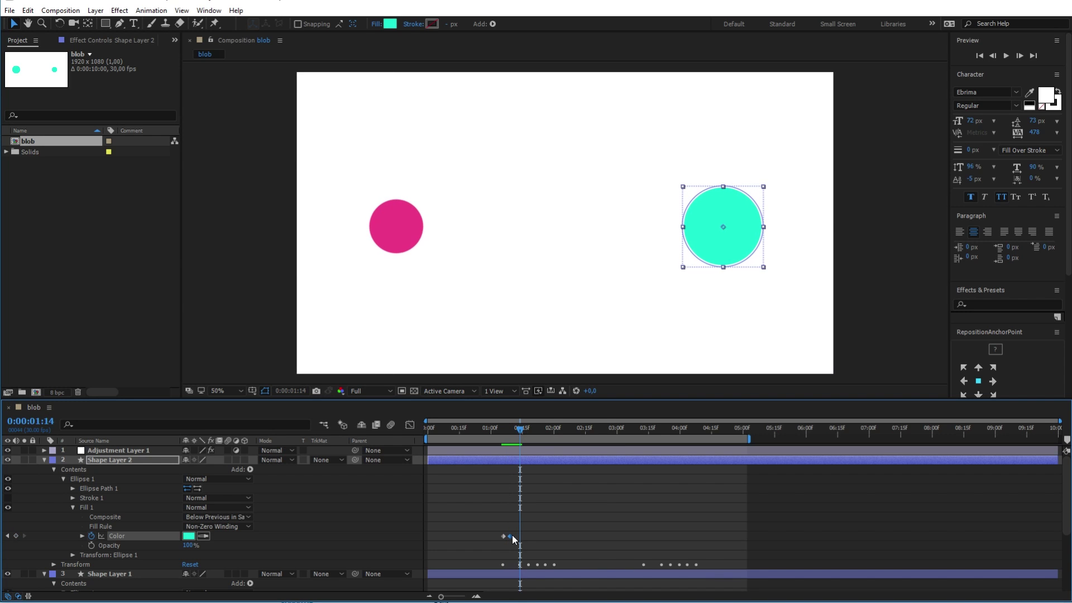
Add a cyan colour keyframe at 3:14 and a magenta one at 3:16 as the blob leaves
{"action": "left_click_drag", "start_coordinate": [520, 429], "coordinate": [649, 450]}
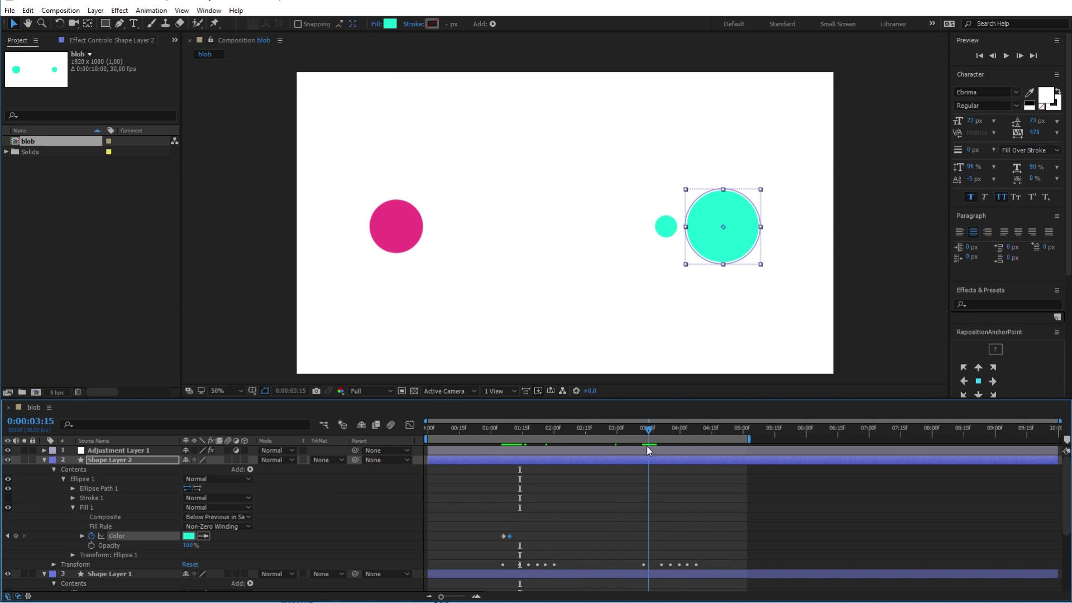
{"action": "key", "text": "Page_Up"}
{"action": "key", "text": "ctrl+v"}
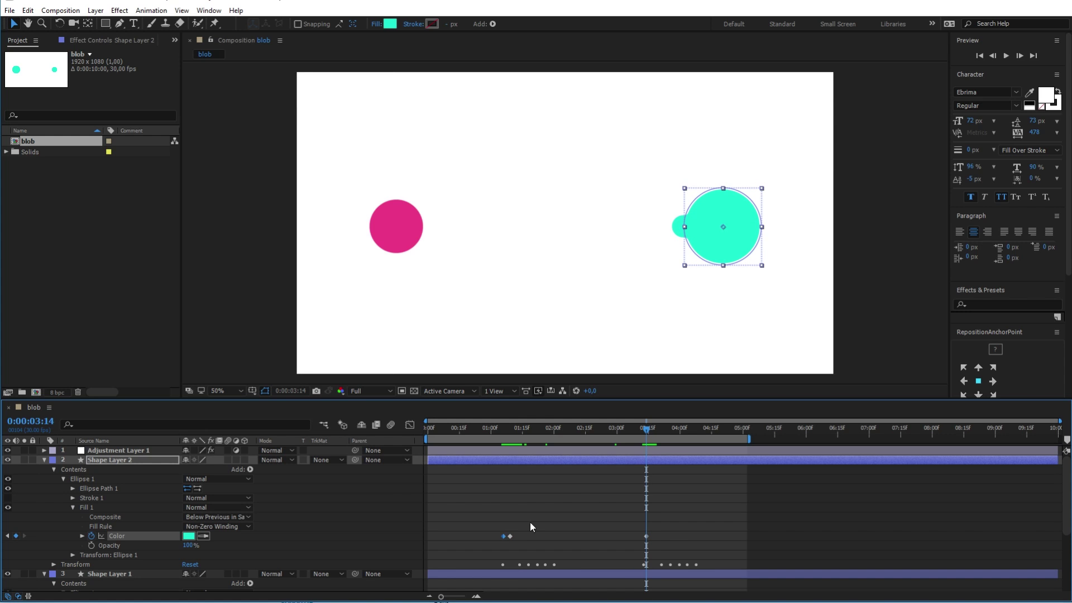
{"action": "key", "text": "ctrl+v"}
{"action": "key", "text": "Home"}
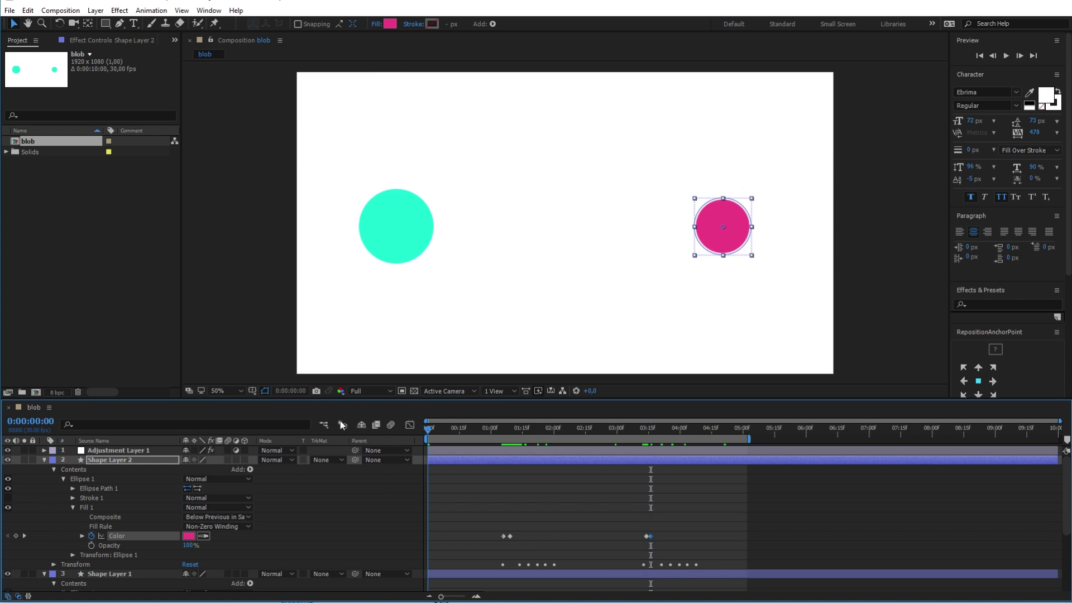
Preview the cyan-to-magenta gooey blob animation, then collapse Shape Layers 1 and 2 and deselect all layers
{"action": "key", "text": "space"}
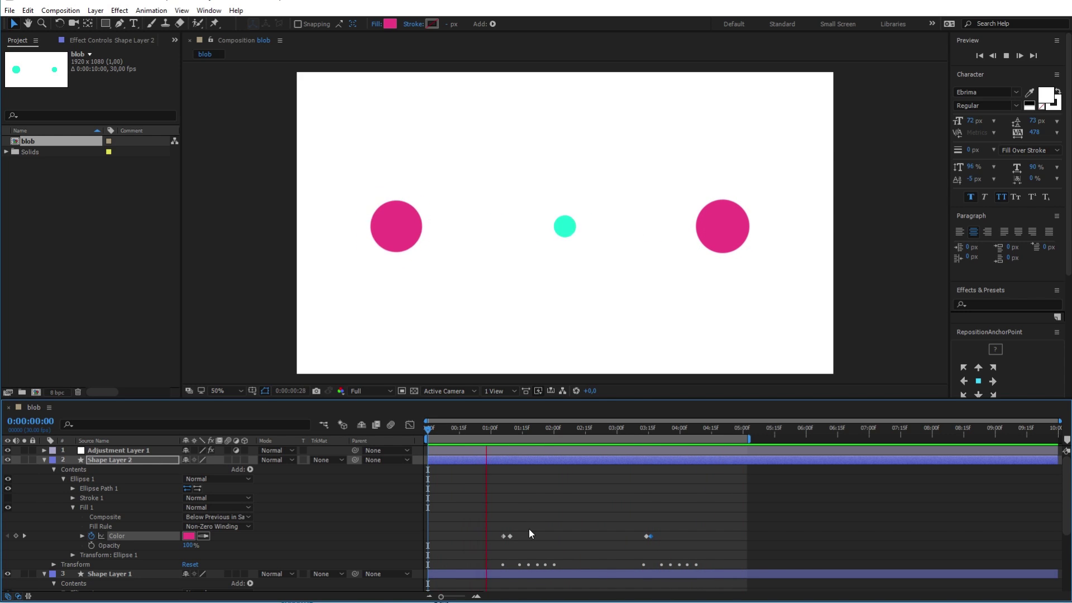
{"action": "key", "text": "space"}
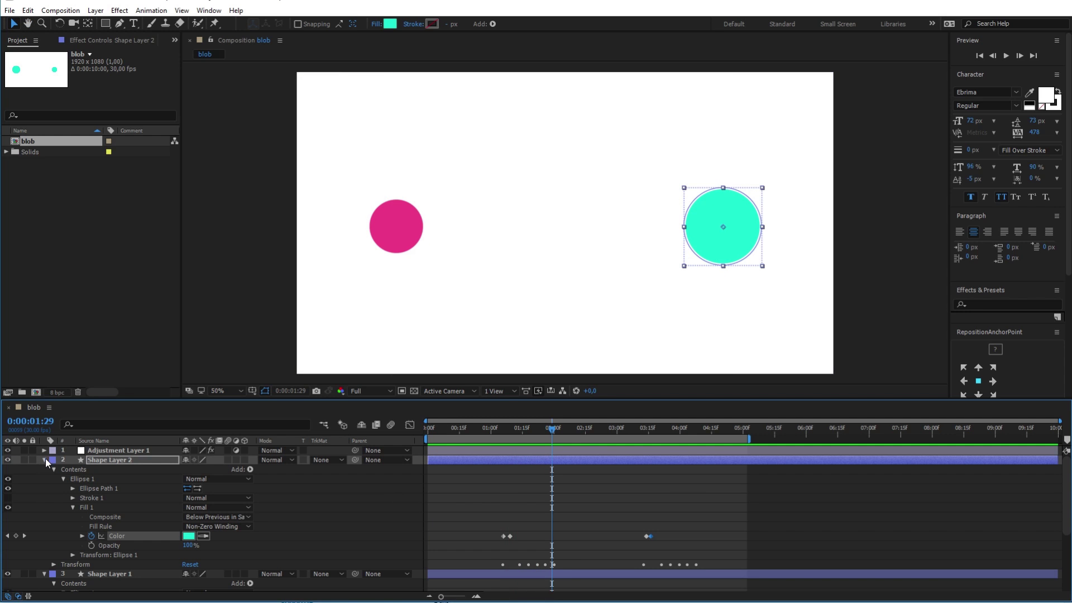
{"action": "left_click", "coordinate": [45, 460]}
{"action": "left_click", "coordinate": [44, 469]}
{"action": "left_click", "coordinate": [137, 545]}
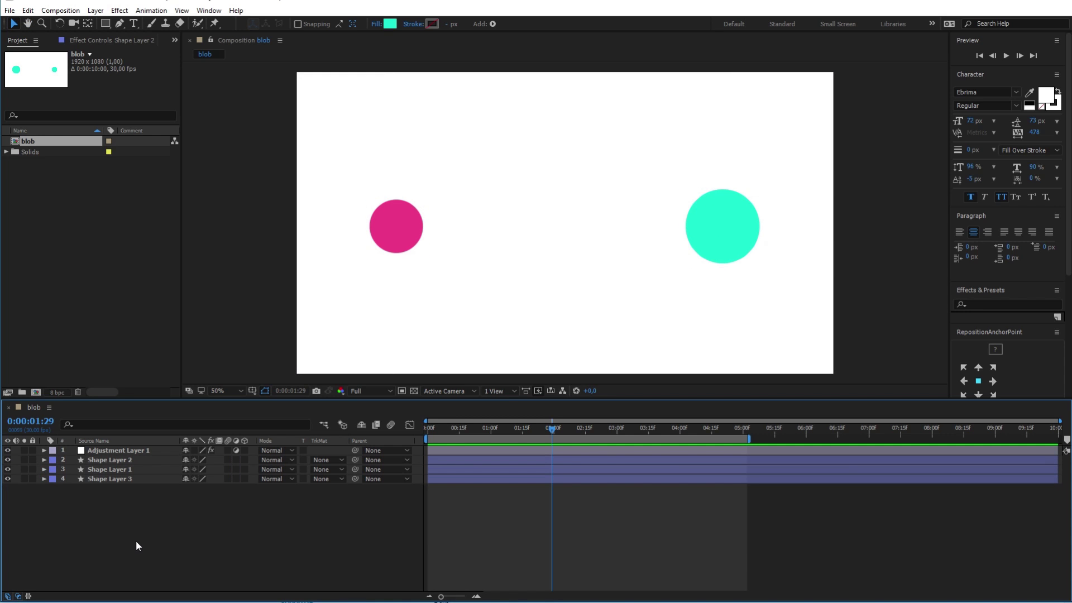